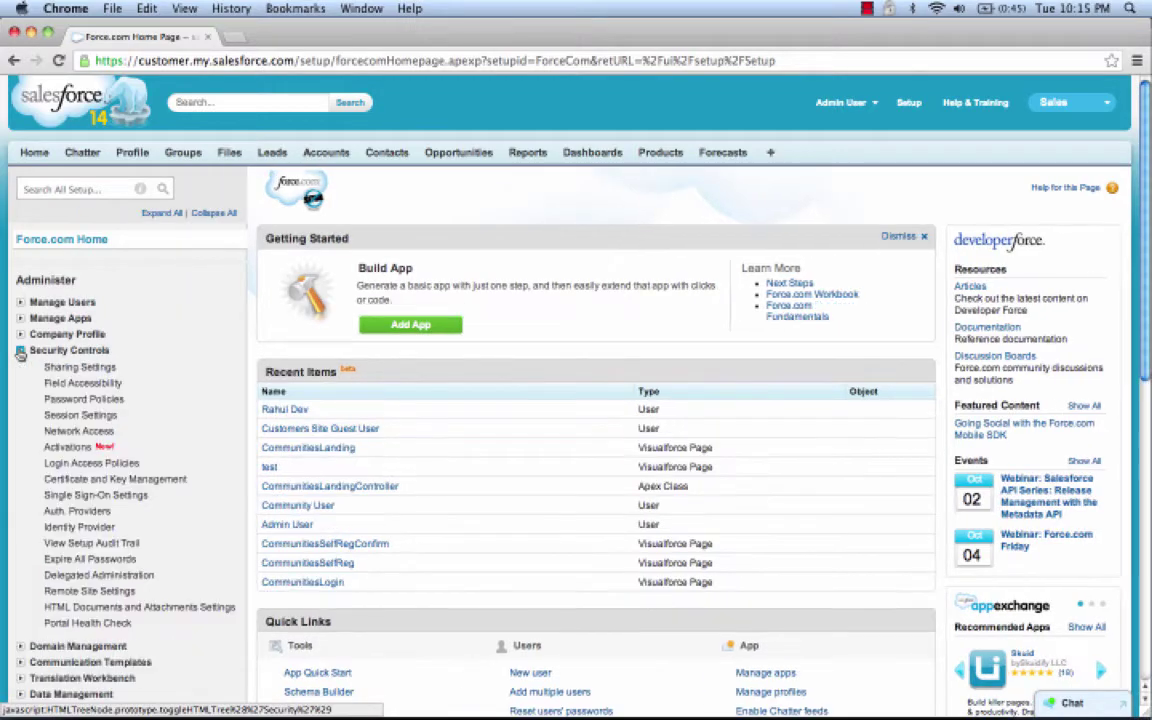
- Start a new authentication provider in the security controls and set its provider type to Open ID Connect
left_click(70, 512)
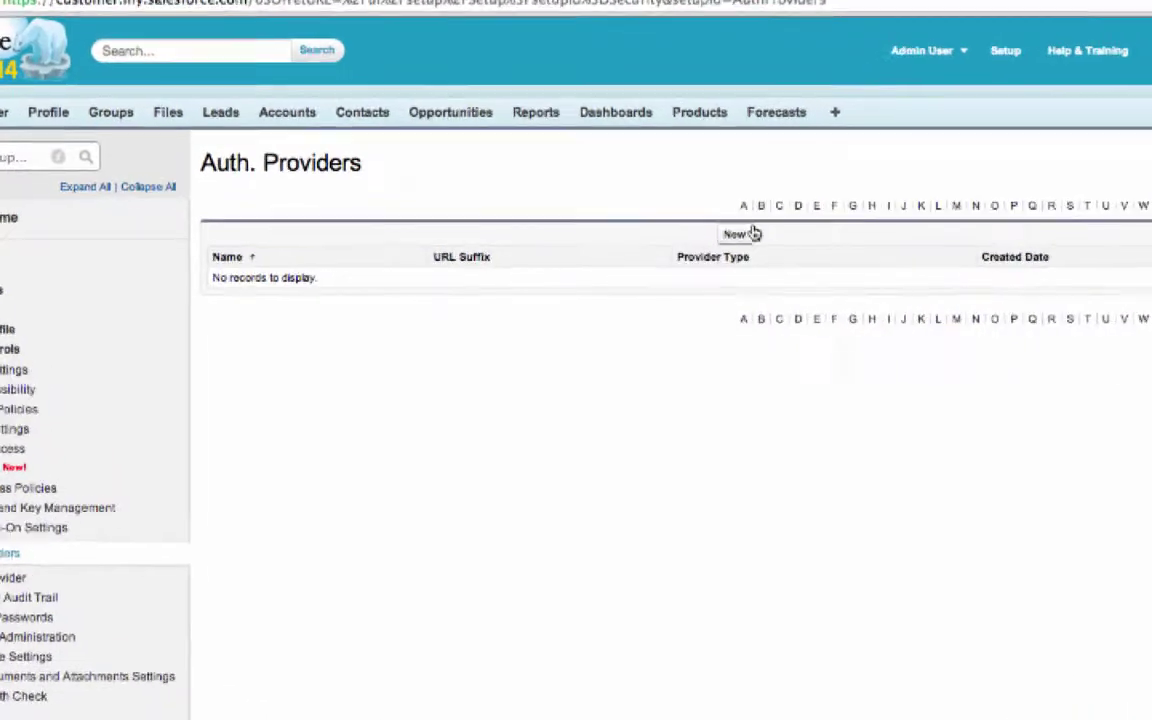
left_click(714, 242)
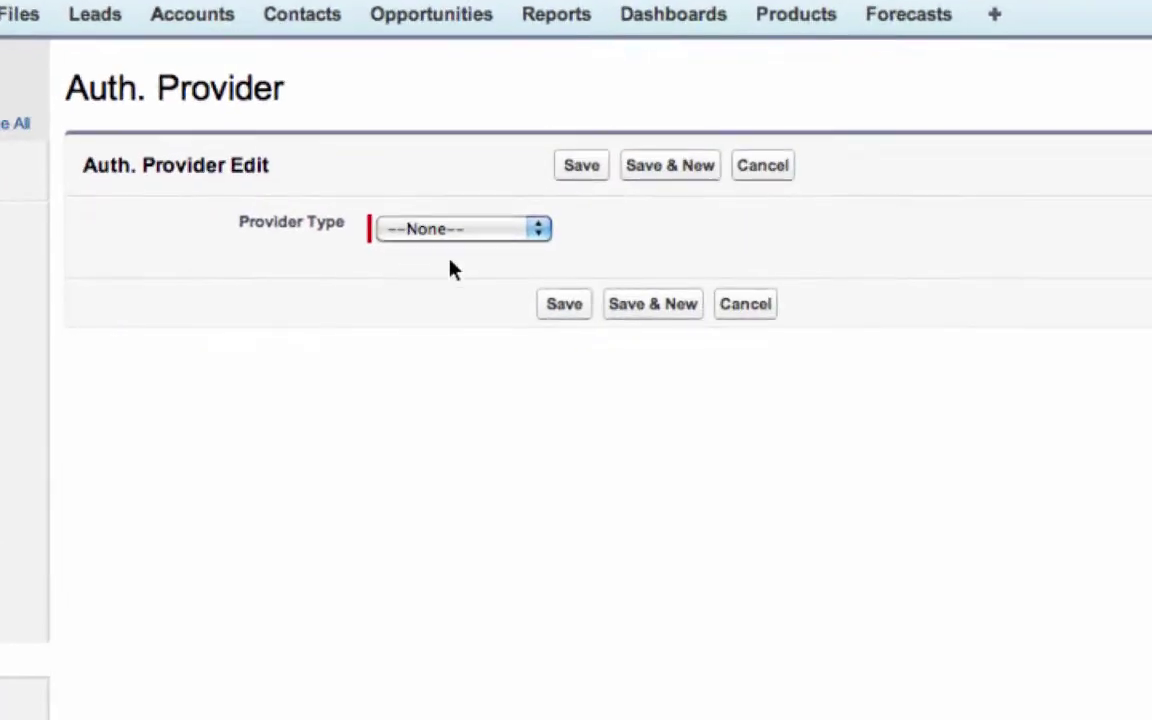
left_click(505, 238)
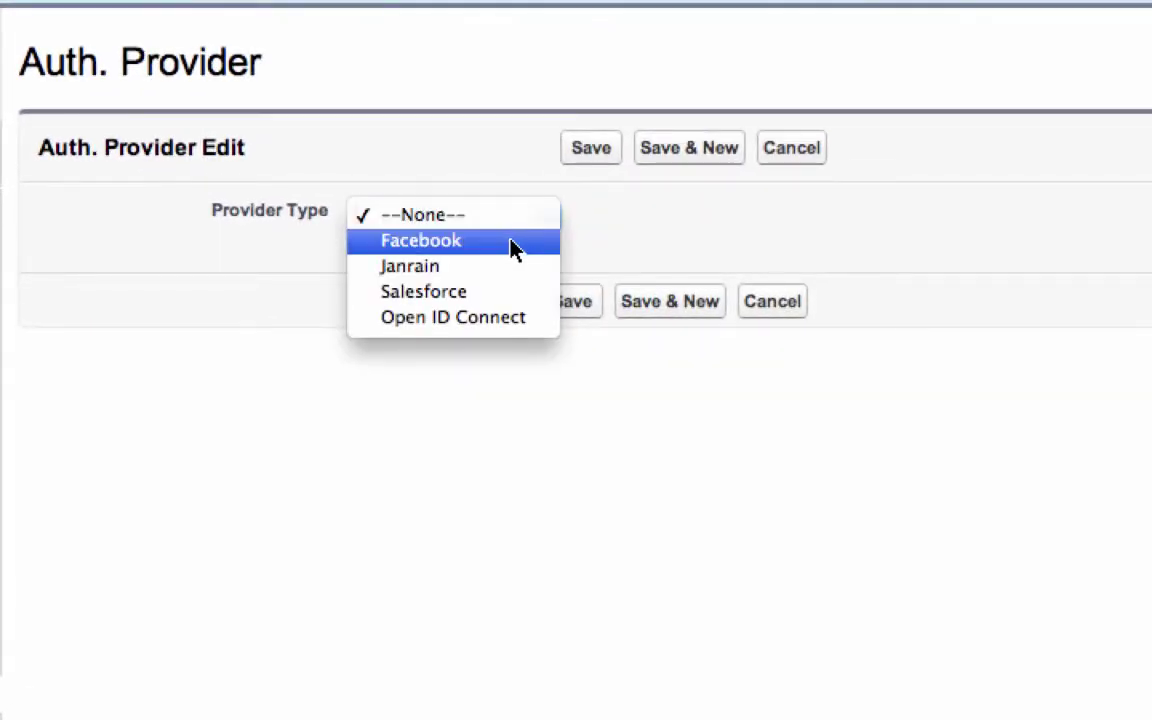
left_click(531, 328)
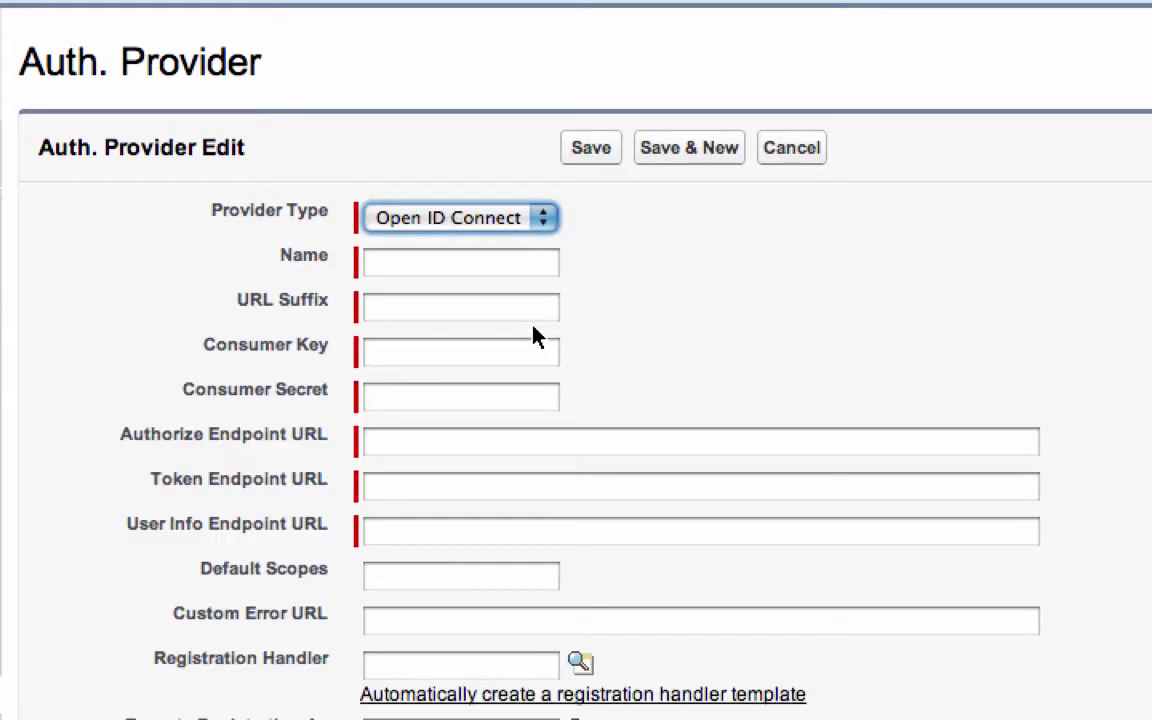
- Name the authentication provider Google, accepting Google as its URL suffix
left_click(456, 262)
type("Goolg")
key("BackSpace")
key("BackSpace")
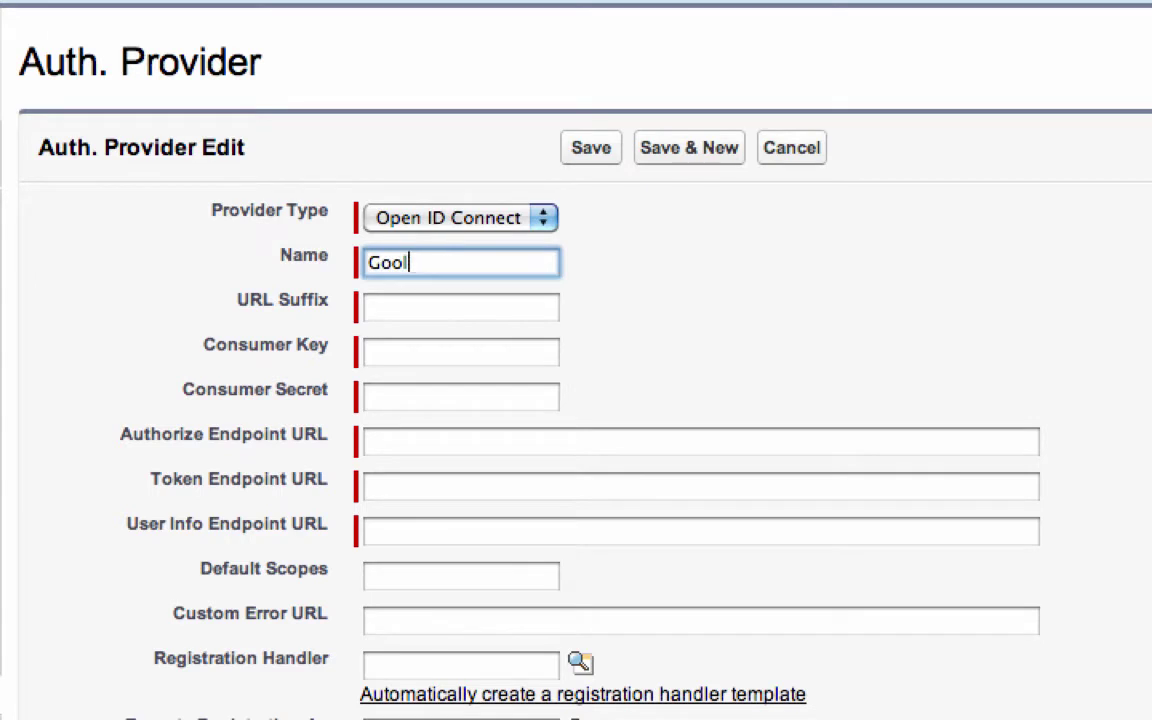
type("gle")
key("Tab")
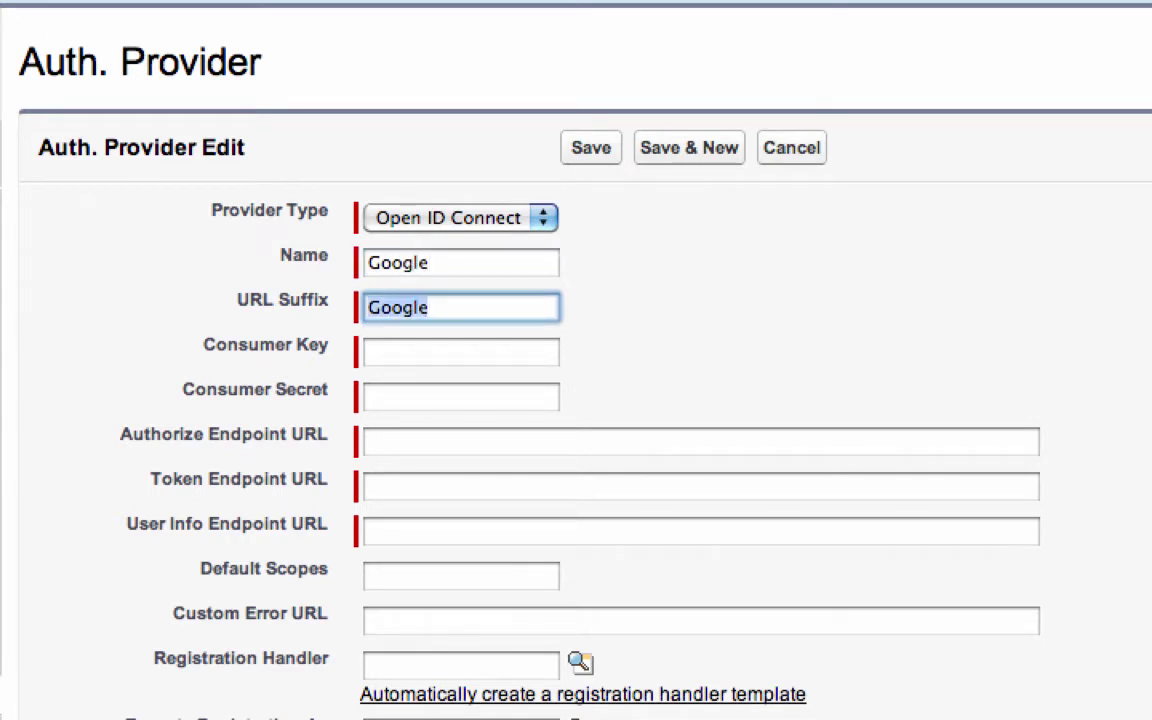
left_click(461, 351)
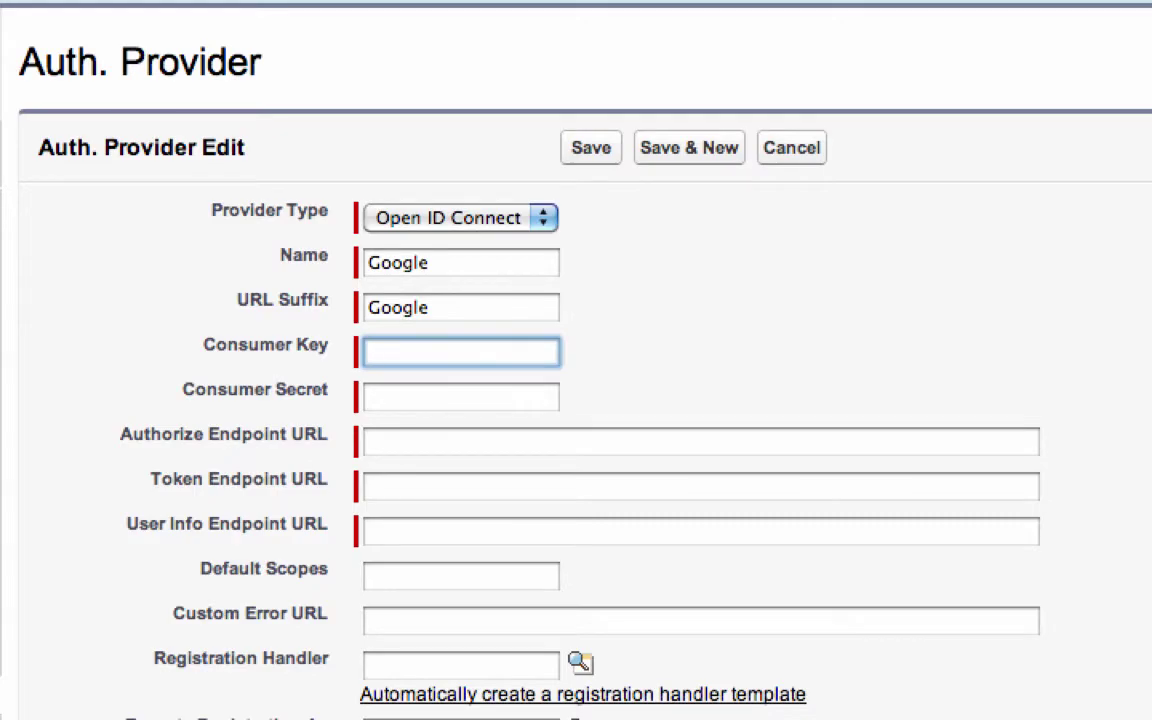
left_click(587, 392)
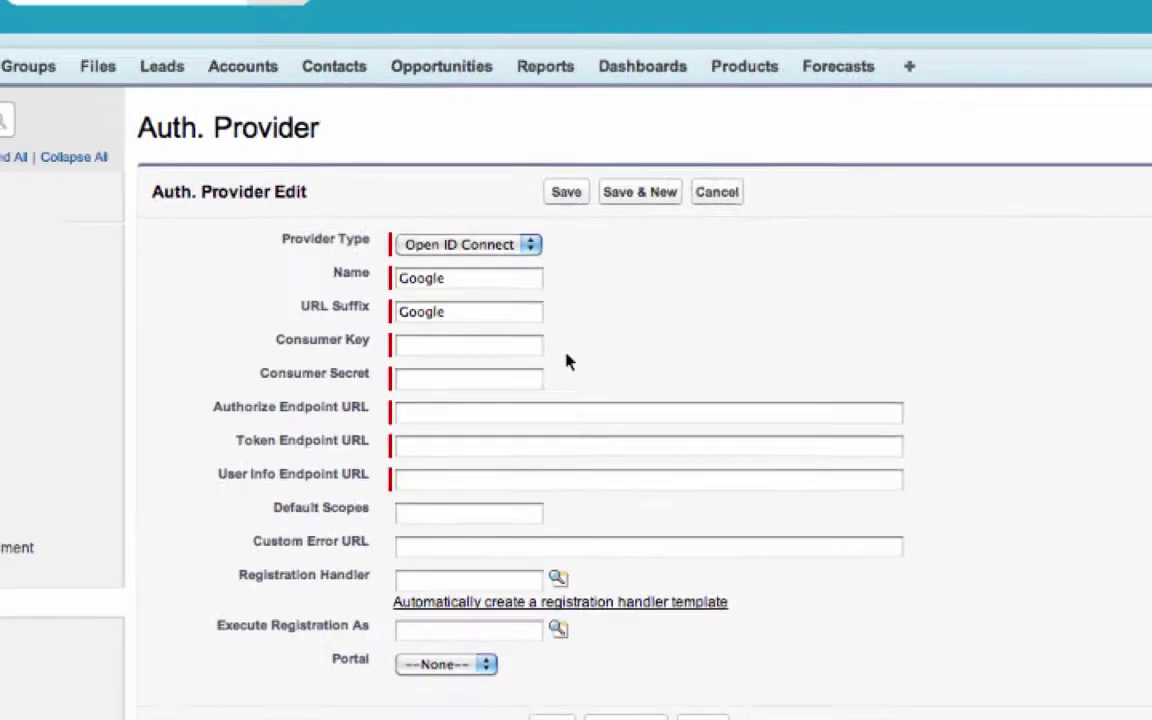
key("super+t")
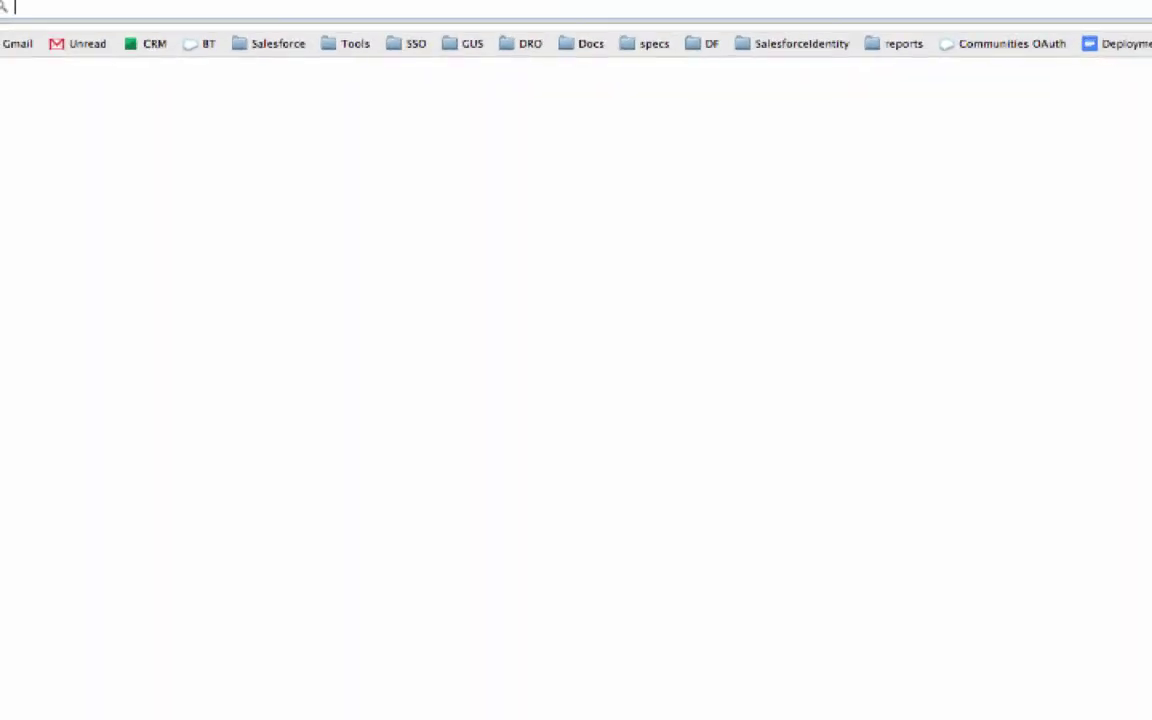
type("https://cloud.google.com/console")
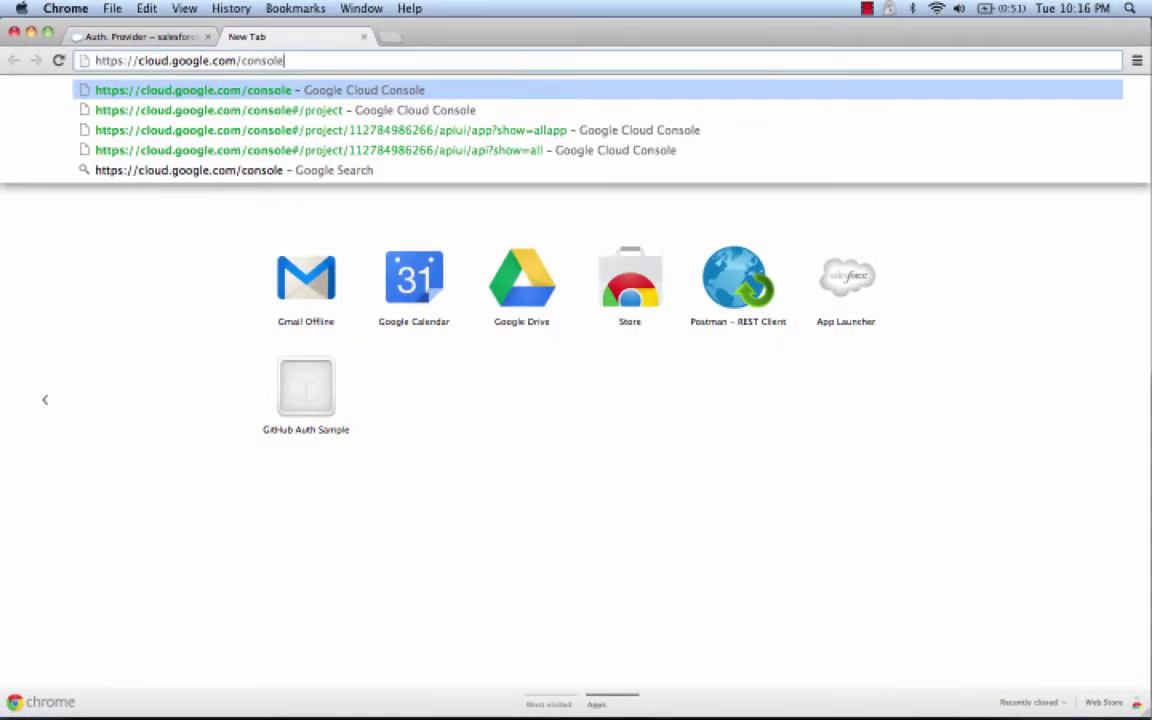
key("Return")
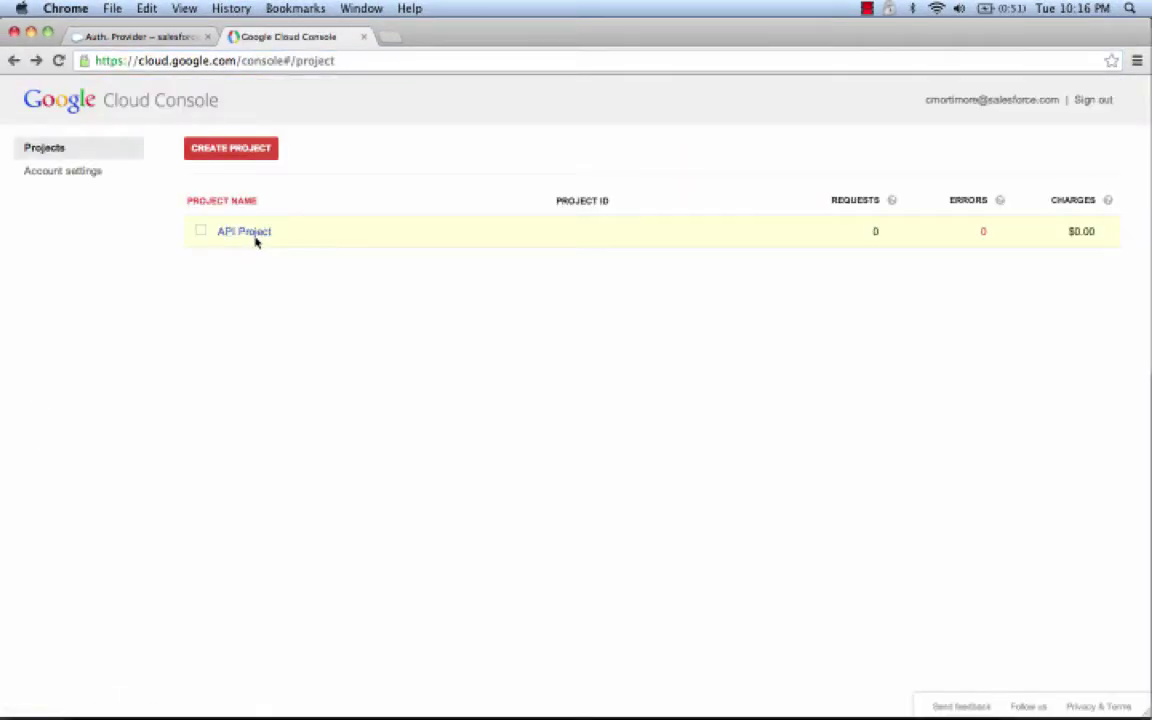
left_click(256, 236)
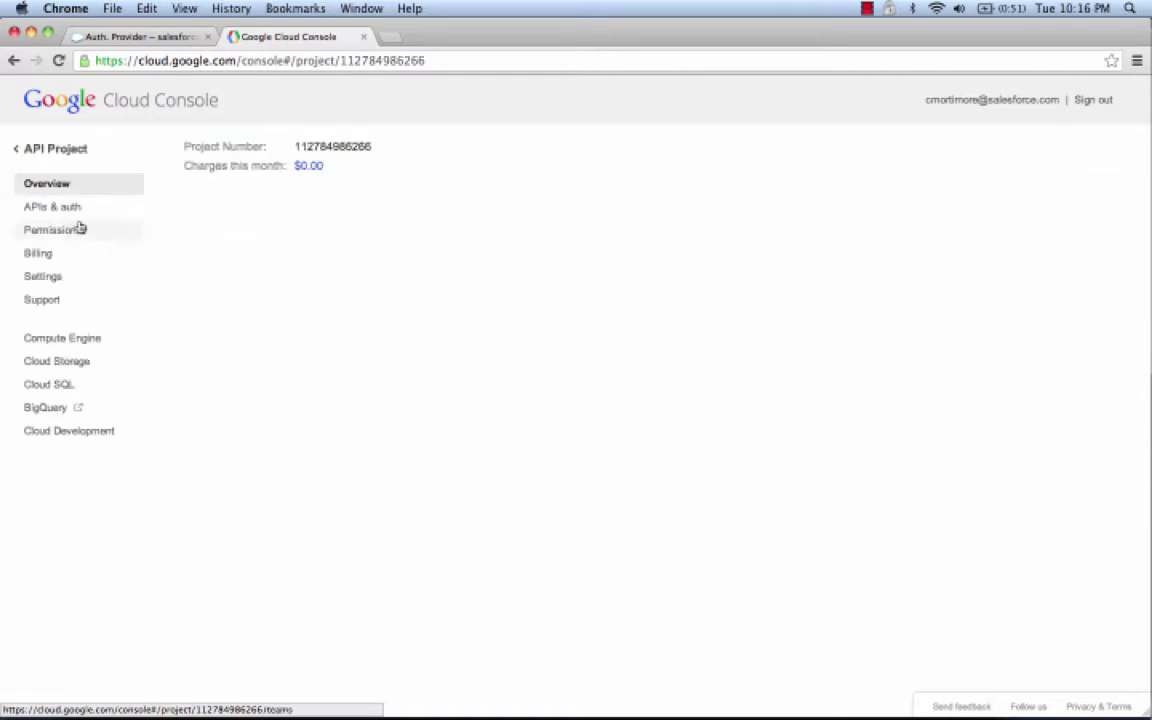
left_click(69, 214)
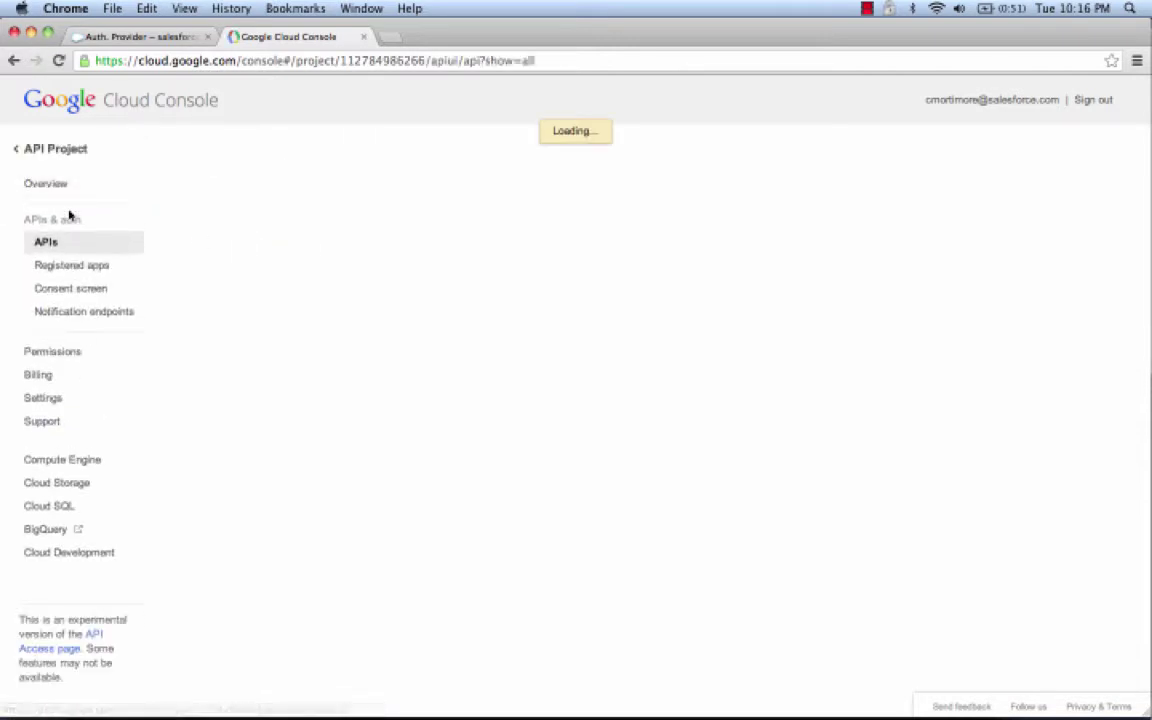
left_click(67, 266)
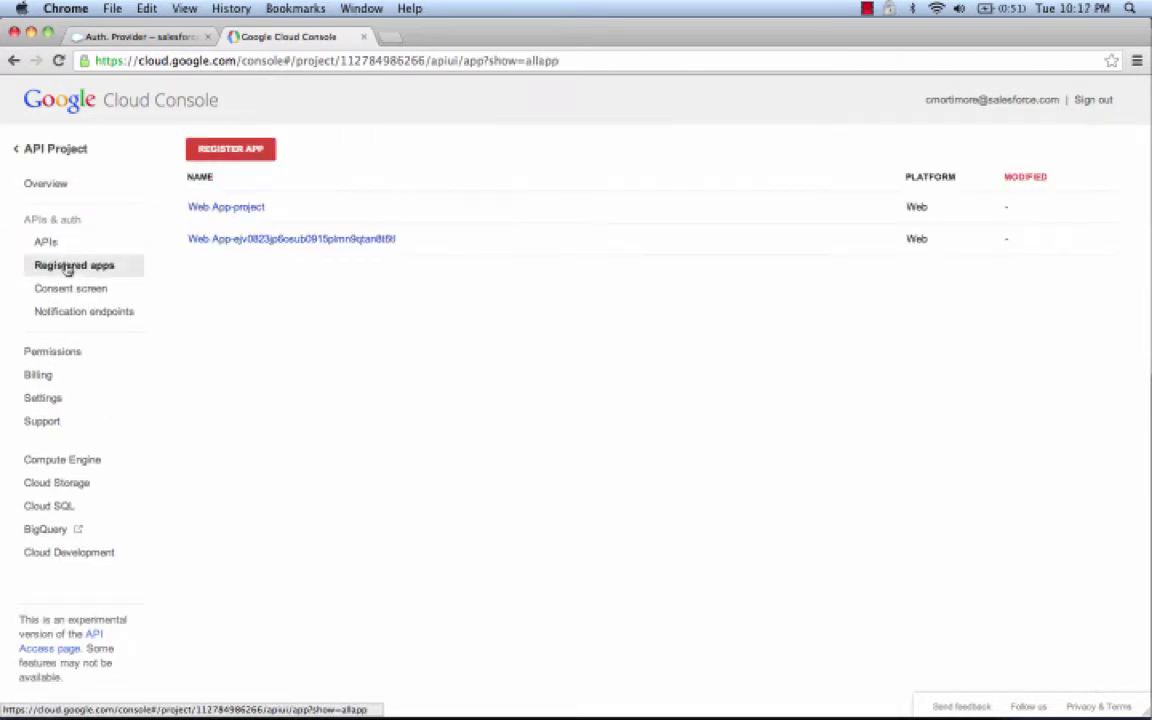
- Register a new web application named Customer Company in the Google project
left_click(234, 150)
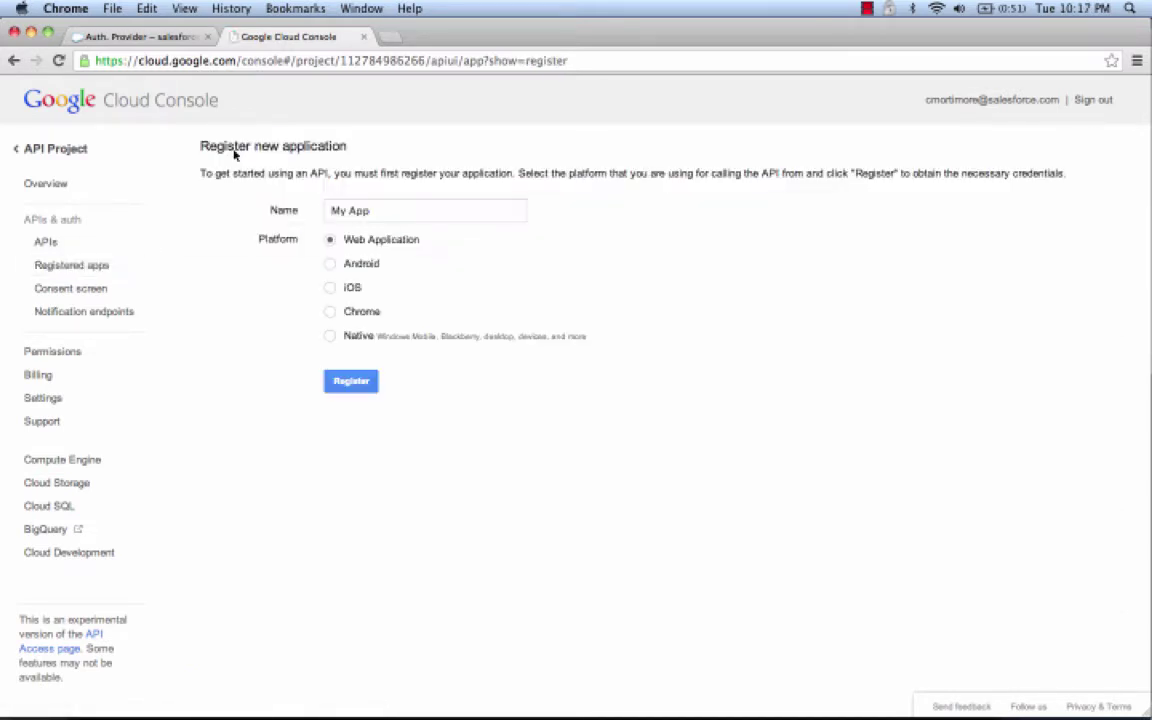
left_click(431, 212)
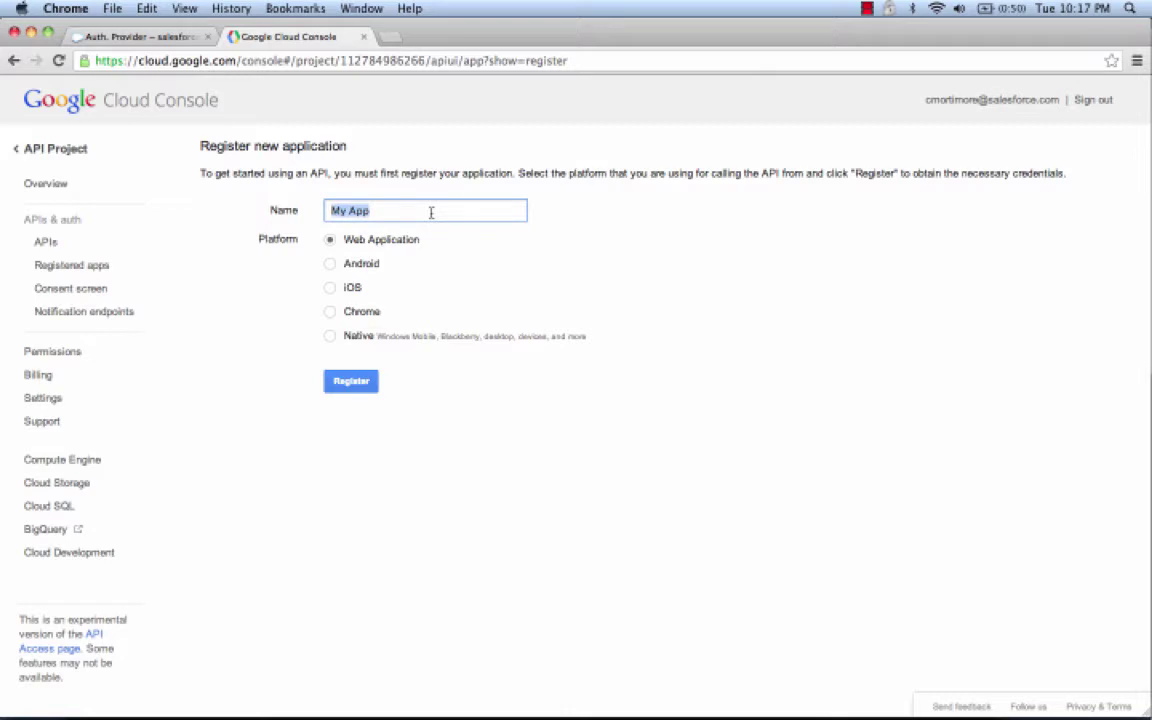
type("Customer Company")
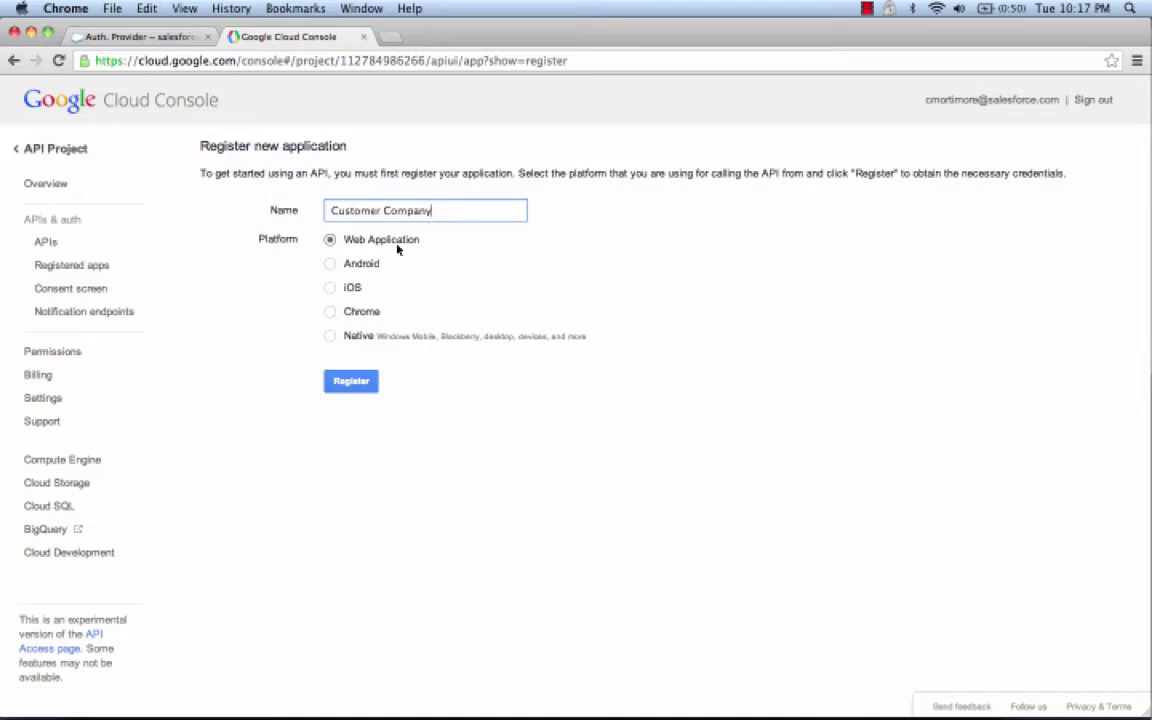
left_click(346, 382)
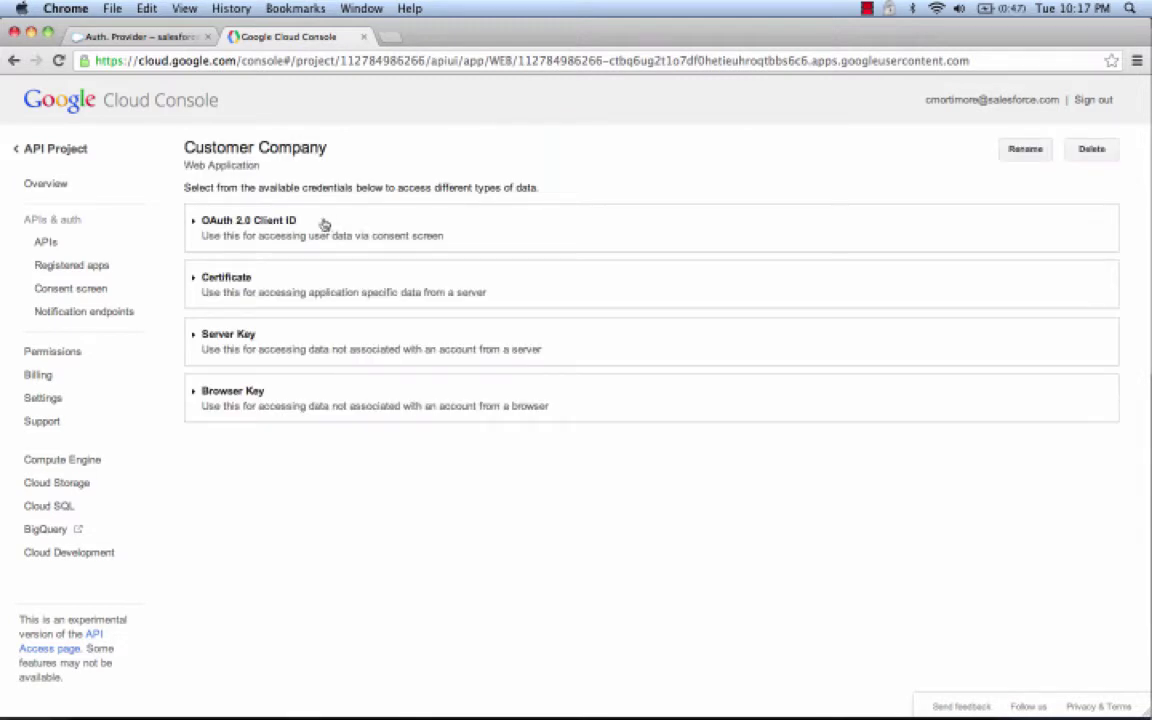
- Copy the app's OAuth 2.0 client ID from Google Cloud Console into the Salesforce provider's Consumer Key field
left_click(311, 223)
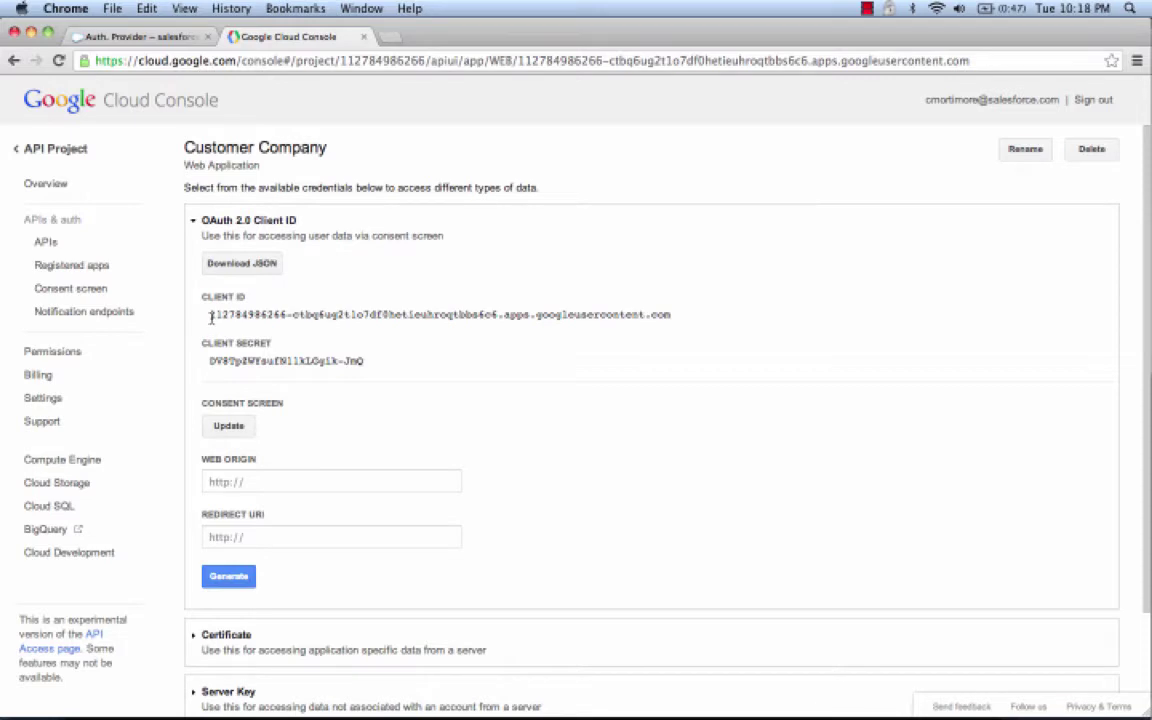
left_click_drag(211, 317, 671, 317)
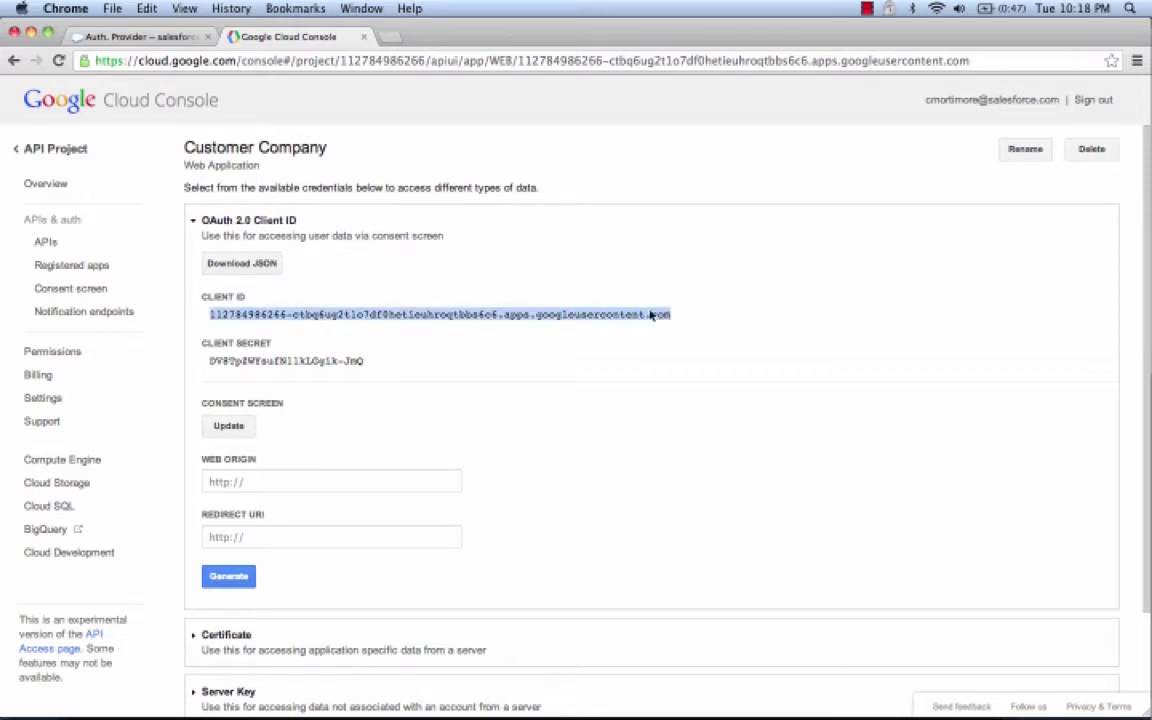
left_click(105, 36)
left_click(470, 338)
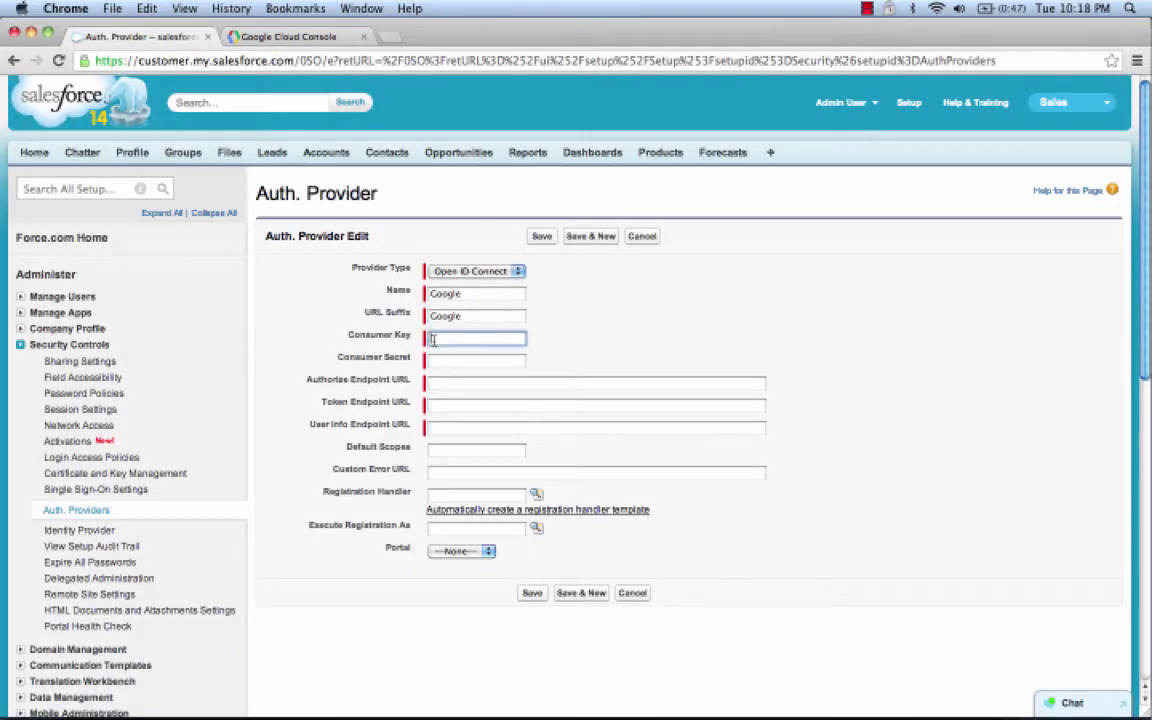
key("super+v")
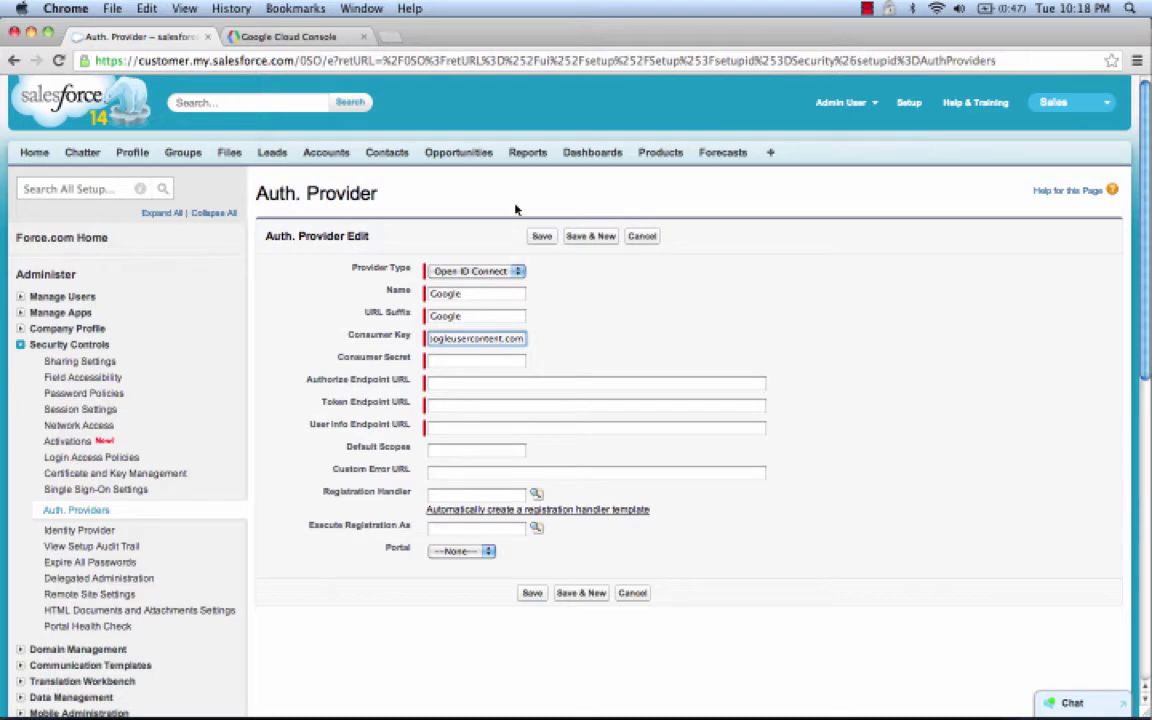
- Copy the app's client secret from Google Cloud Console into the Salesforce provider's Consumer Secret field
left_click(288, 36)
left_click(308, 362)
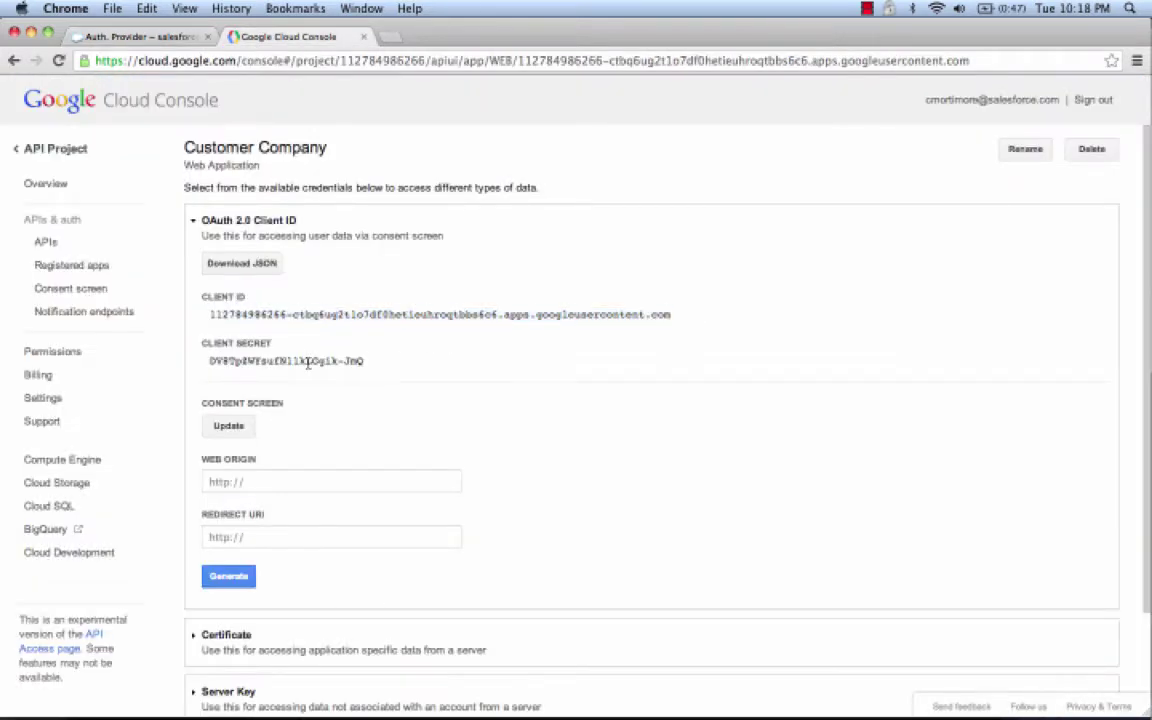
triple_click(308, 362)
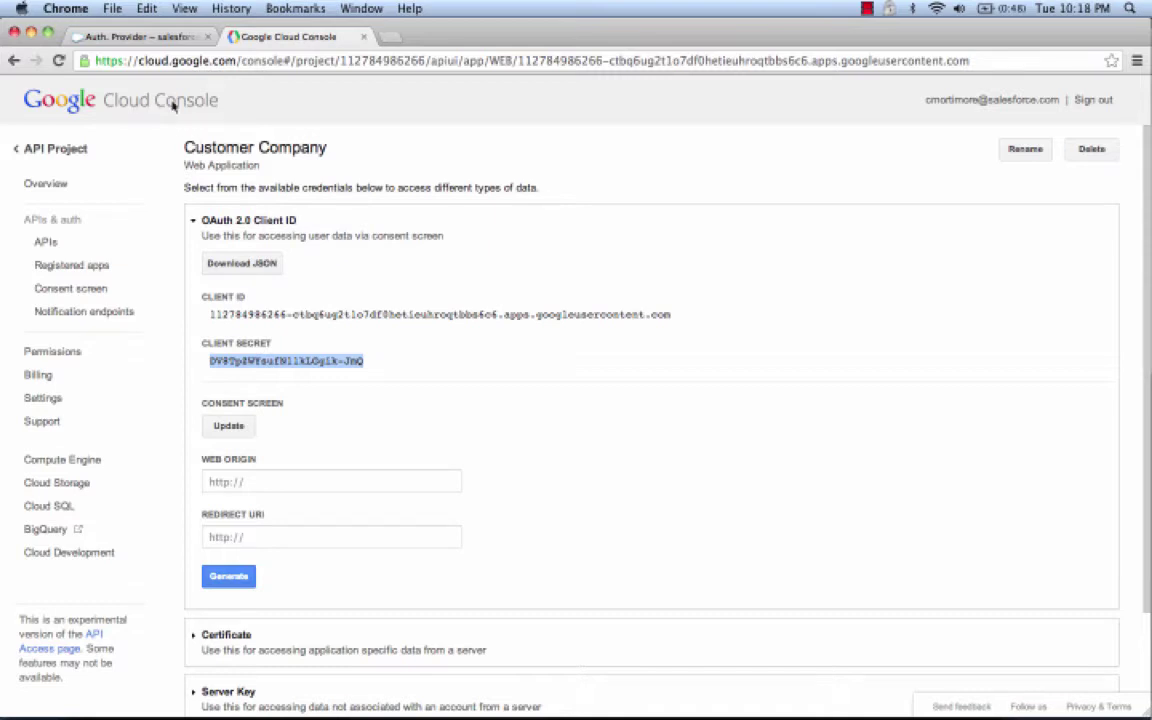
left_click(145, 36)
left_click(463, 362)
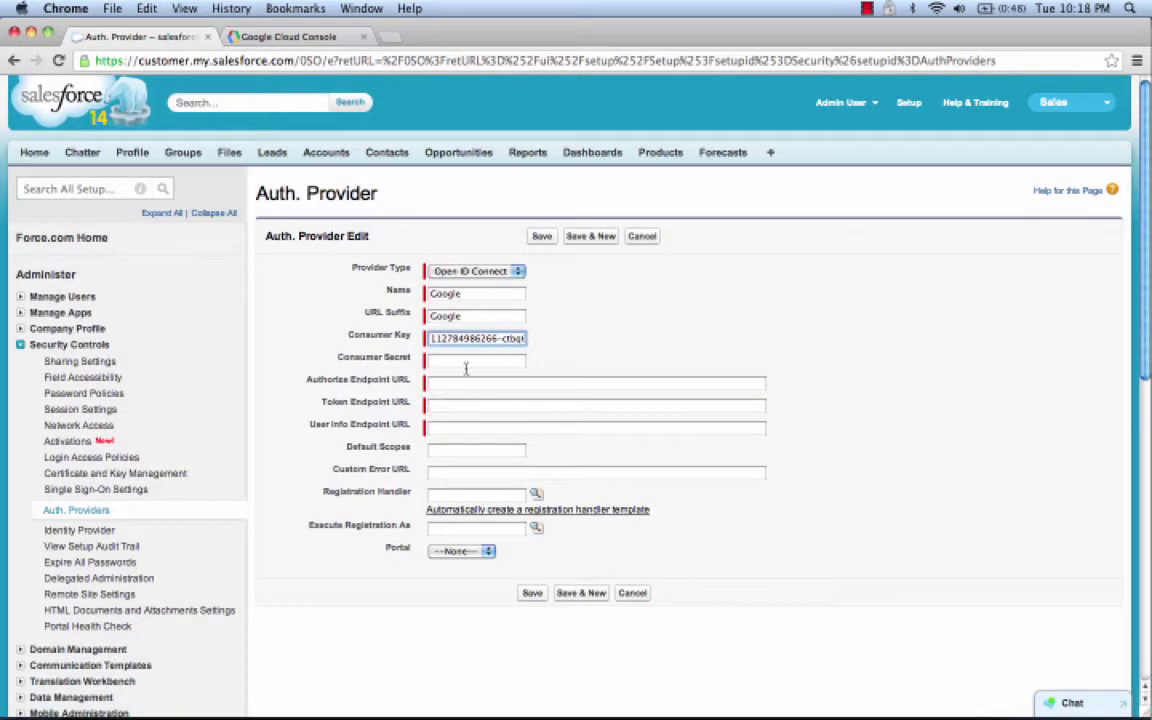
key("super+v")
left_click(596, 383)
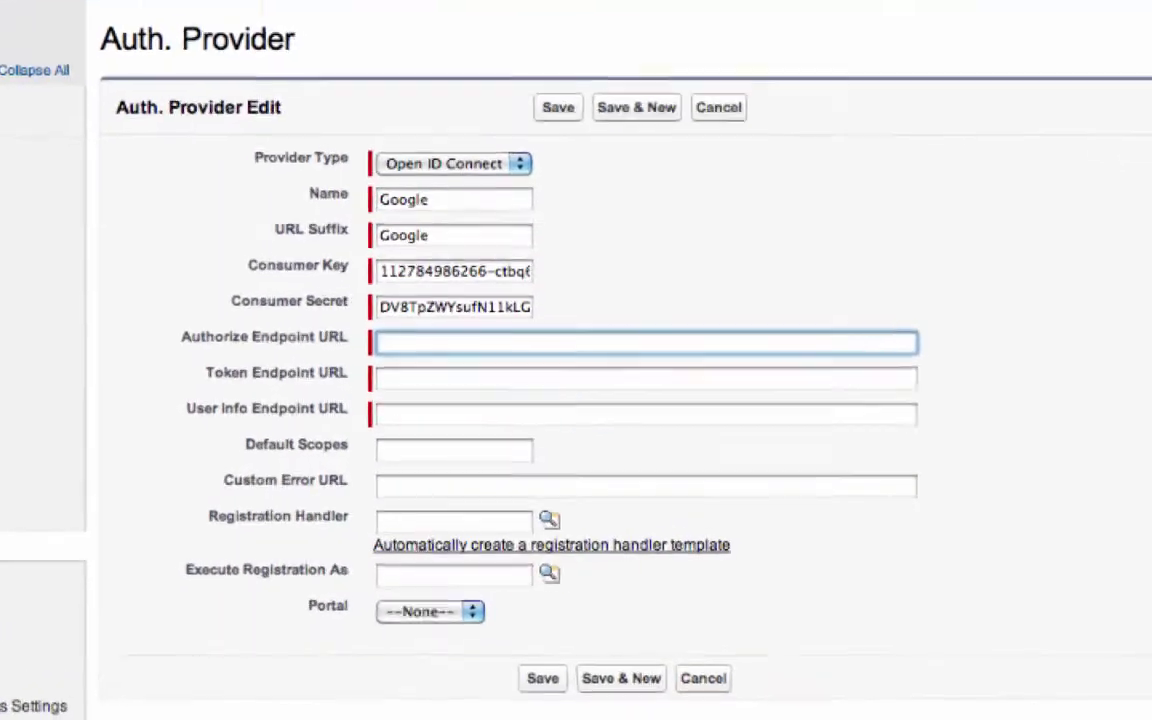
key("super+v")
key("Tab")
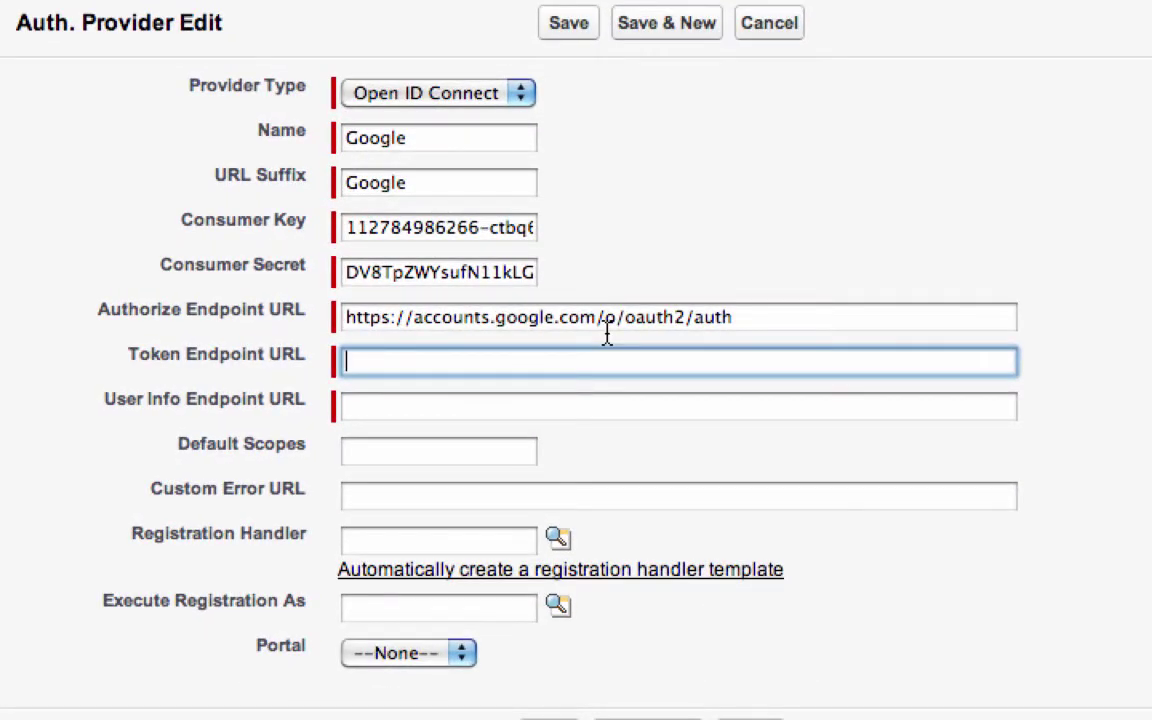
type("h")
key("Down")
key("Return")
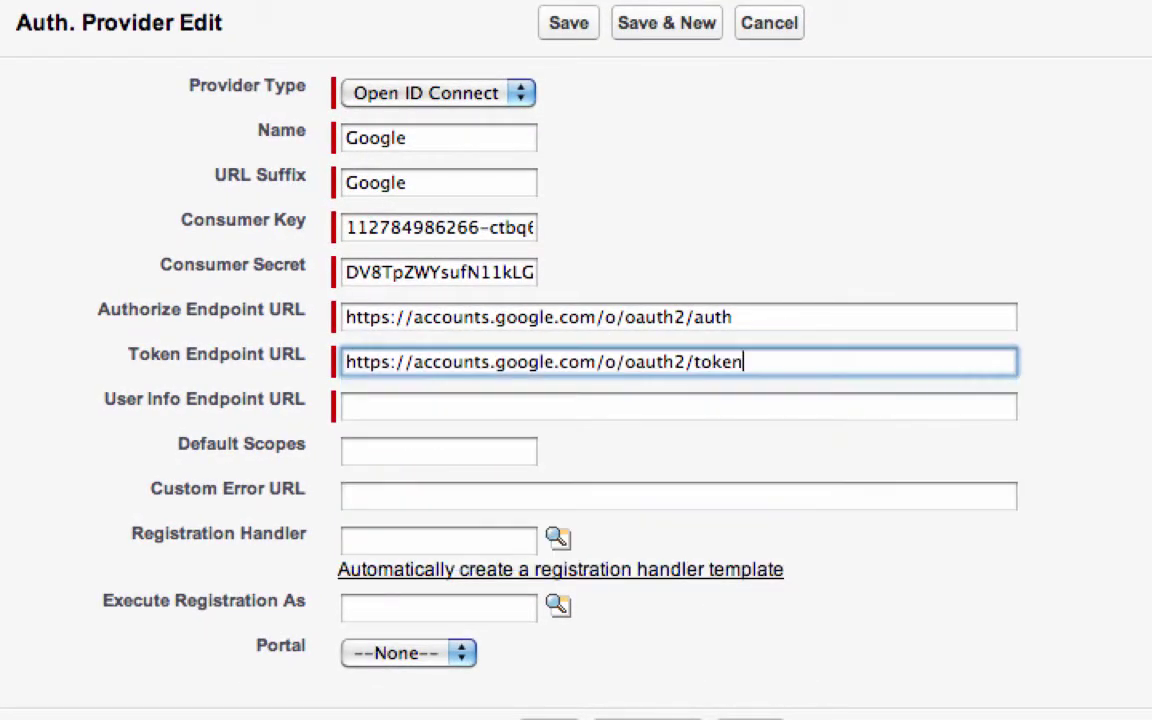
key("Tab")
key("super+v")
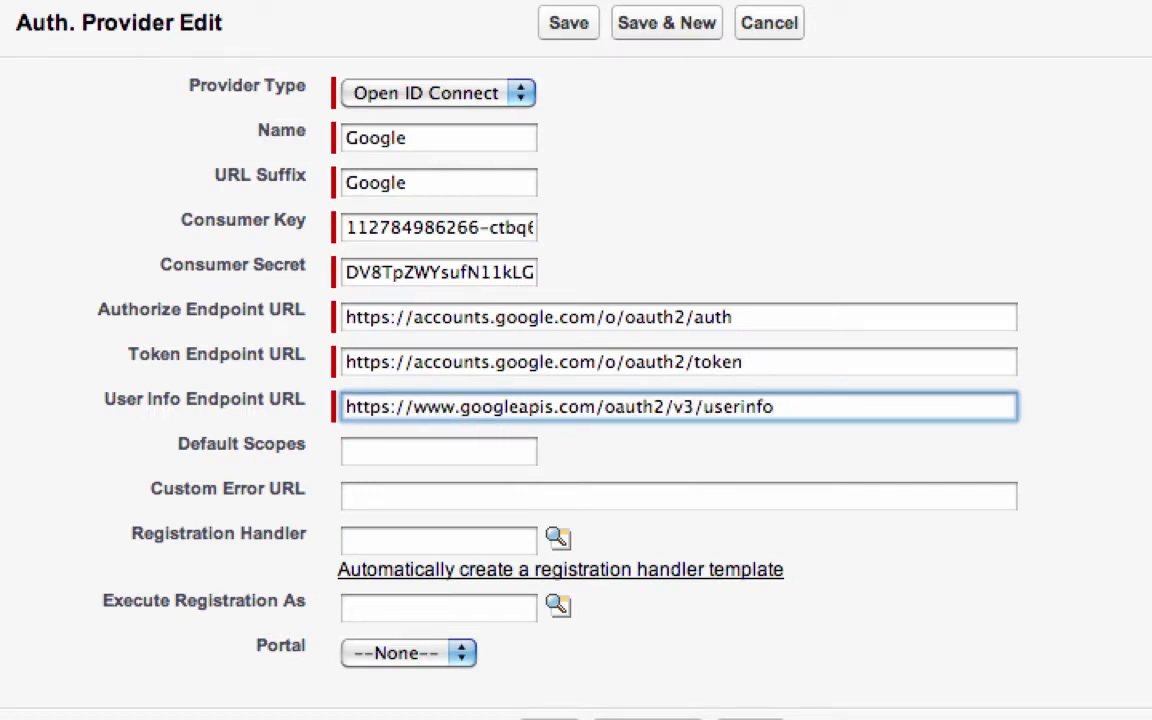
left_click(497, 454)
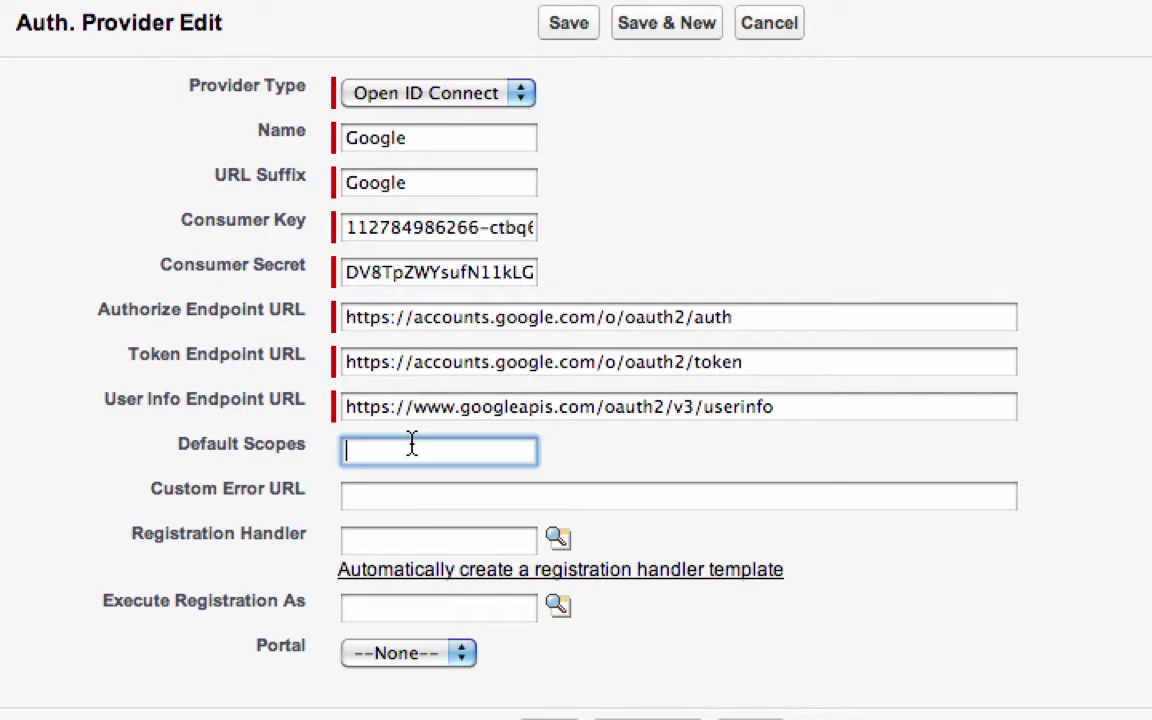
type("openid email profile")
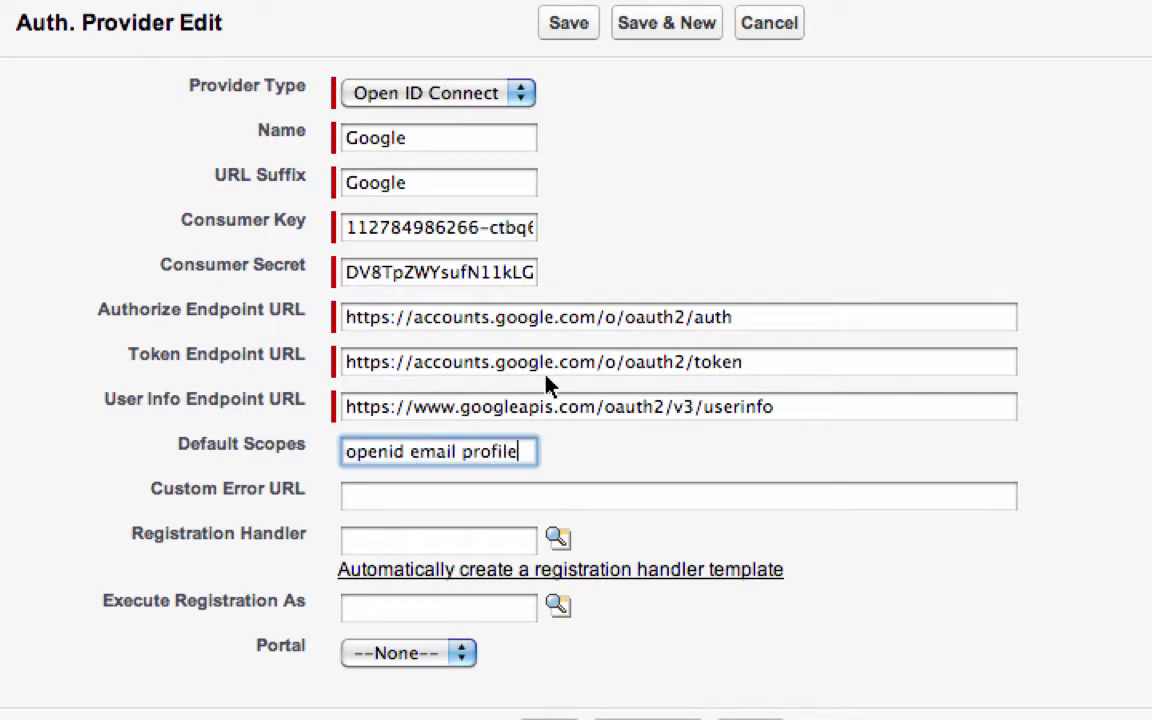
key("alt+BackSpace")
key("Tab")
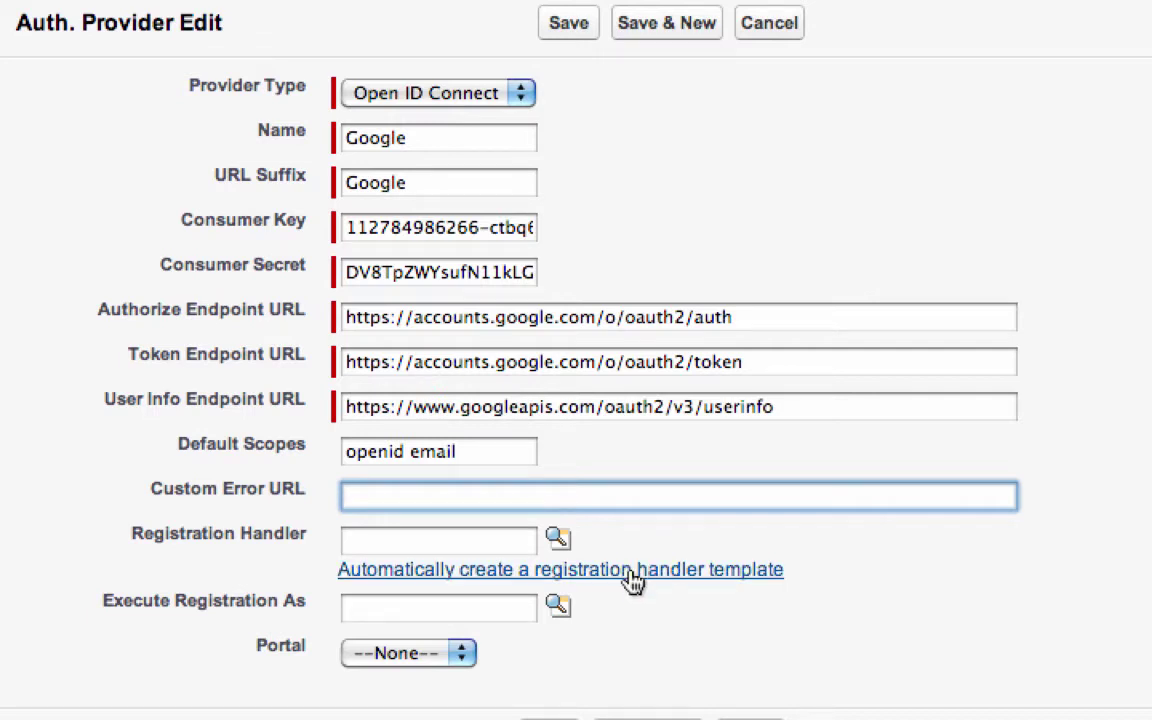
- Choose automatic creation of a registration handler template and set Execute Registration As to Admin User
left_click(632, 572)
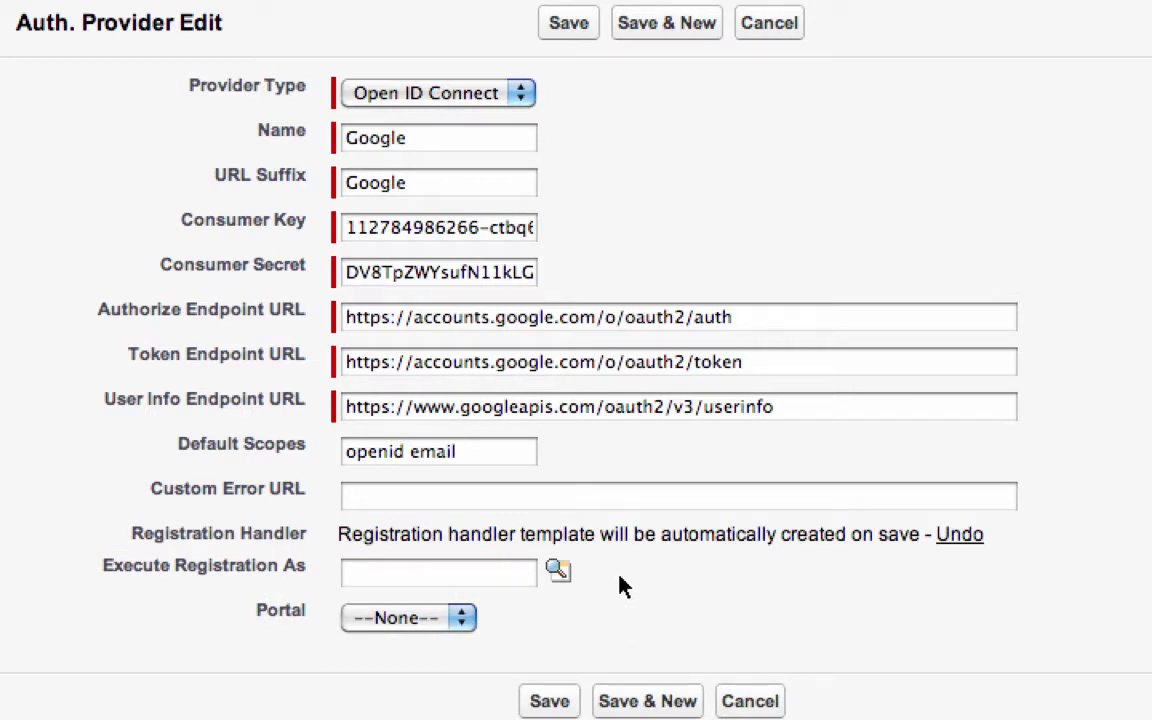
left_click(559, 572)
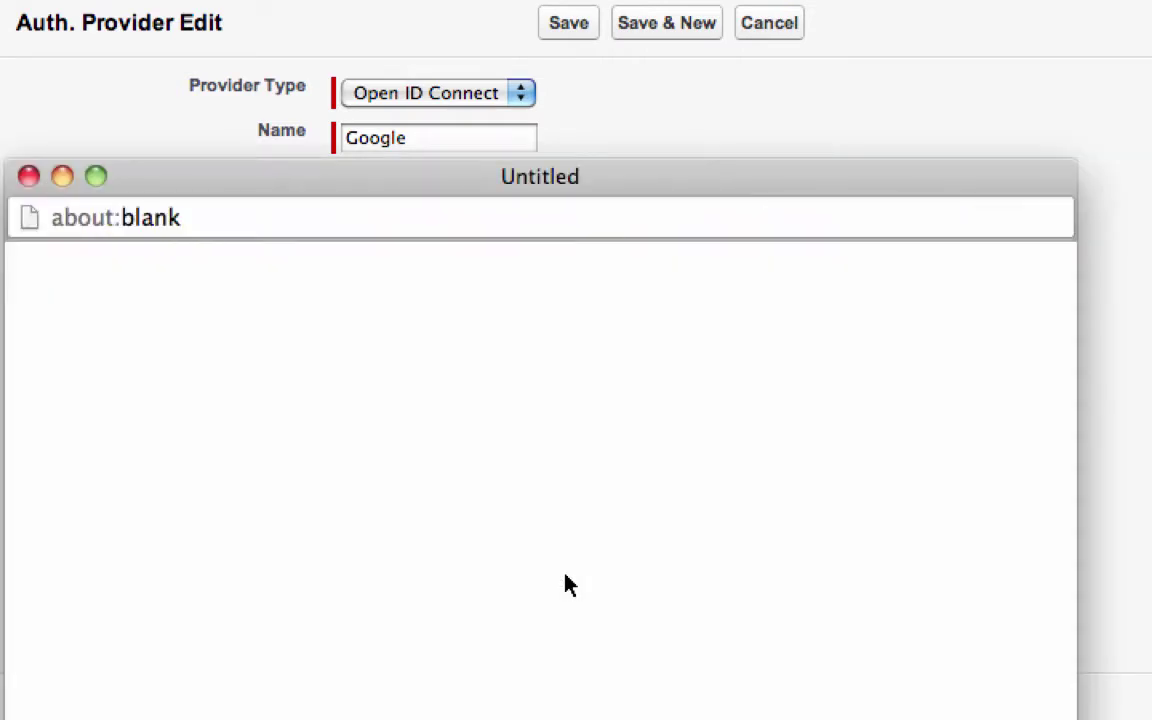
left_click(57, 557)
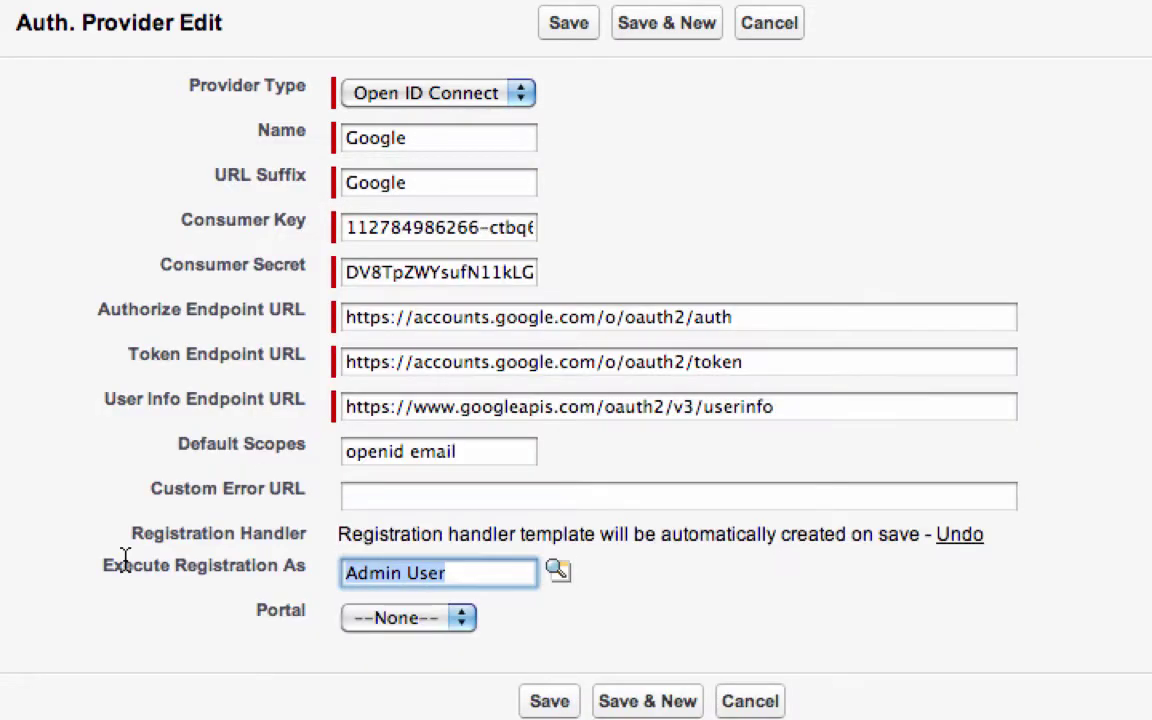
- Save the authentication provider and register its Callback URL as the redirect URI of the web app in Google Cloud Console
left_click(548, 702)
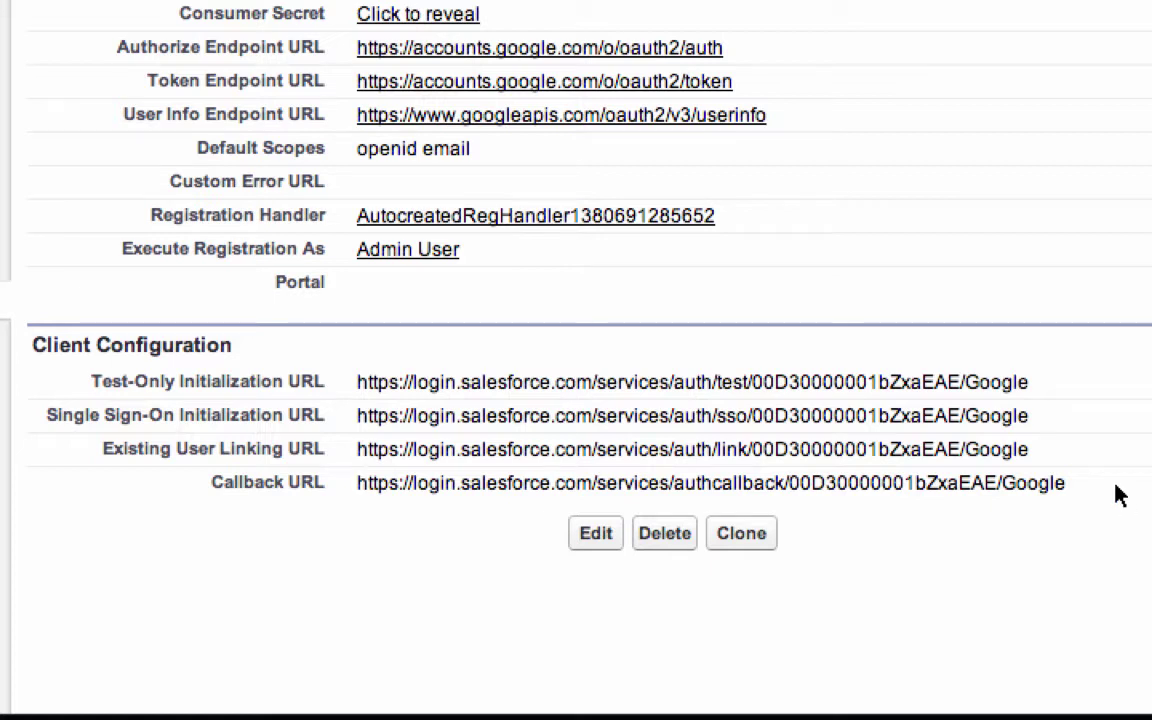
left_click_drag(1106, 494, 355, 487)
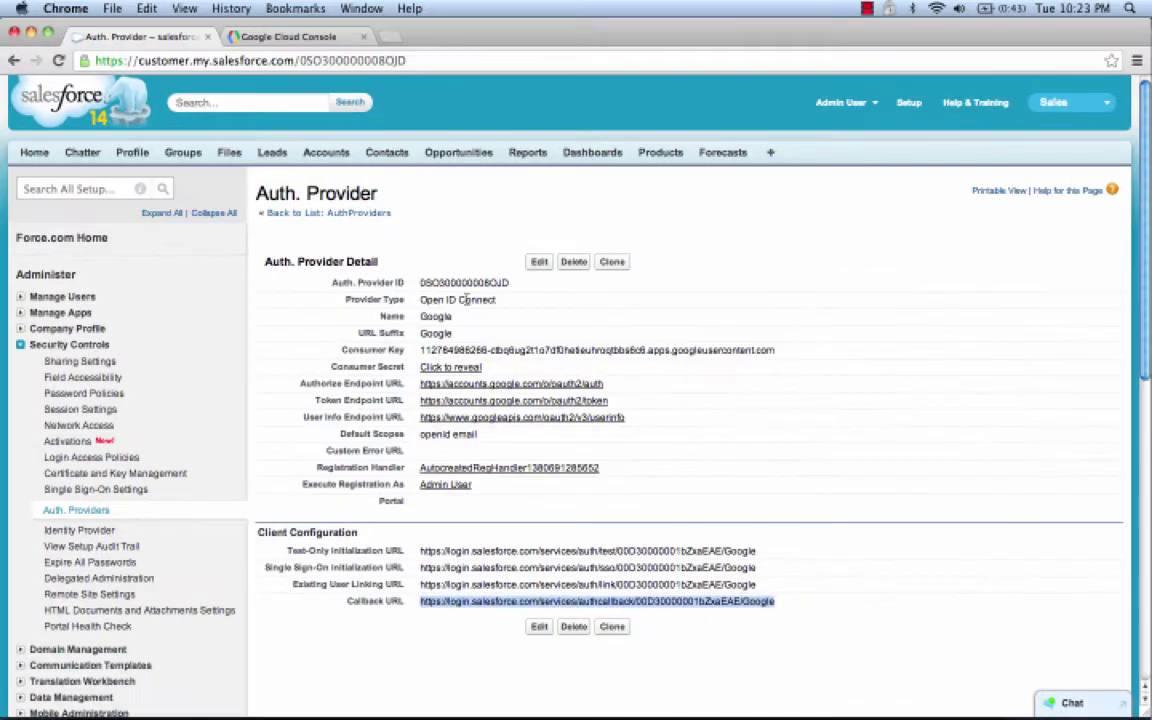
left_click(330, 30)
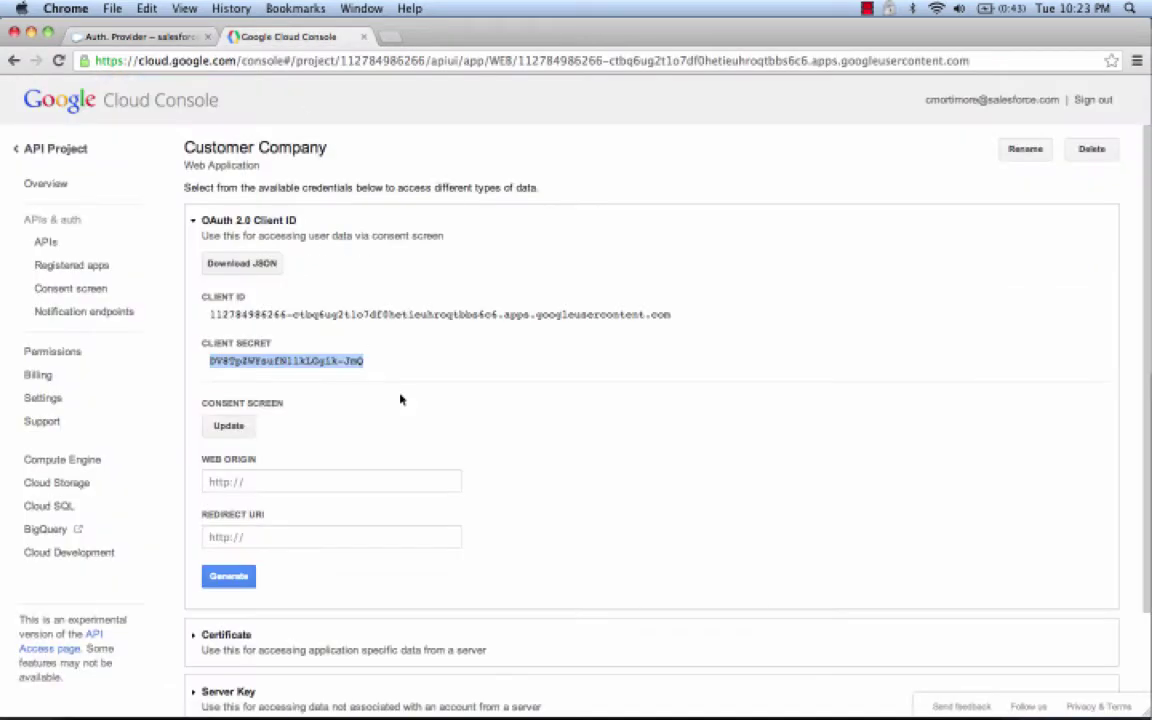
left_click(262, 537)
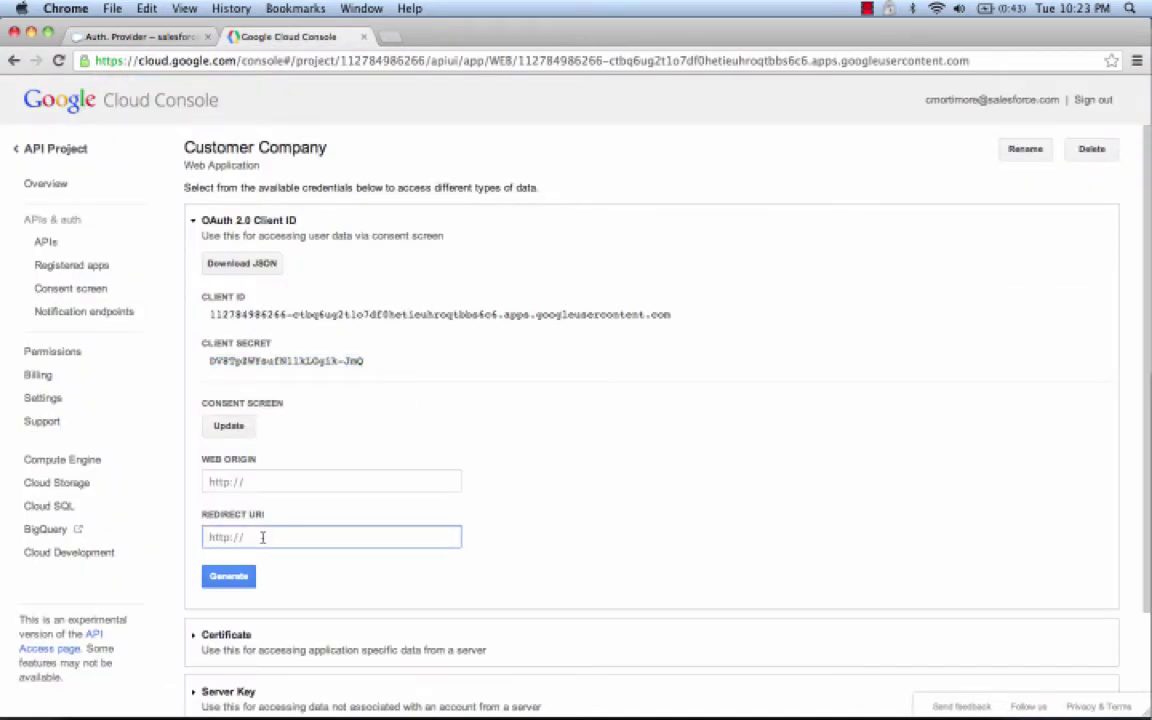
key("super+v")
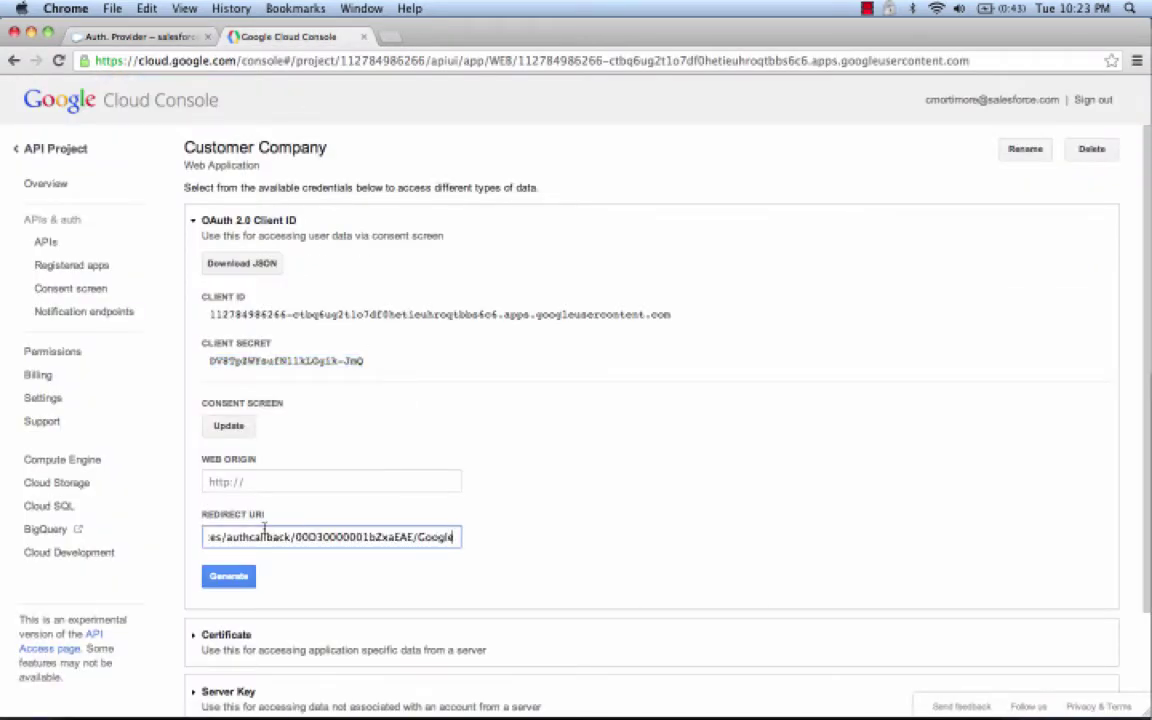
left_click(236, 574)
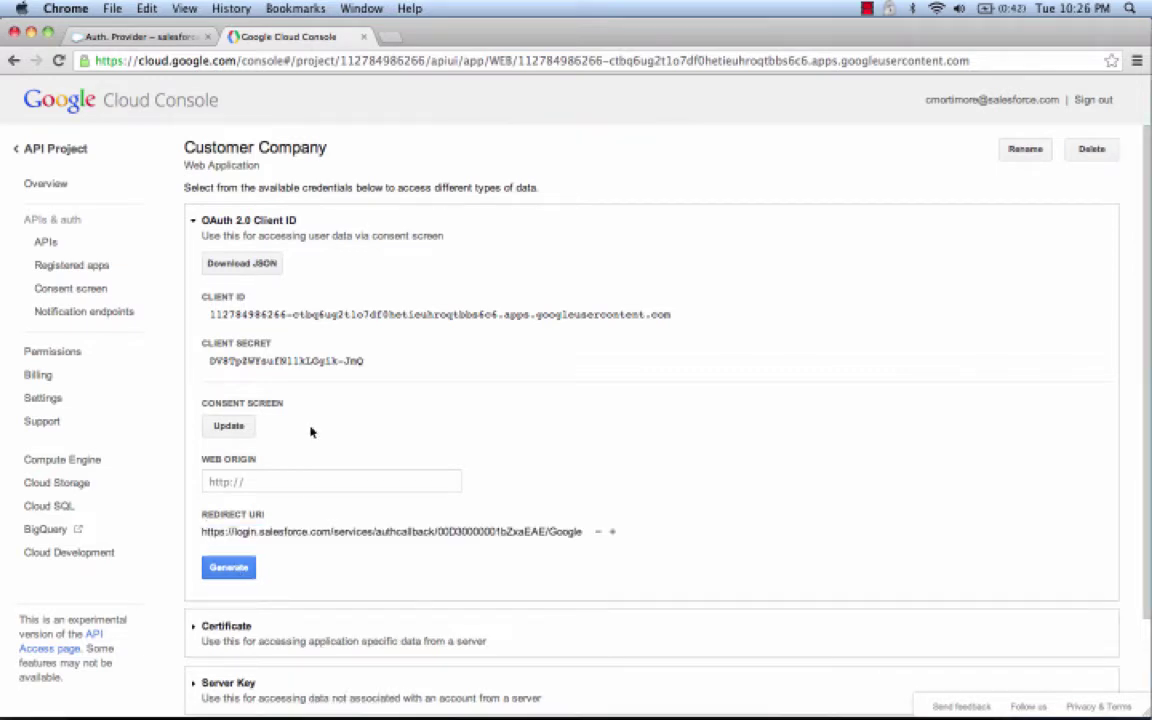
- Set the consent screen's product name to "Customer Company" and save it
left_click(230, 426)
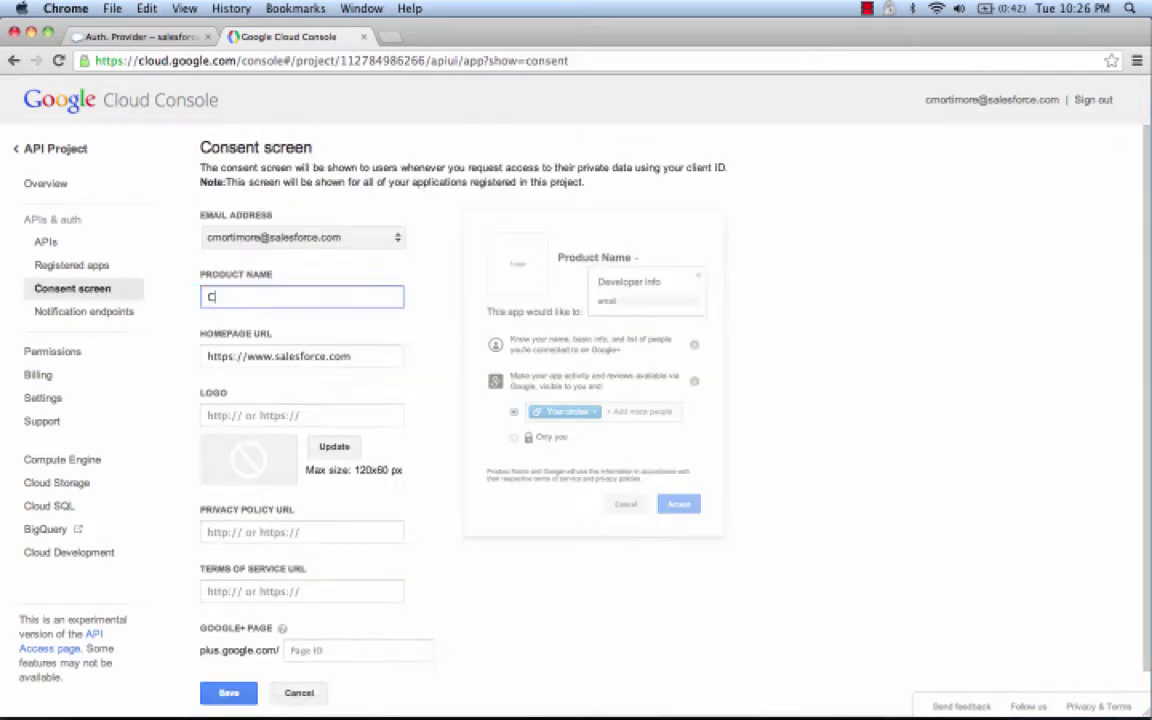
type("Customer Company")
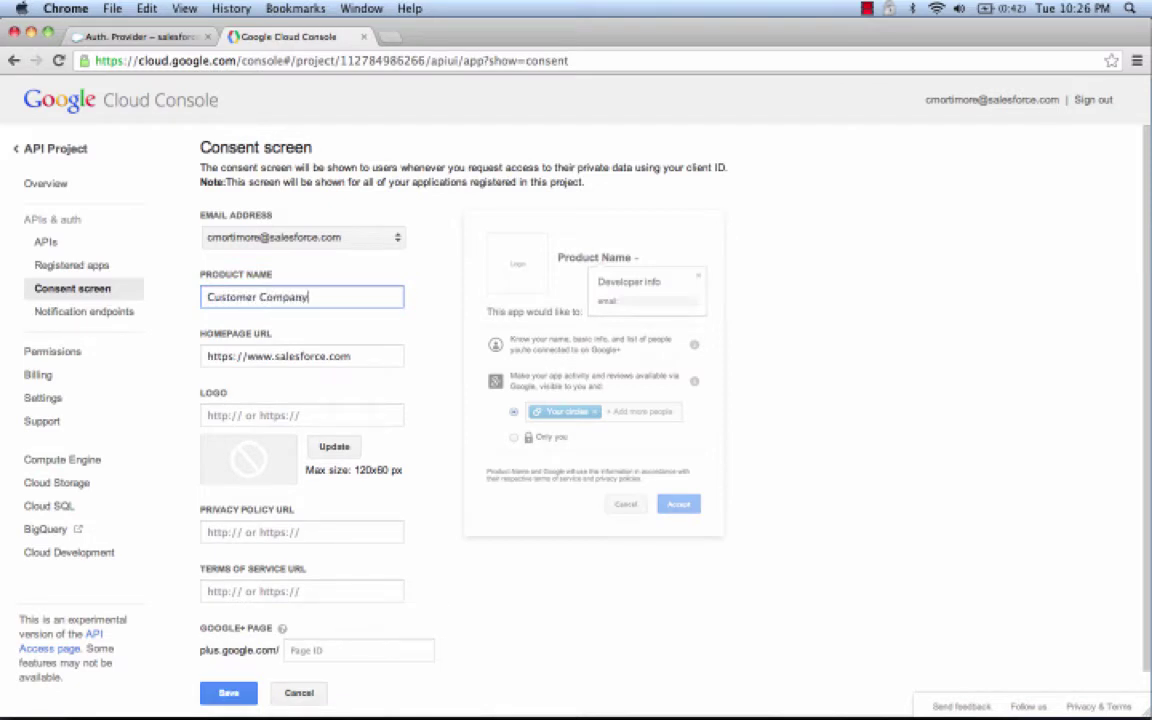
left_click(224, 693)
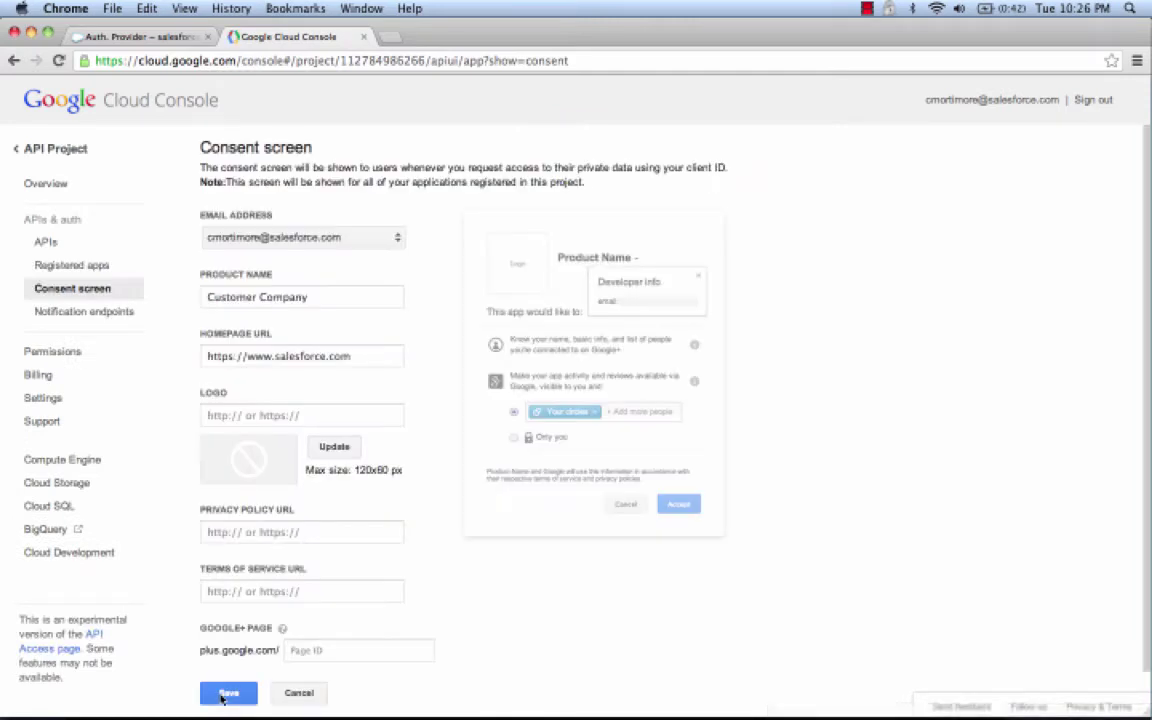
- Copy the Salesforce provider's Test-Only Initialization URL and load it in Safari
left_click(145, 37)
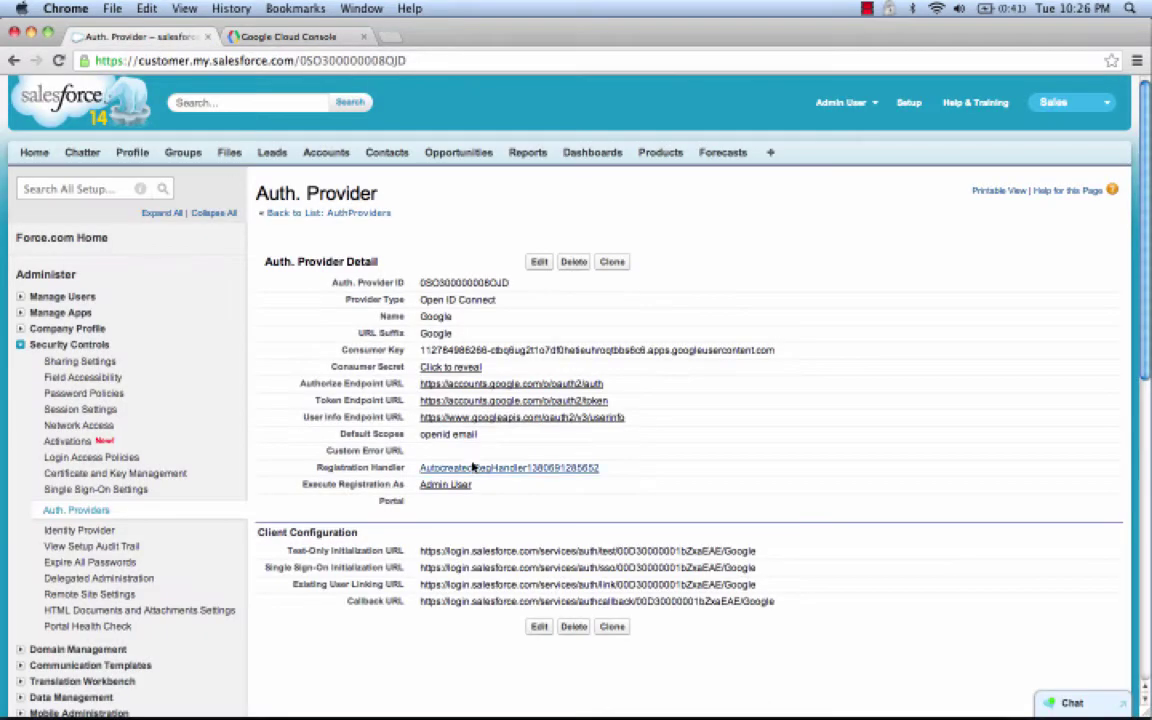
left_click_drag(757, 553, 420, 556)
key("super+c")
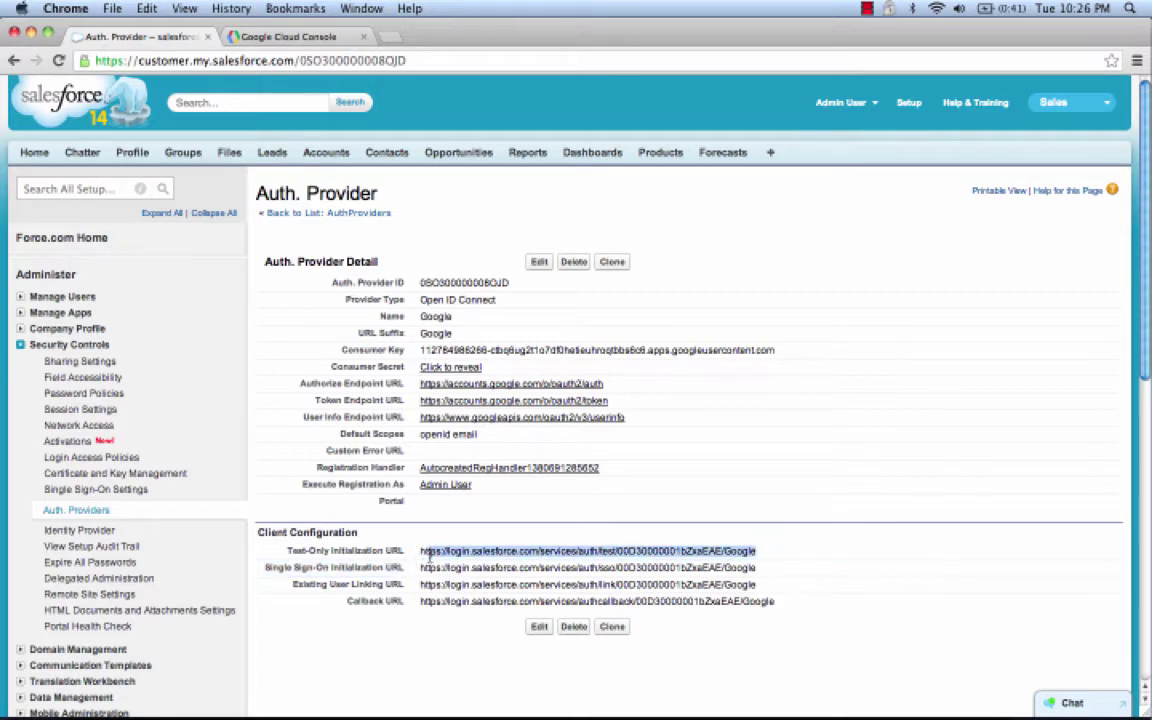
key("super+Tab")
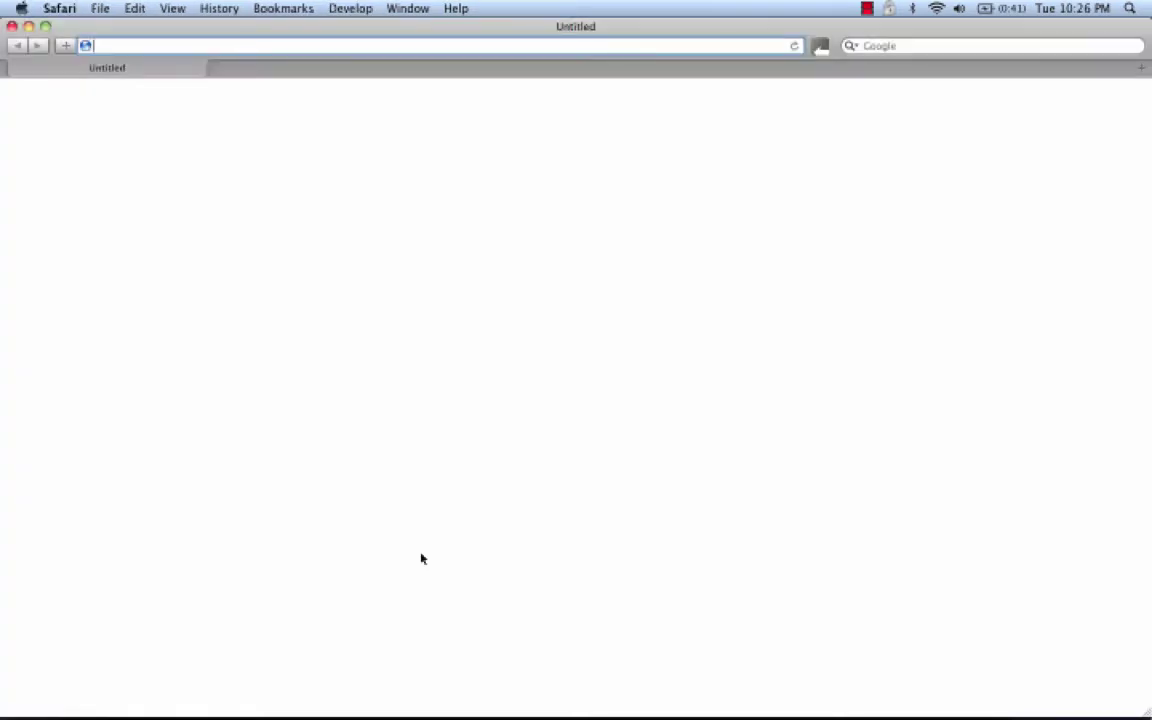
key("super+v")
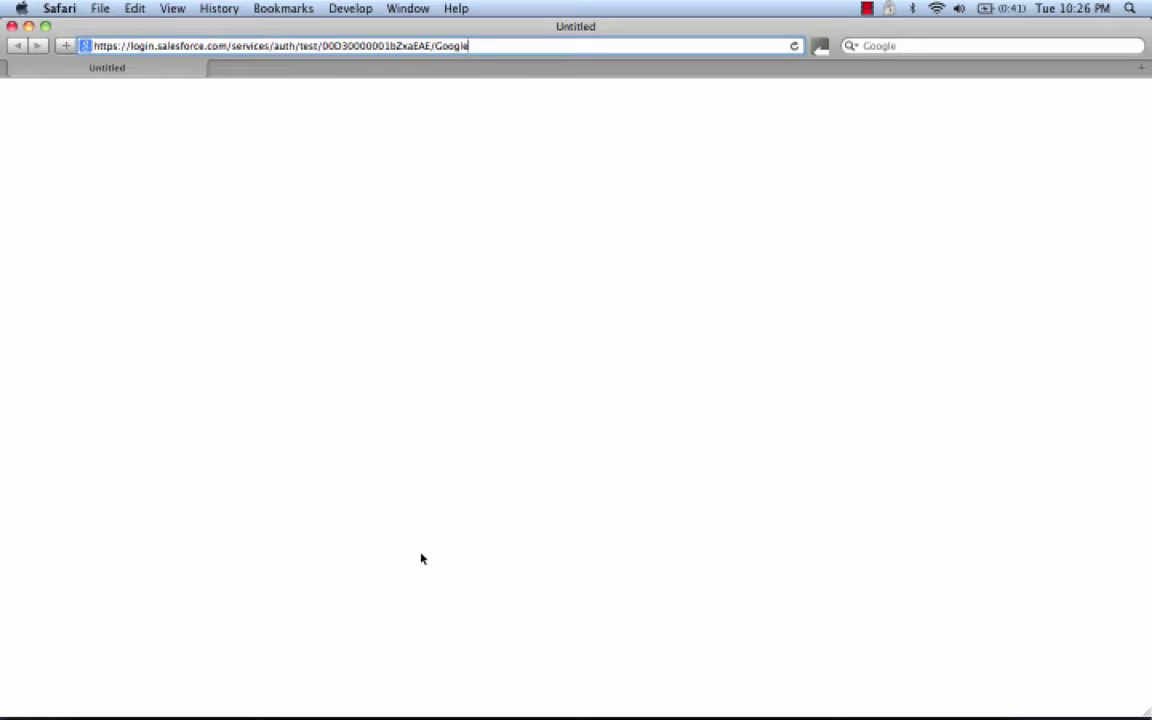
key("Return")
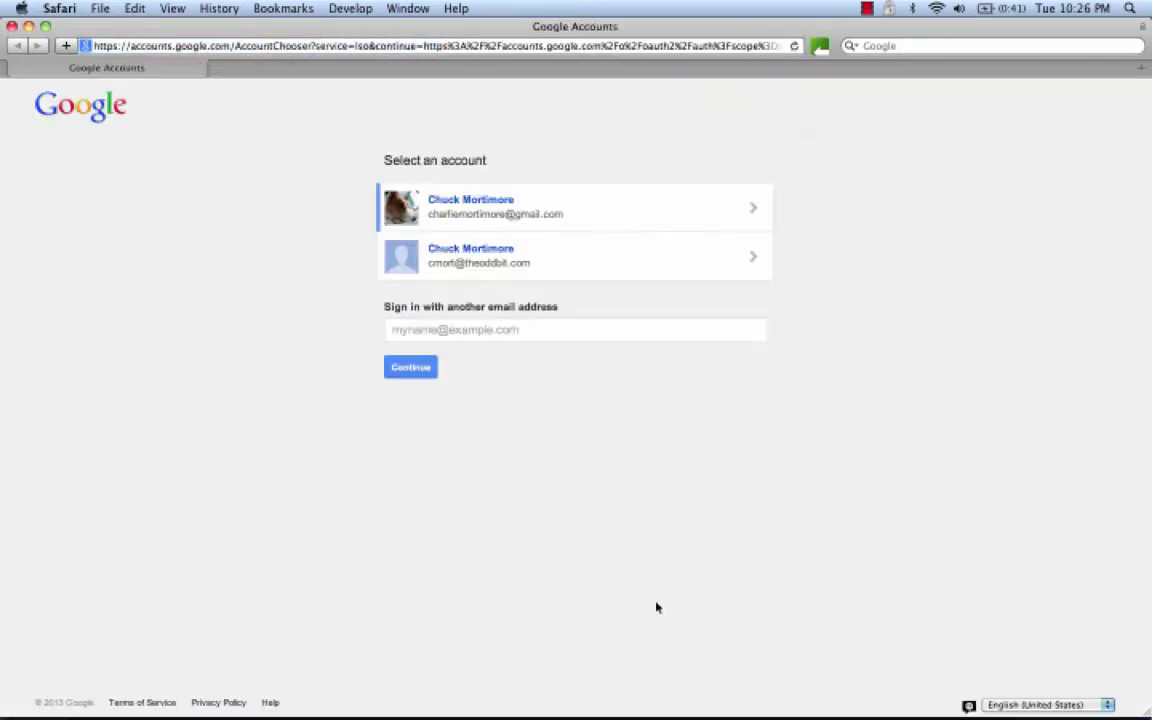
- Choose the first Google account, accept Customer Company's permission request, and examine the returned user XML
left_click(607, 214)
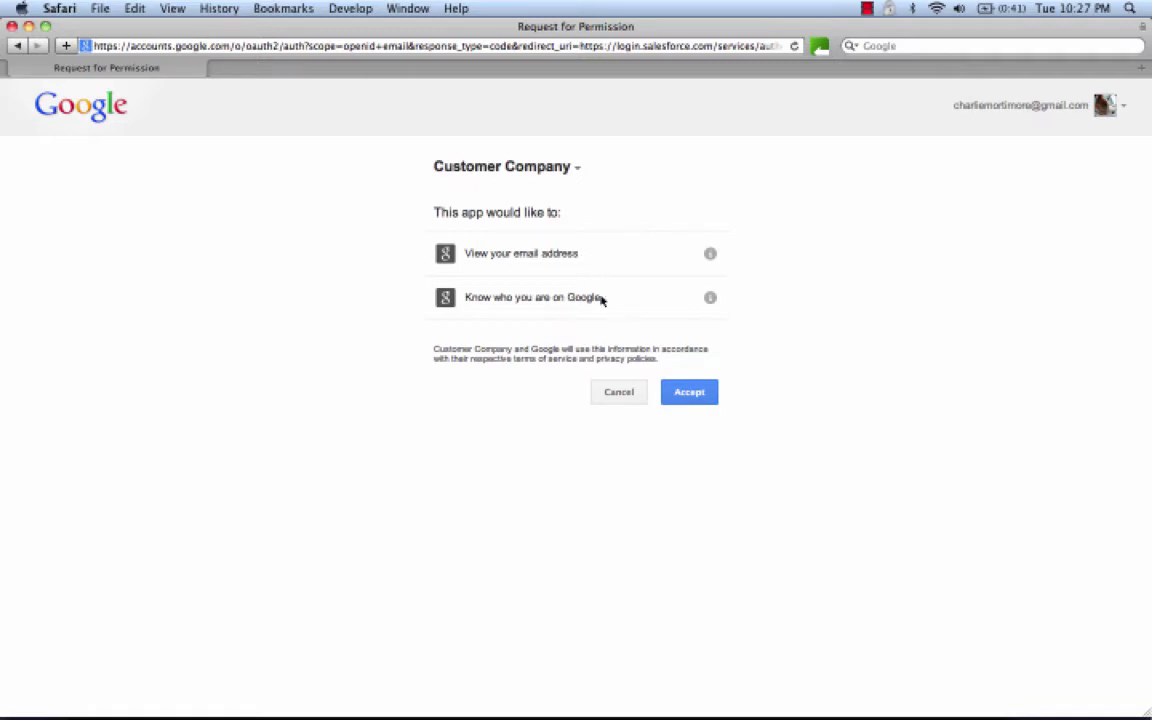
left_click(673, 392)
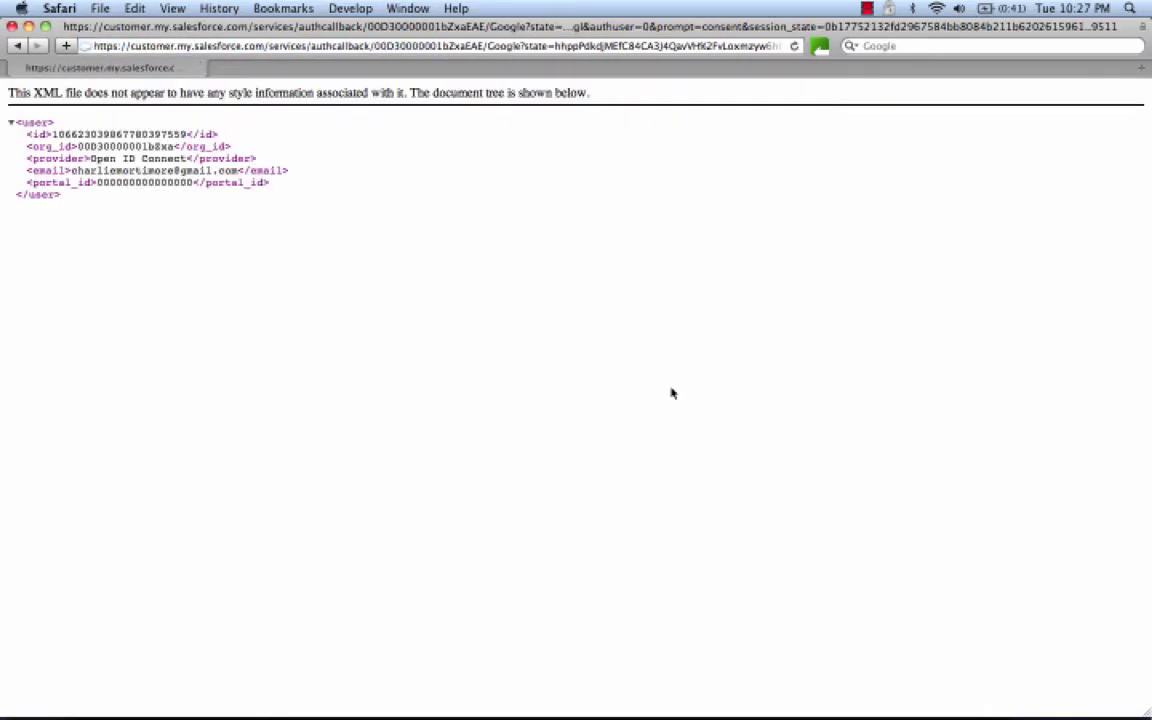
left_click_drag(205, 245, 3, 123)
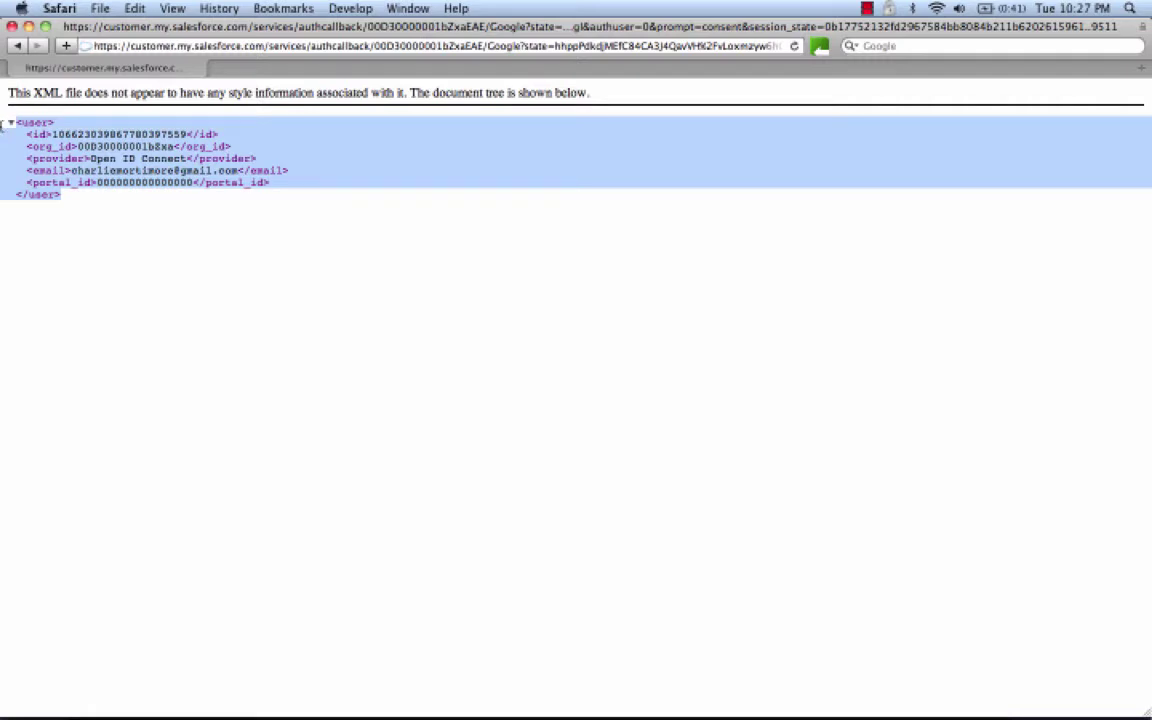
left_click(187, 271)
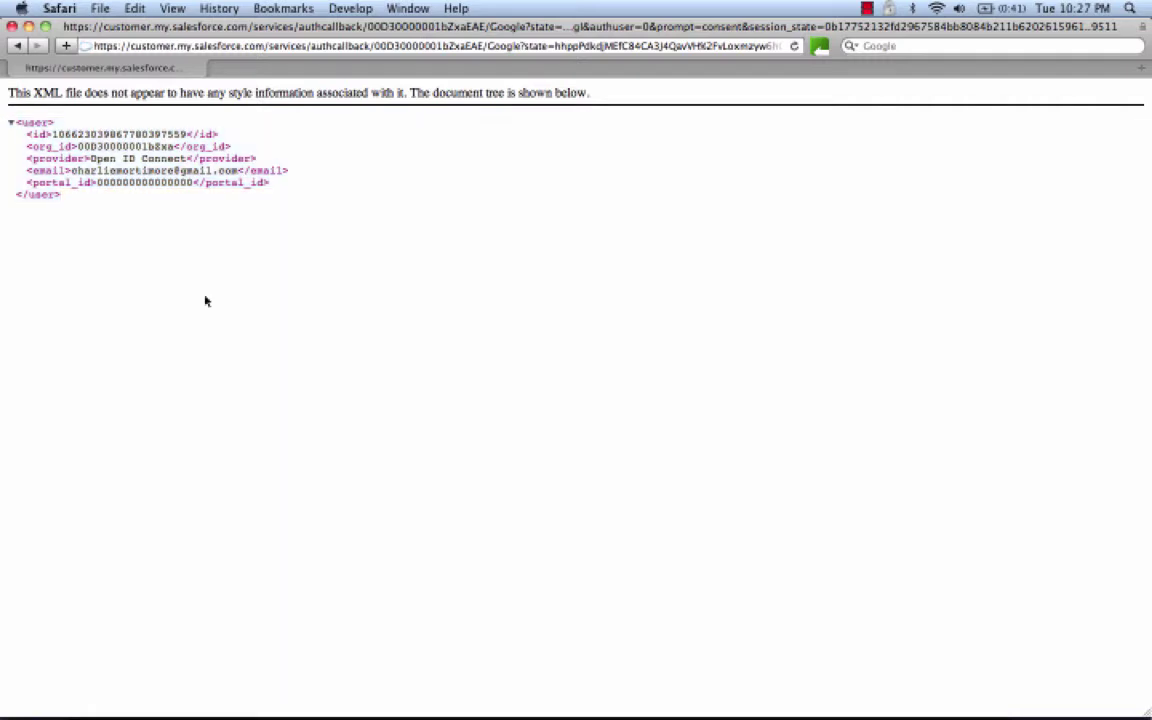
- Switch back to Chrome and open the Google provider's registration handler class for editing
key("super+Tab")
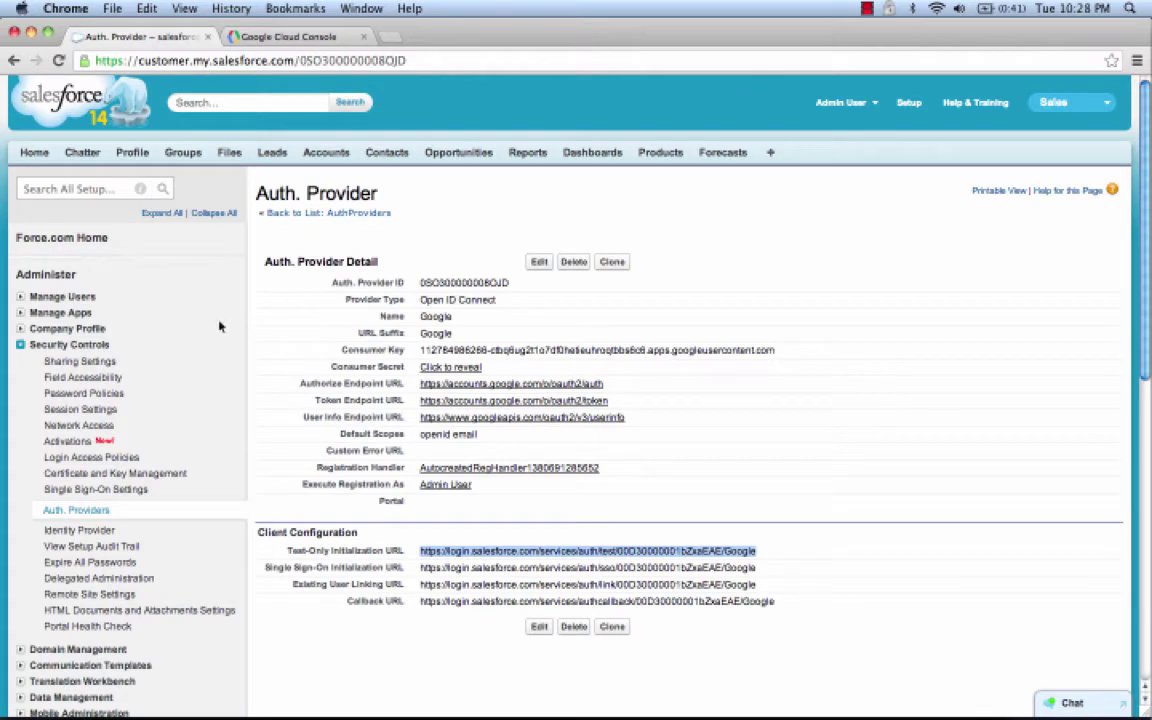
left_click(572, 469)
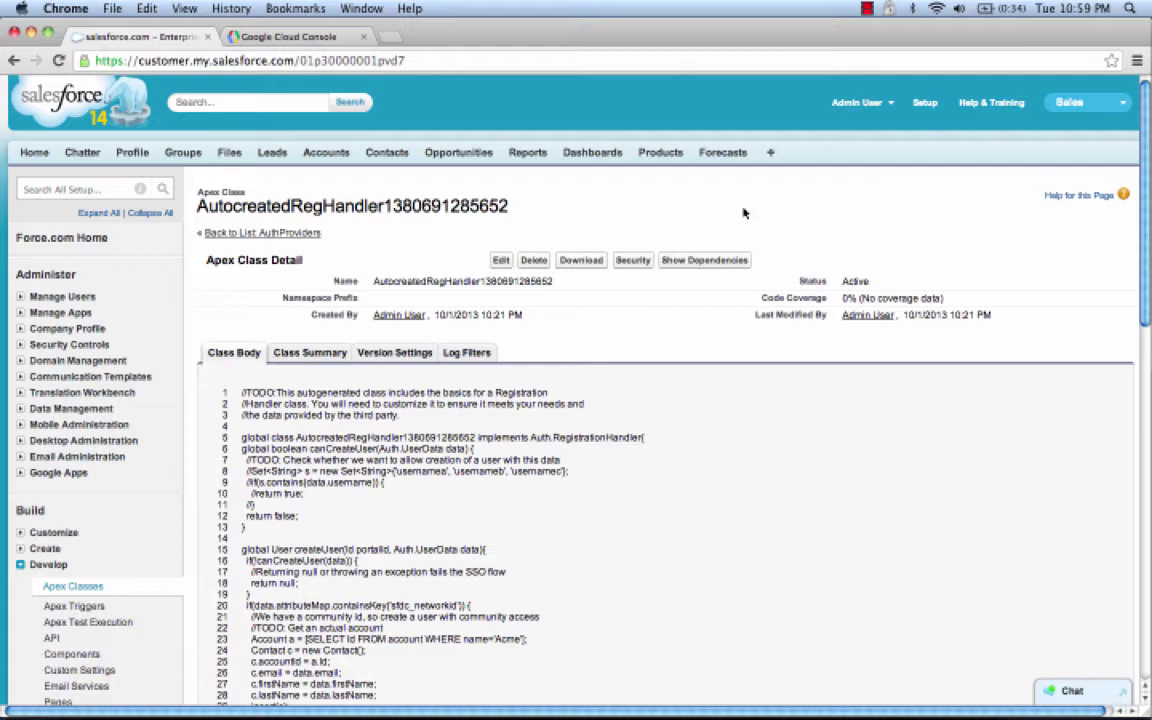
left_click(501, 260)
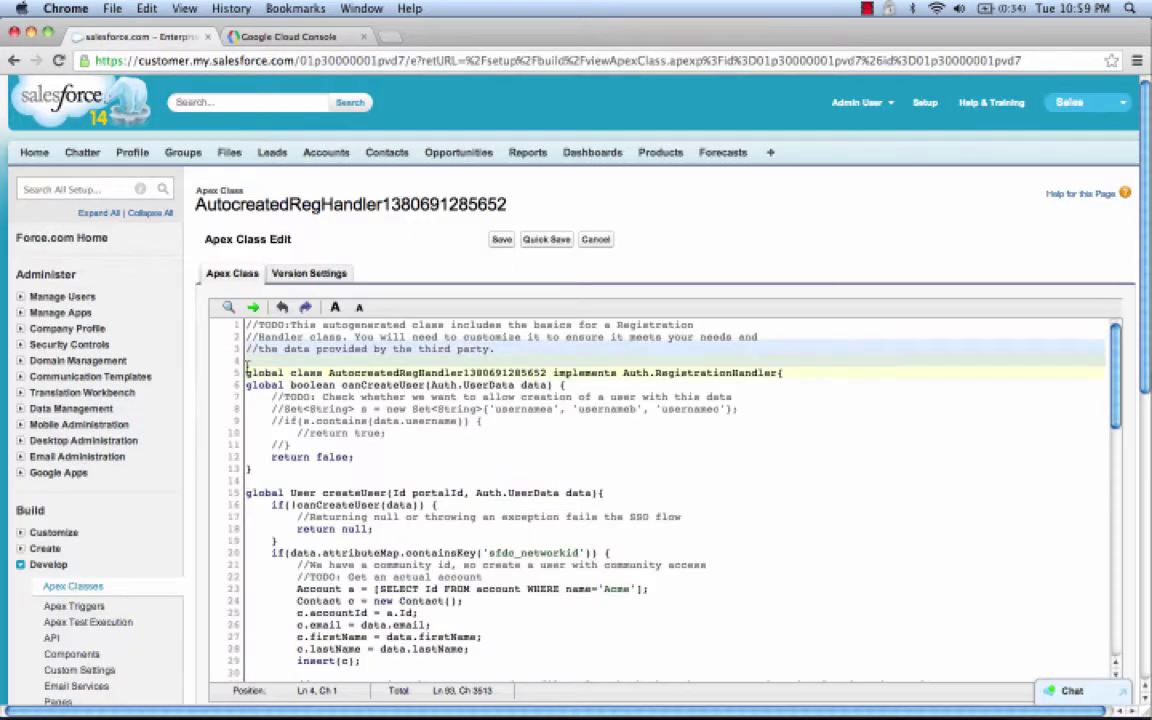
- Delete the opening TODO comment and the whole canCreateUser method from the registration handler class
key("Delete")
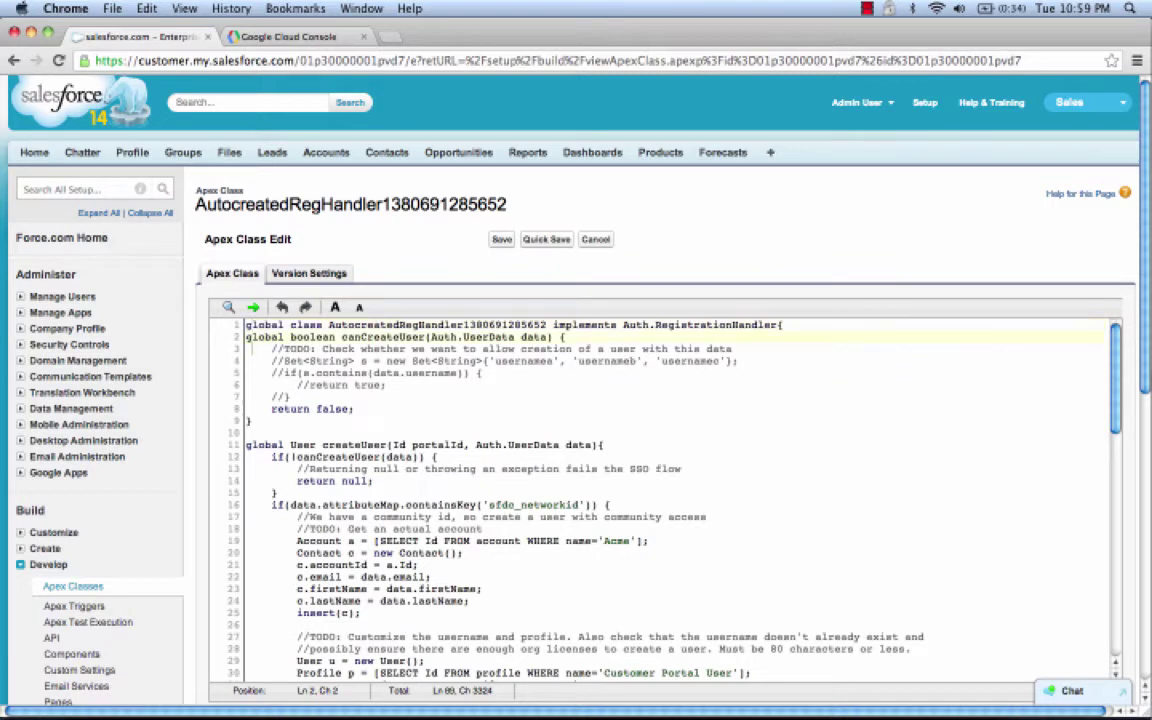
left_click(253, 349)
left_click_drag(246, 337, 253, 421)
key("Delete")
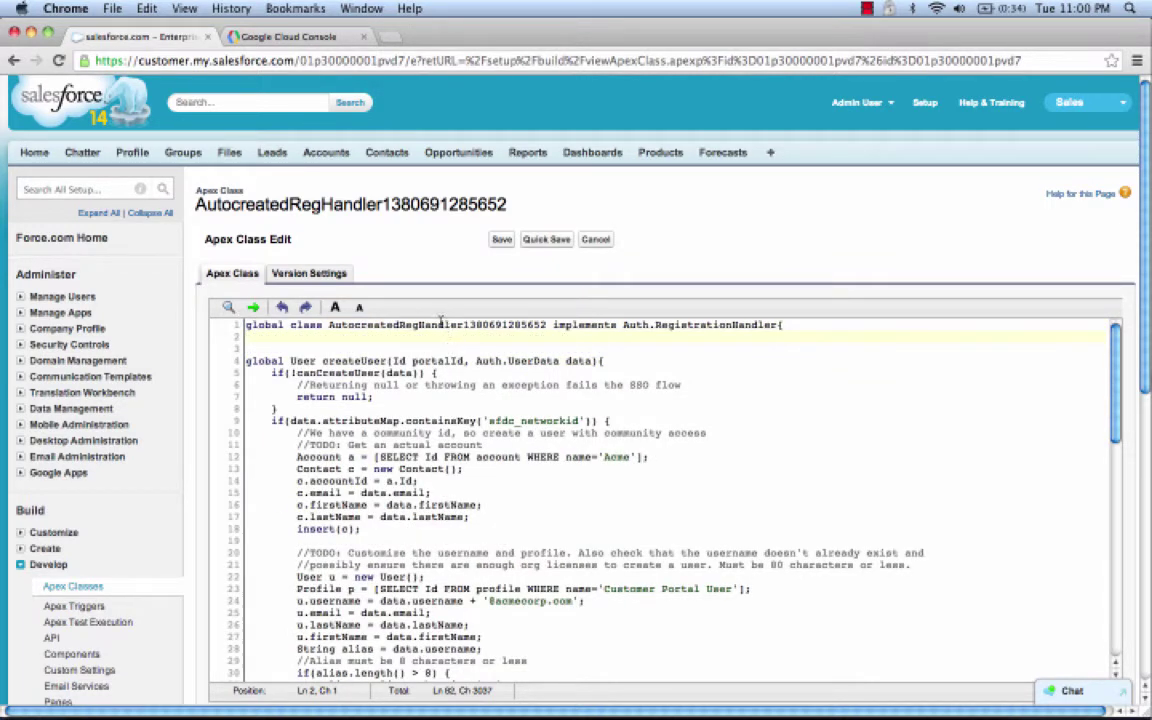
- Rename the Apex class in its declaration to SocialRegistrationHandler
double_click(438, 325)
type("Social")
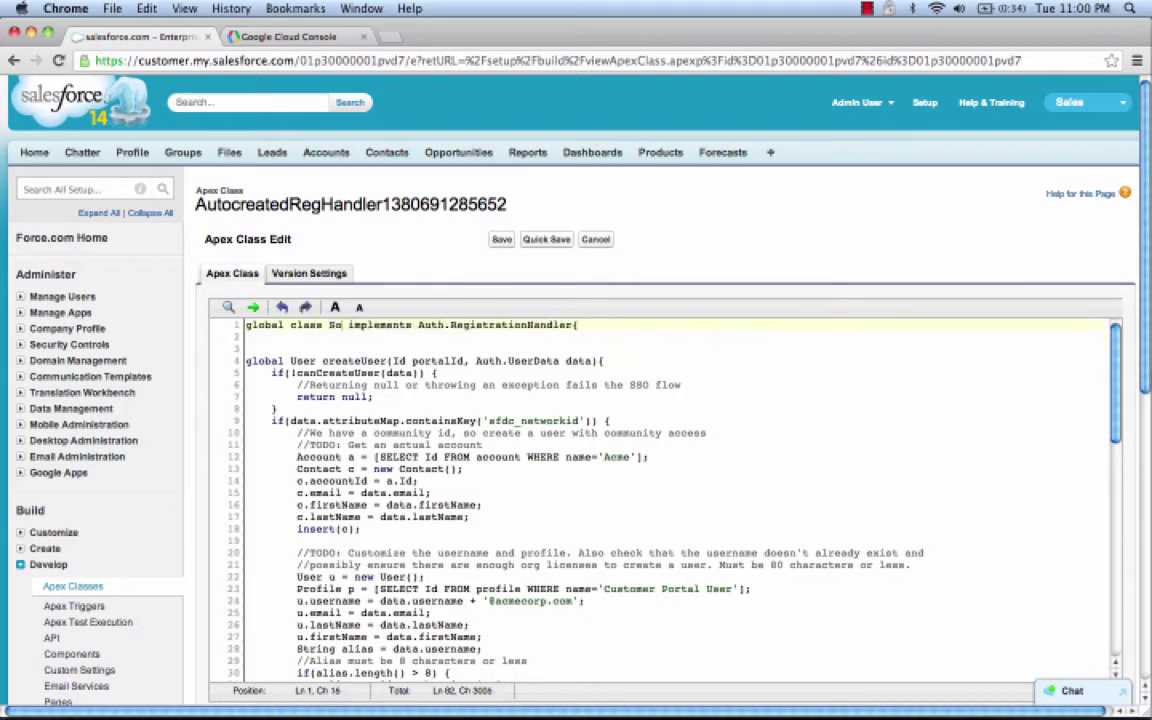
type("RegistrationHa")
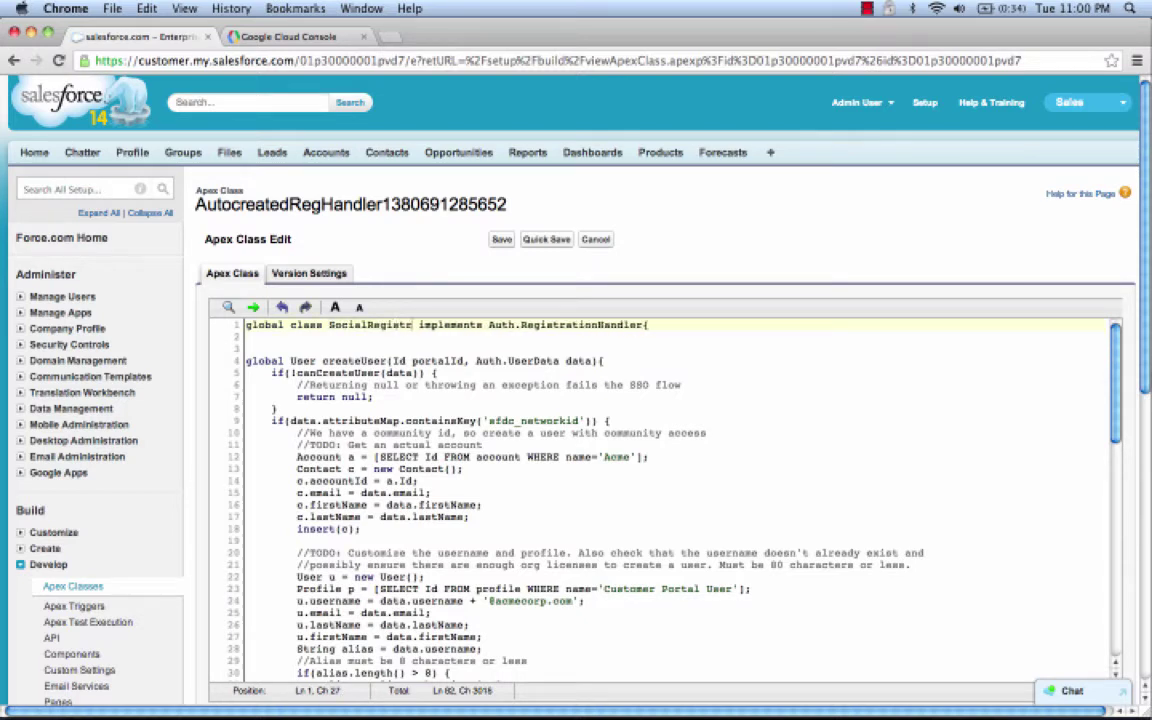
type("ndler")
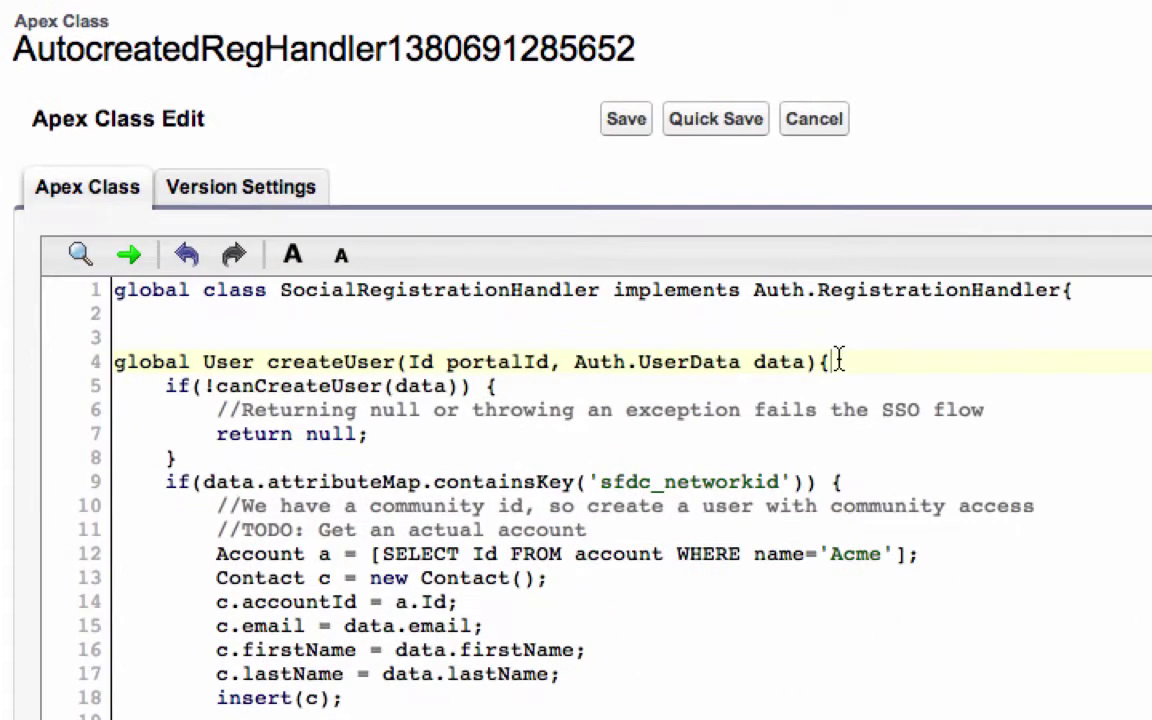
- Review the handler code and remove the canCreateUser check with its "return null" block from the createUser method
left_click(608, 361)
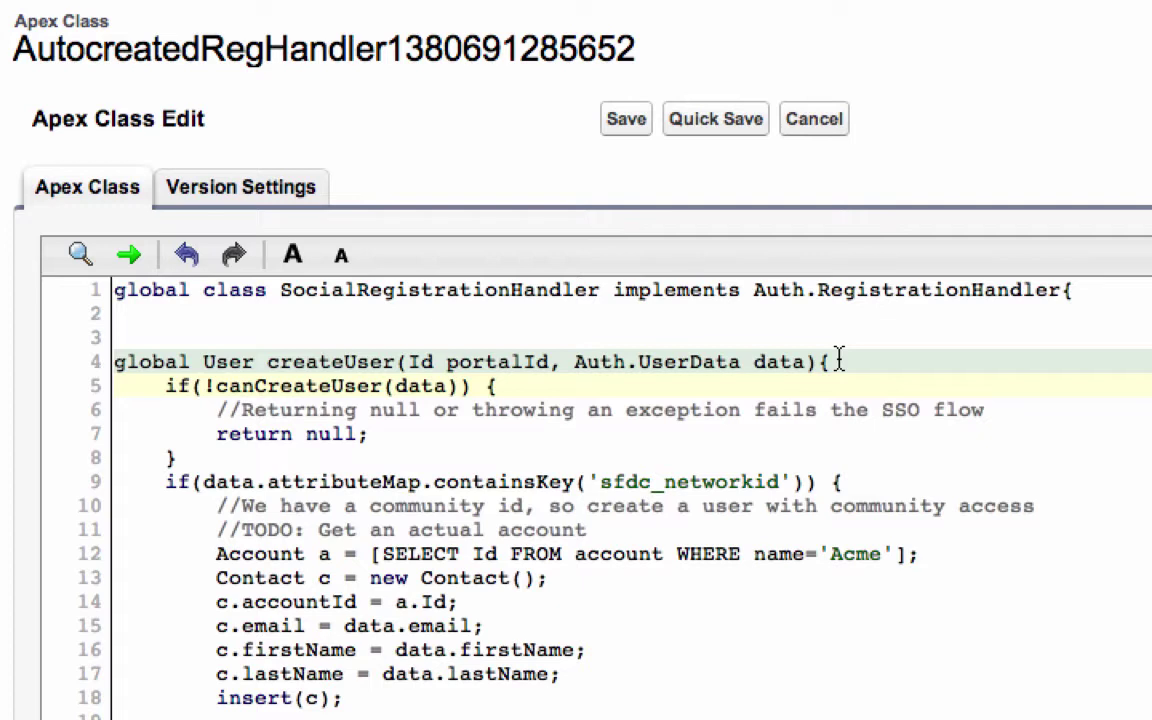
scroll(838, 360, "down", 17)
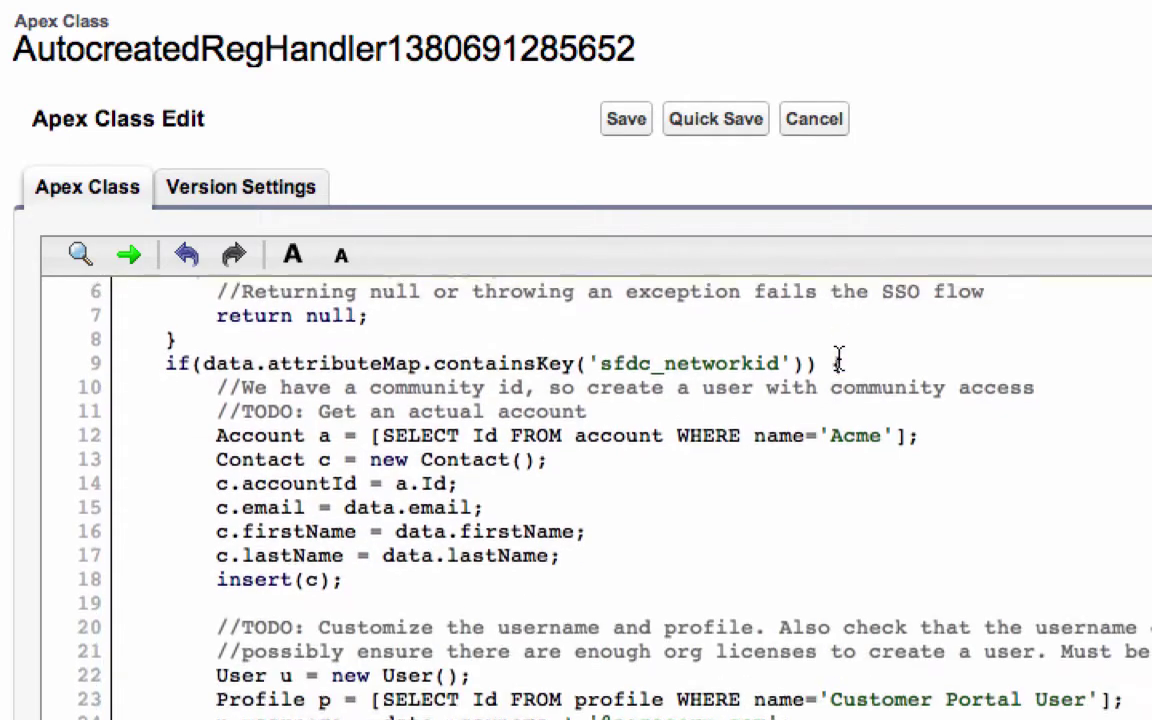
scroll(838, 360, "down", 3)
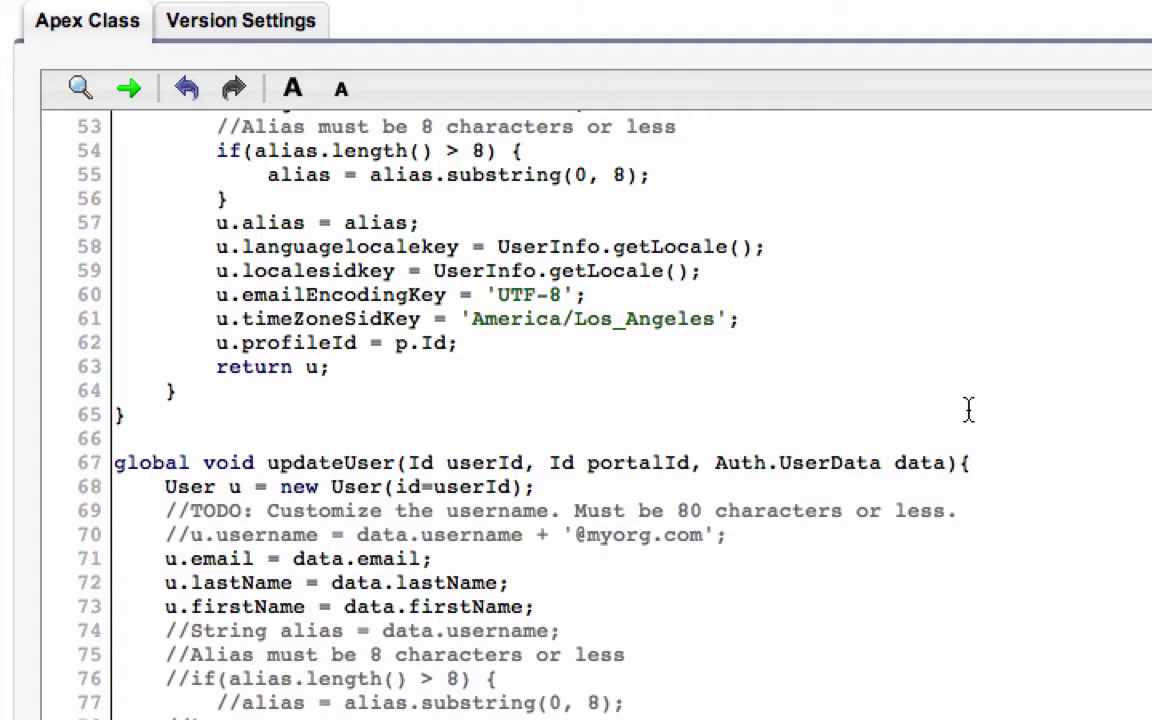
scroll(968, 410, "up", 15)
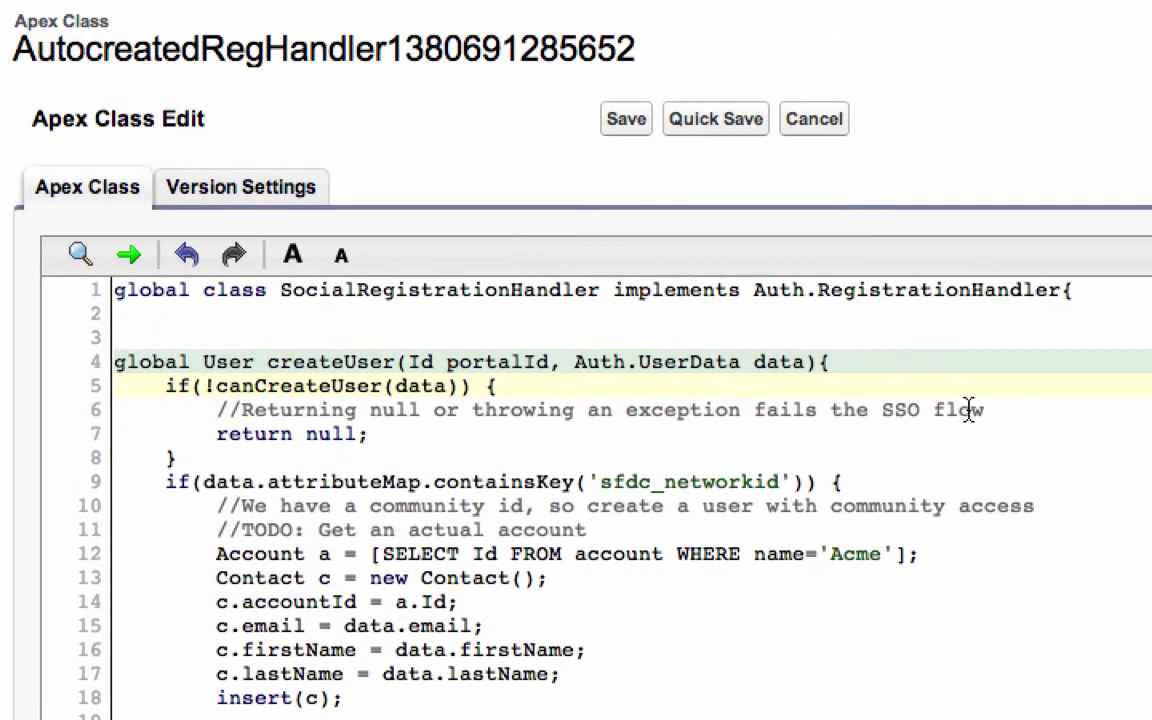
left_click(888, 434)
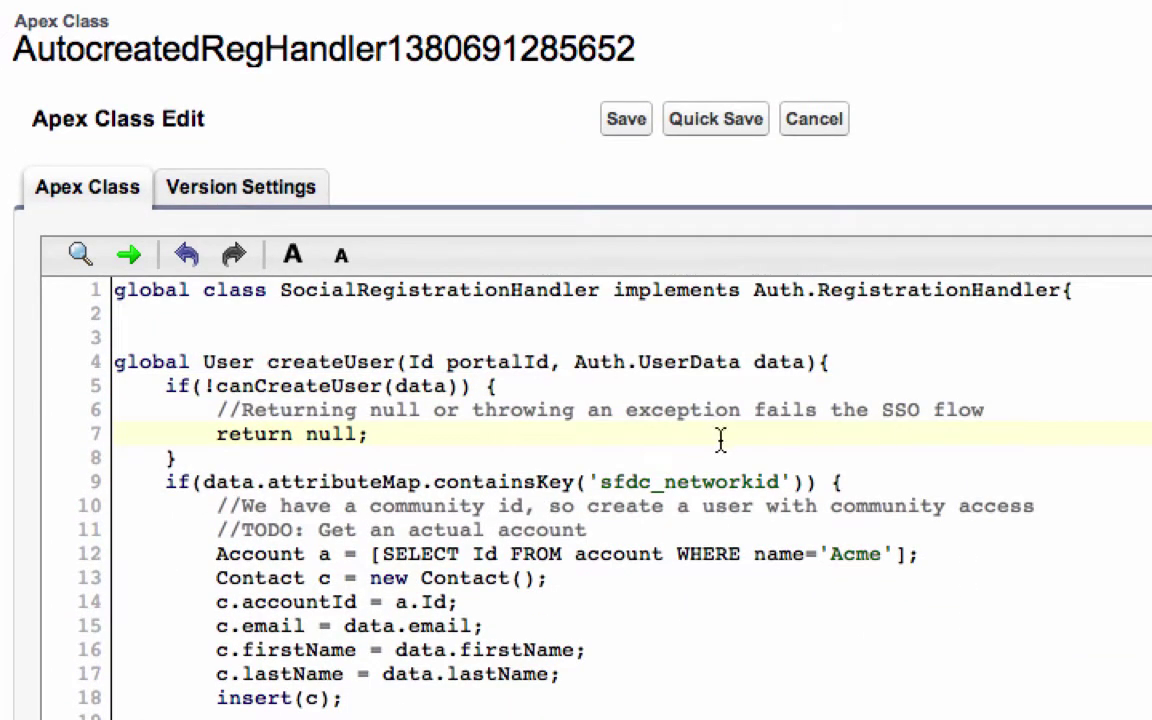
left_click_drag(351, 459, 44, 386)
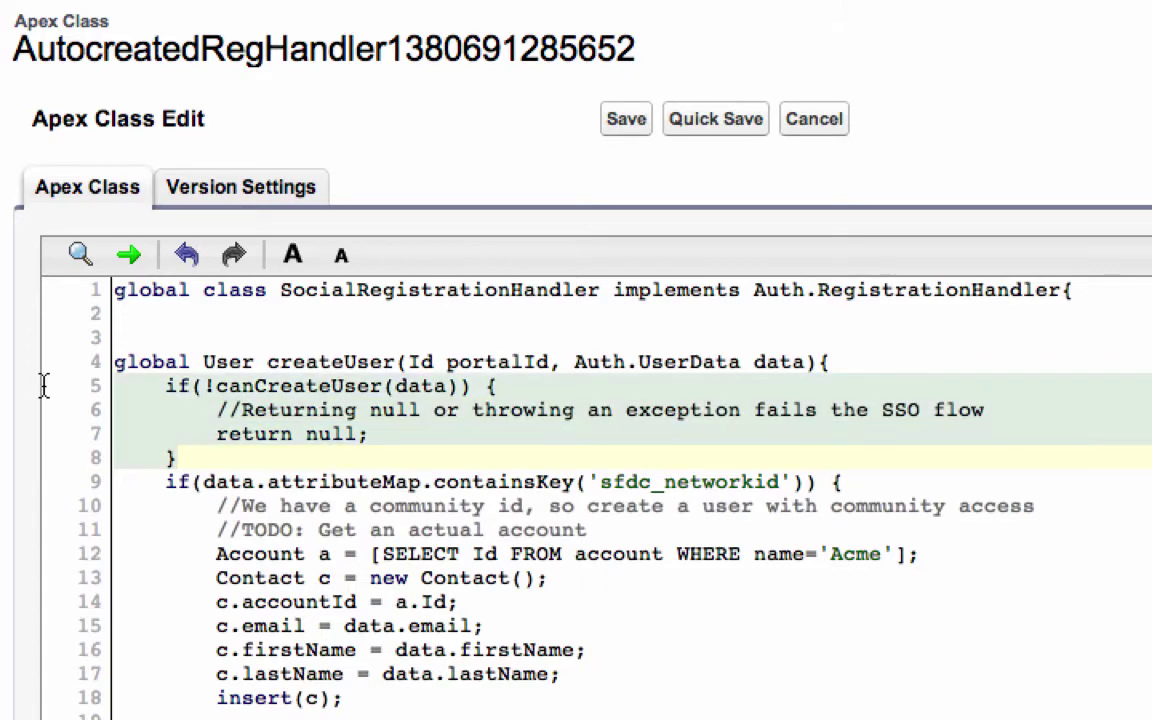
key("BackSpace")
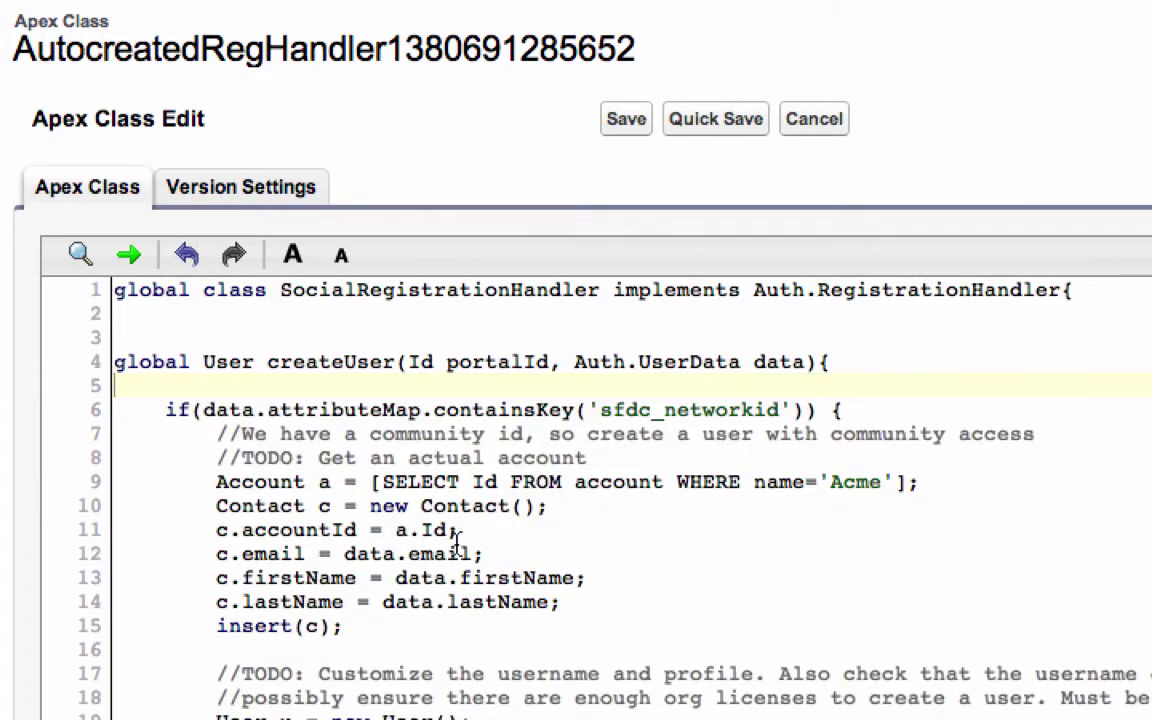
- Change the account name in createUser's account query to Customers
scroll(987, 355, "down", 2)
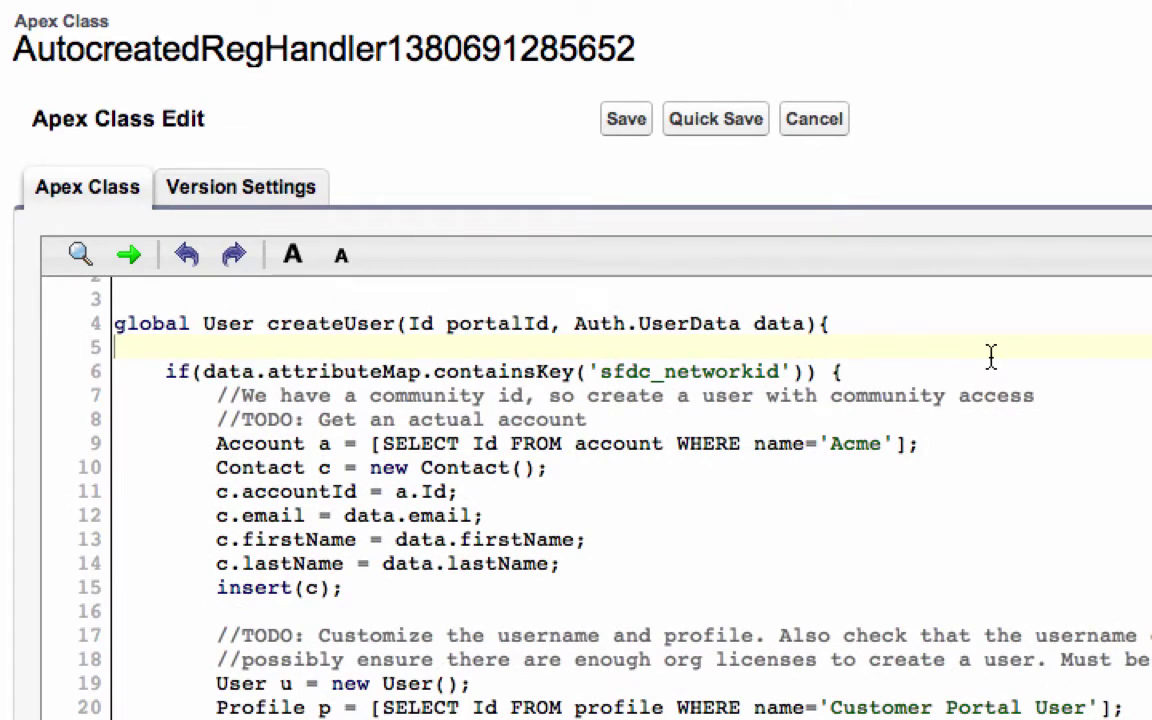
scroll(990, 357, "down", 8)
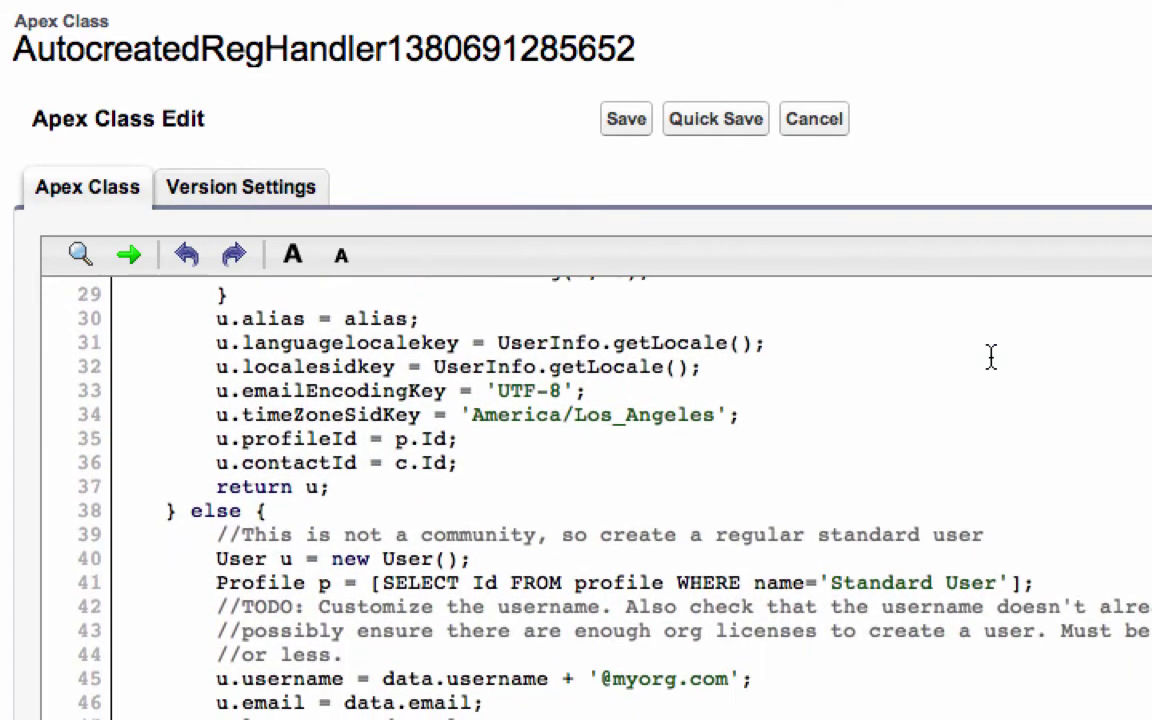
scroll(865, 563, "up", 9)
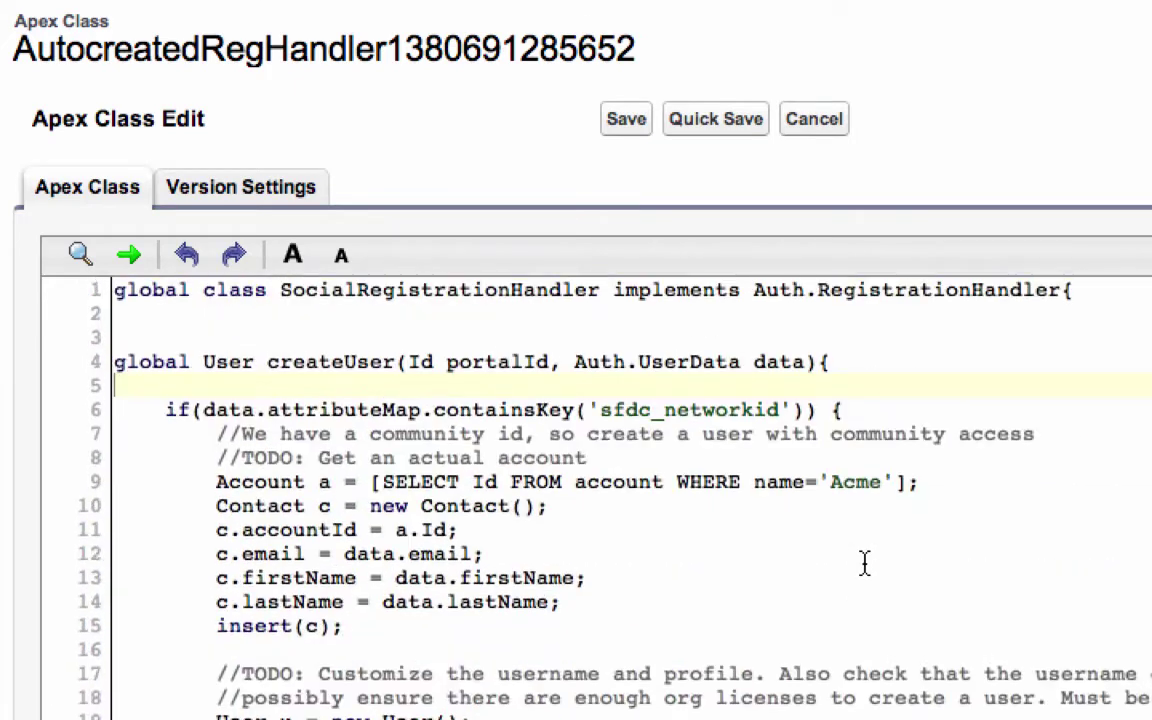
left_click(857, 484)
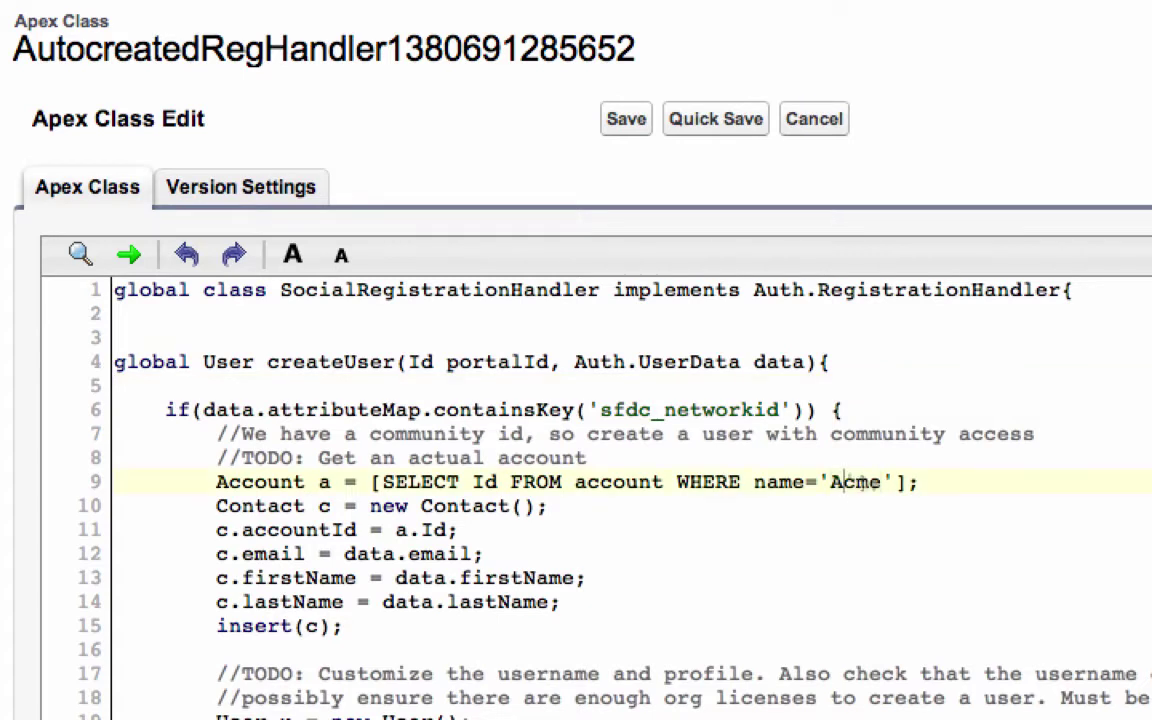
key("Delete")
key("Delete")
key("BackSpace")
key("BackSpace")
type("Customers")
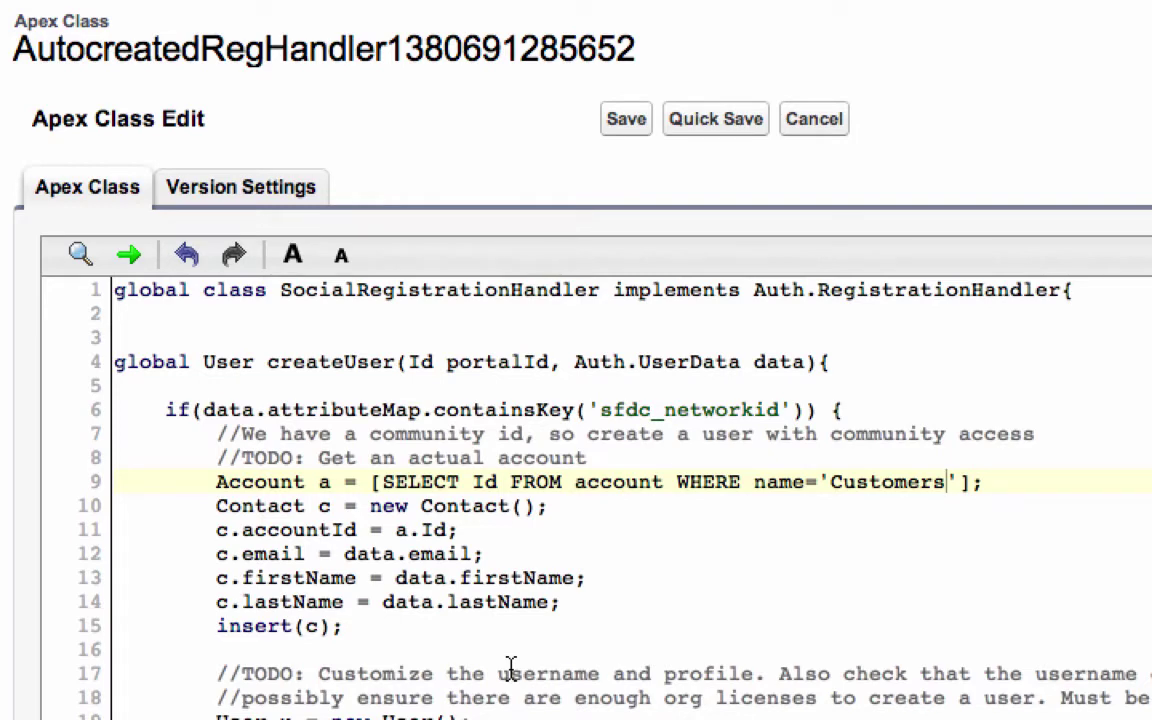
- Open the Profiles list in a separate tab and check the exact name of the Customer Community User profile
scroll(590, 480, "down", 7)
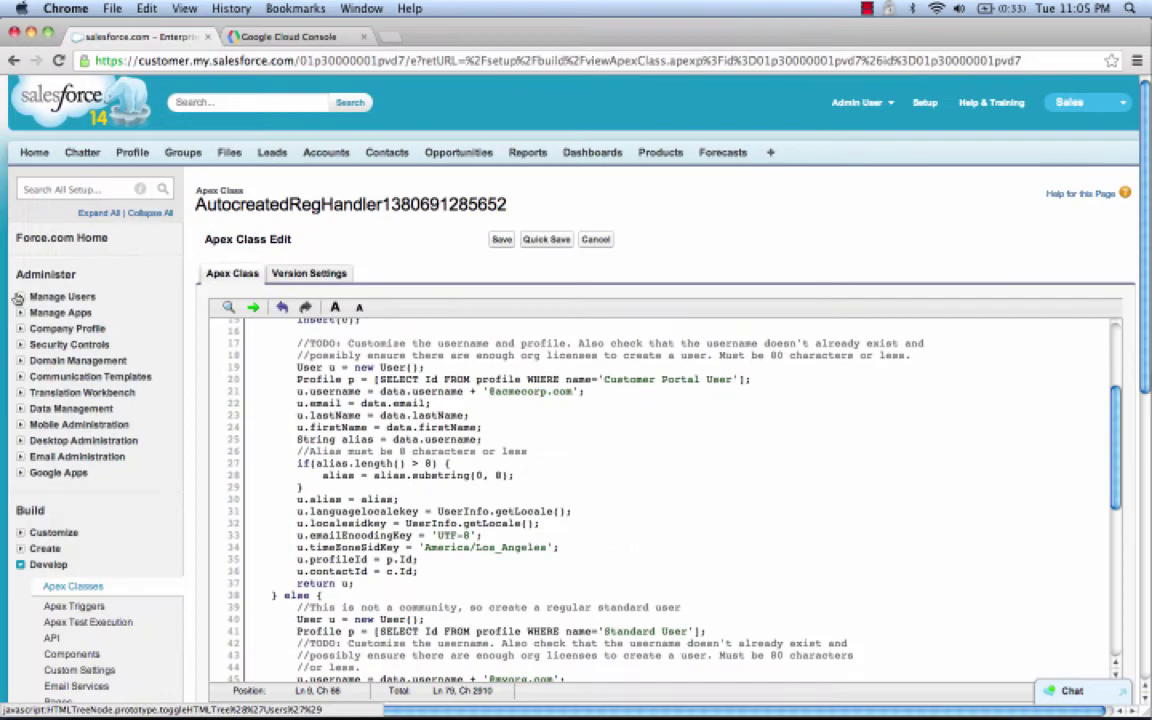
left_click(45, 292)
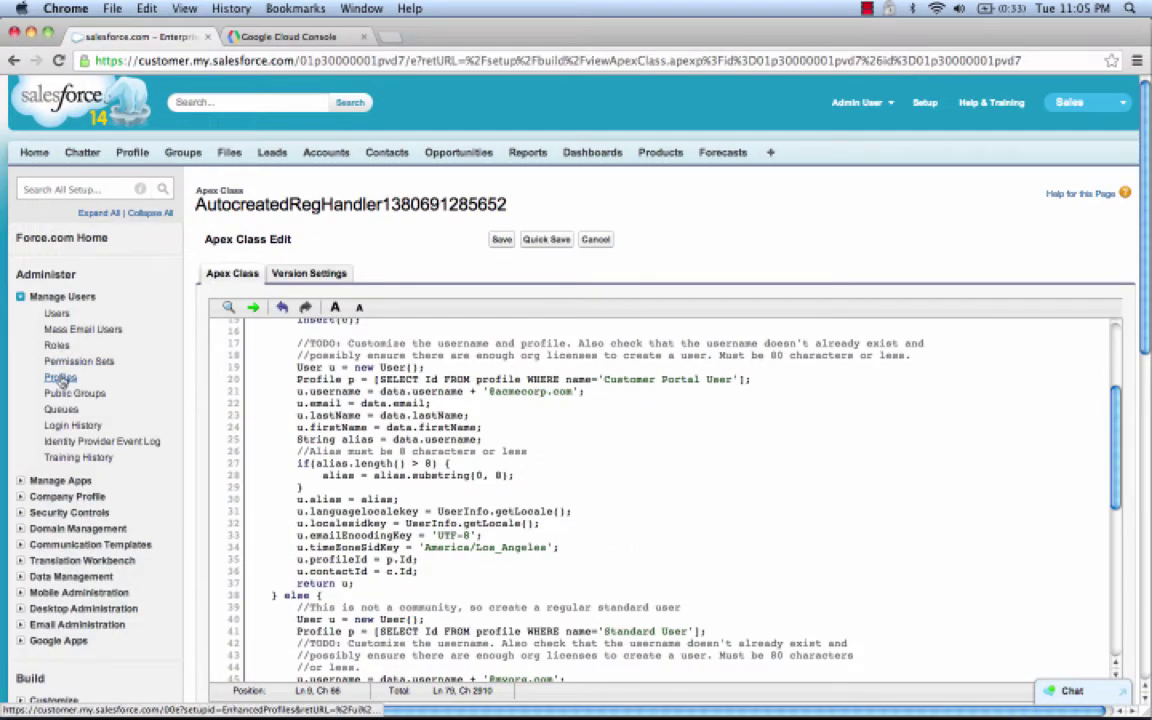
left_click(60, 378, "super")
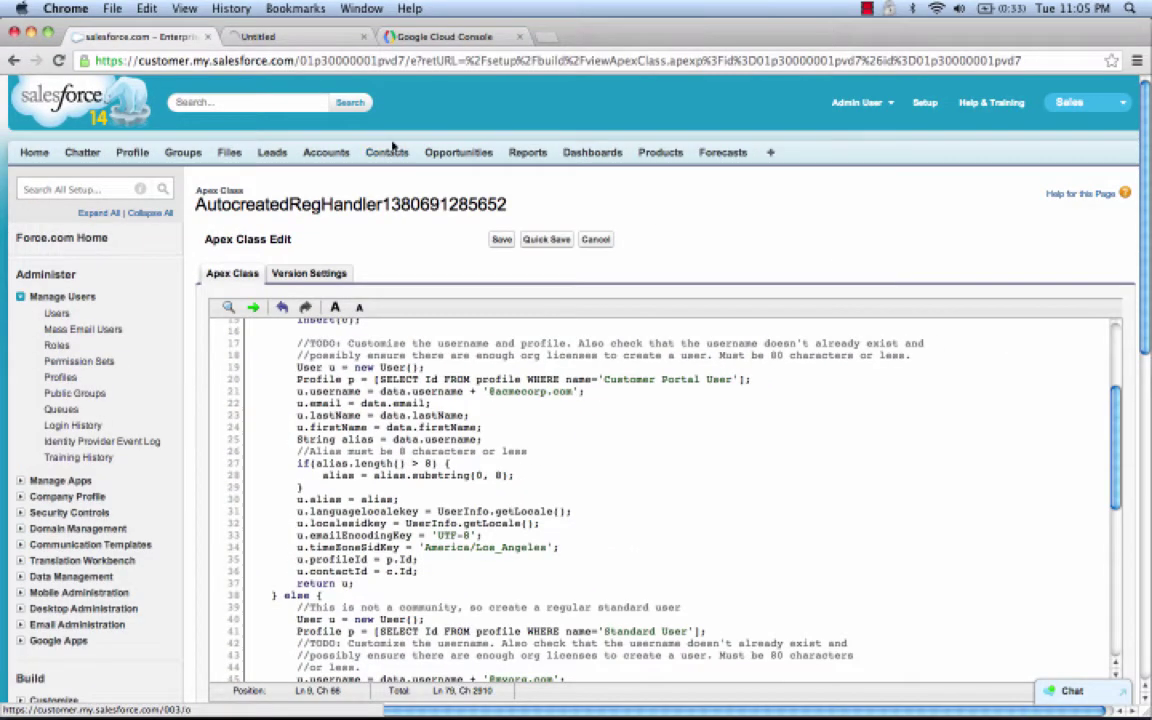
left_click(324, 44)
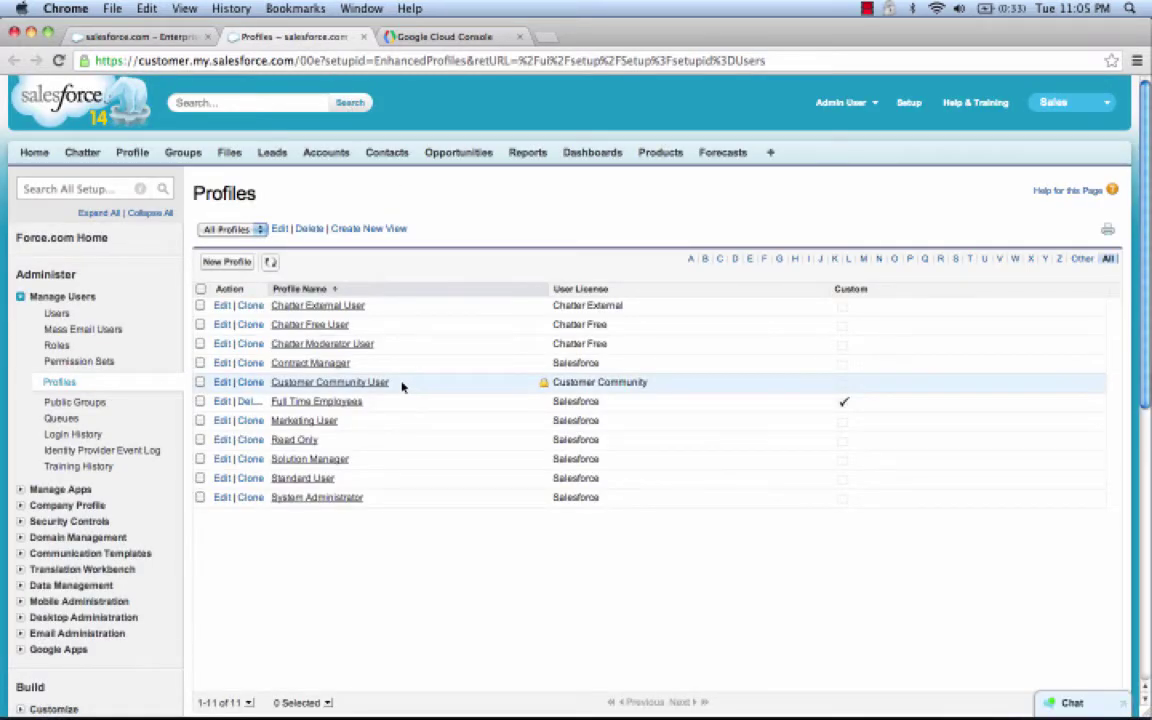
left_click_drag(398, 383, 272, 386)
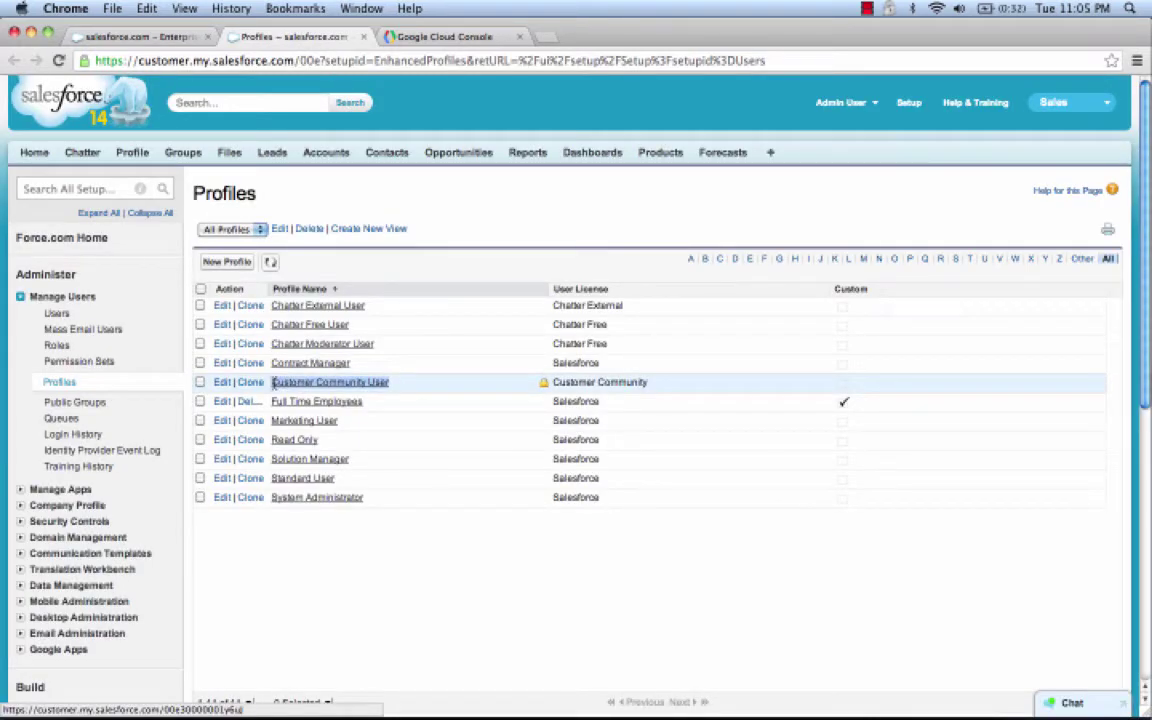
- Return to the handler code and set the community user's profile query to the name Customer Community User
left_click(171, 40)
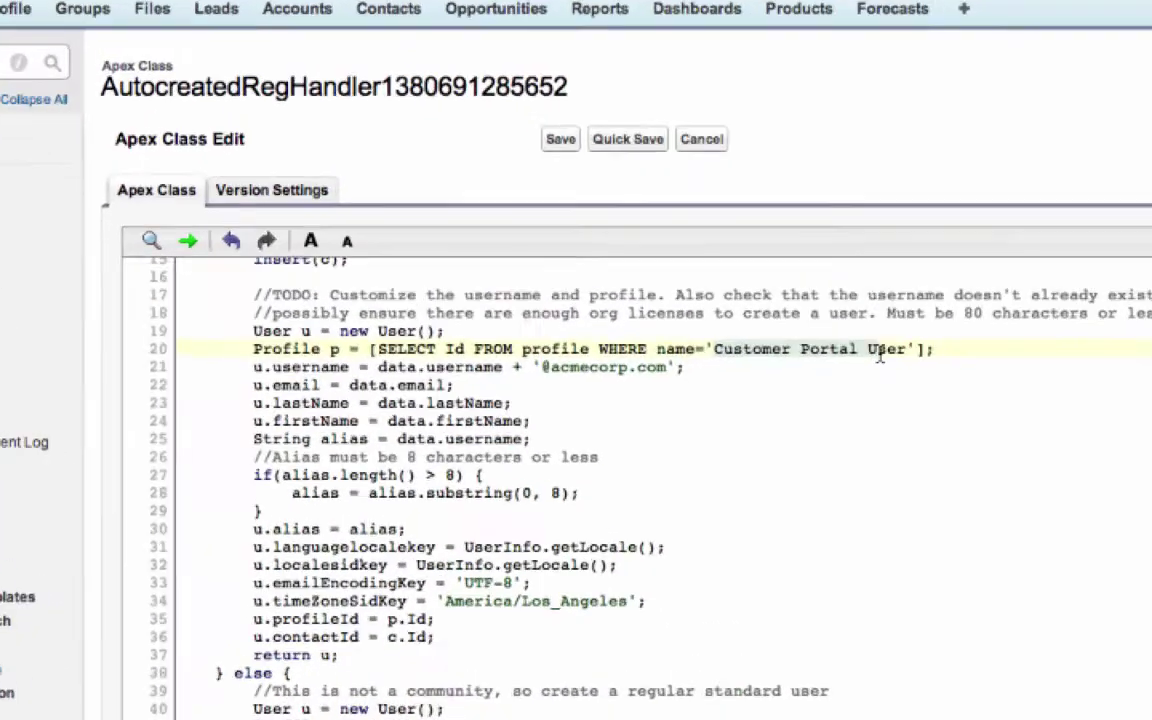
double_click(824, 349)
type("Community")
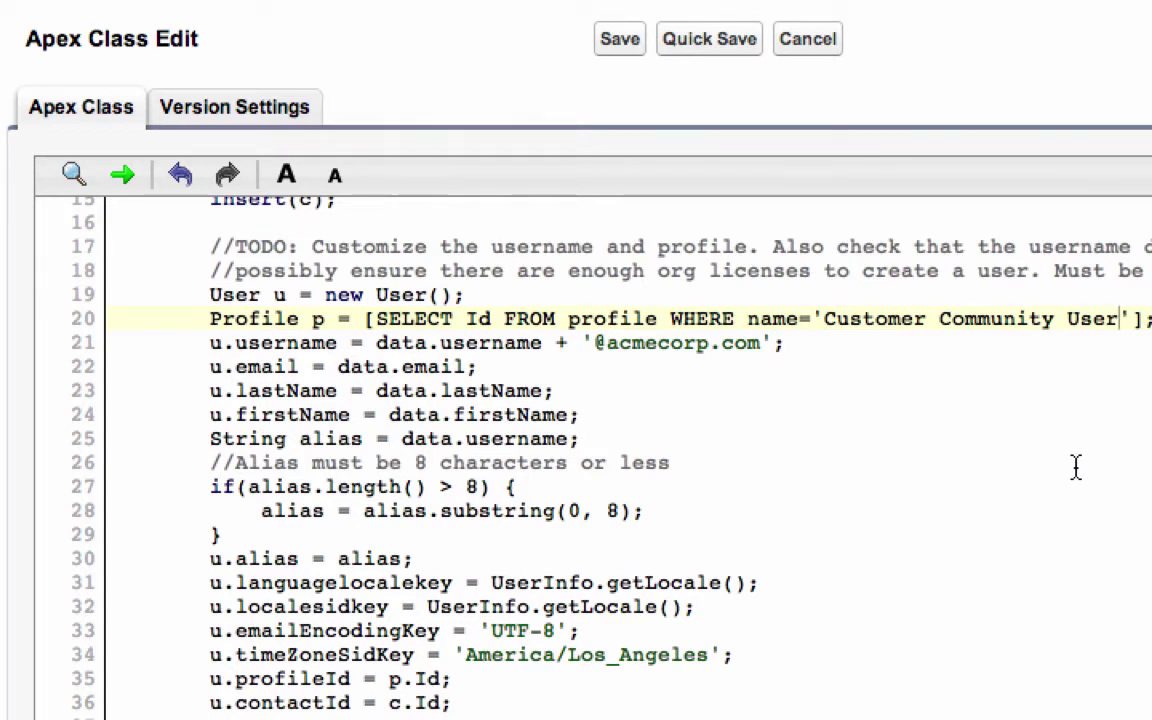
left_click(609, 343)
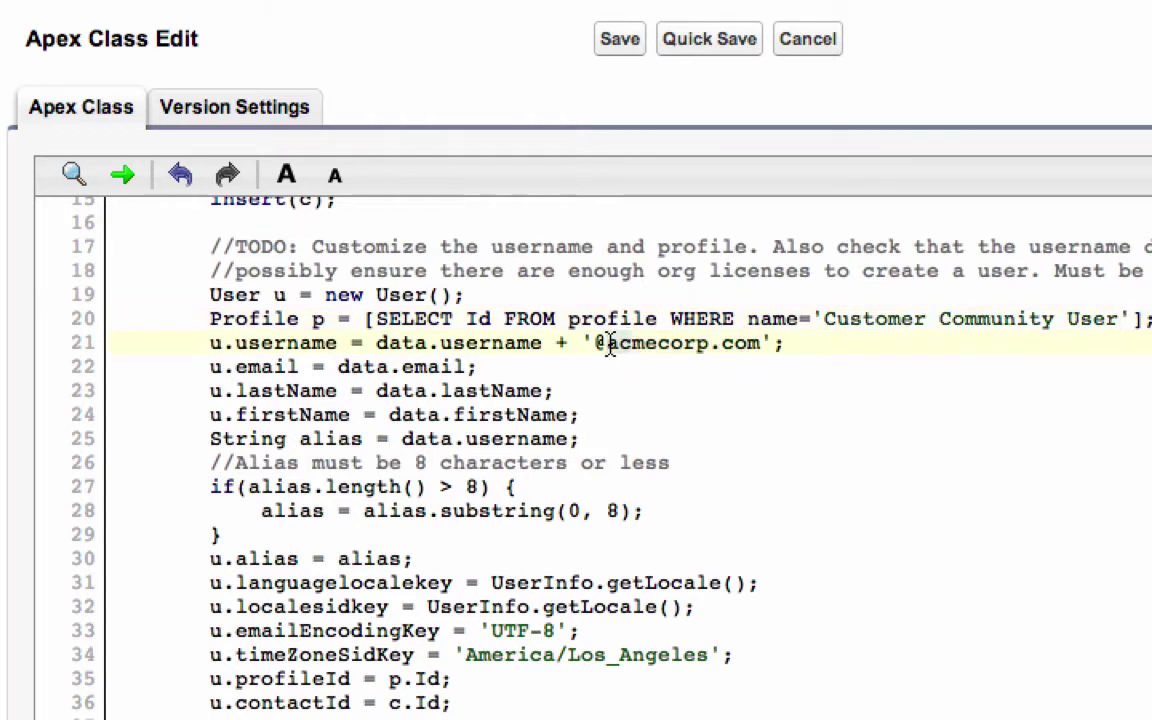
left_click_drag(609, 343, 762, 345)
type("c")
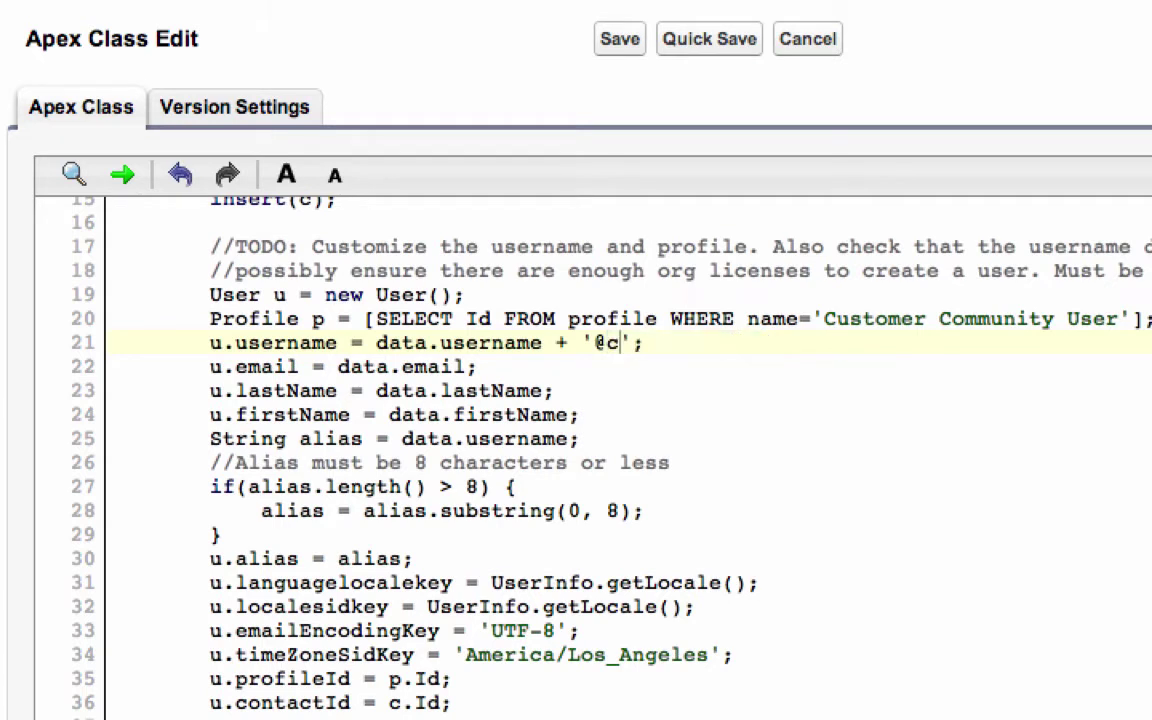
type("ustomer.compn")
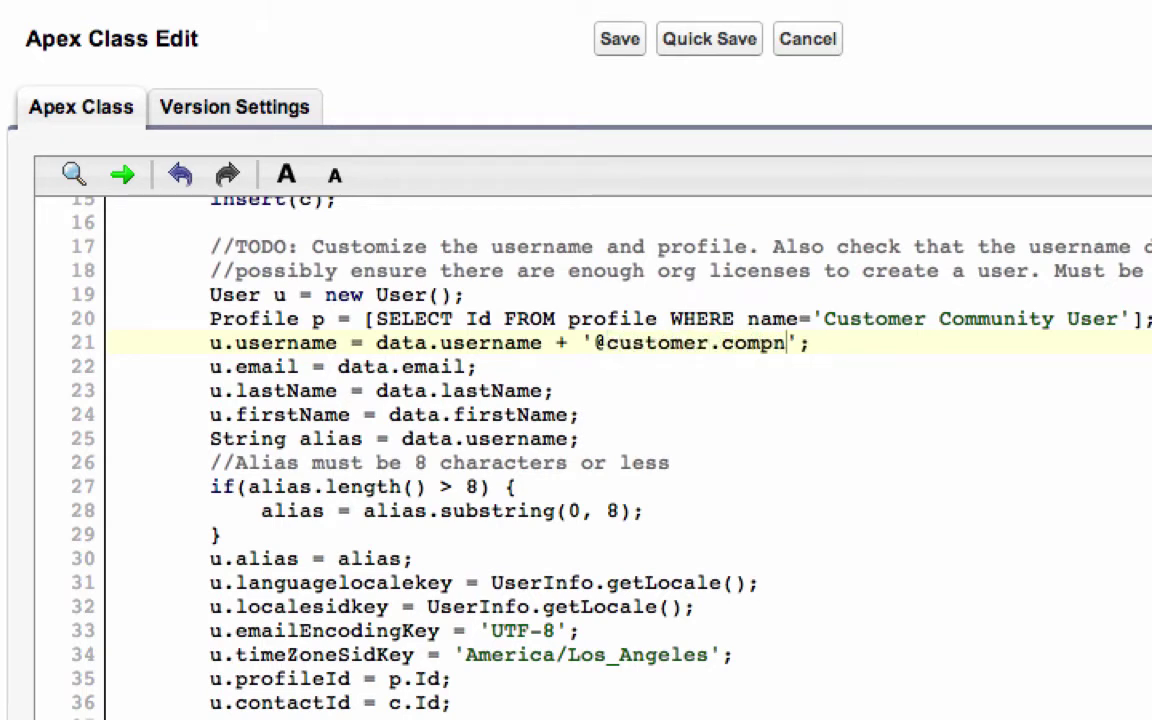
type("a")
key("BackSpace")
key("BackSpace")
type("any")
left_click(857, 368)
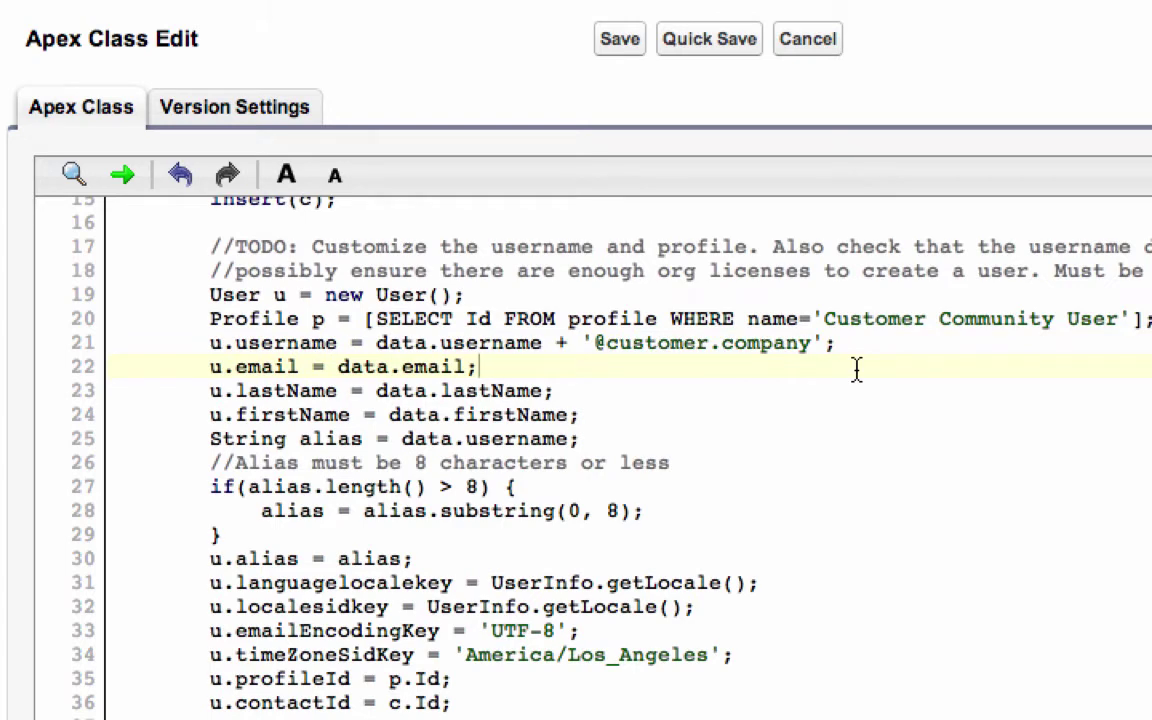
- Delete the else branch of createUser that creates a regular standard user, keeping the closing braces
scroll(857, 370, "down", 3)
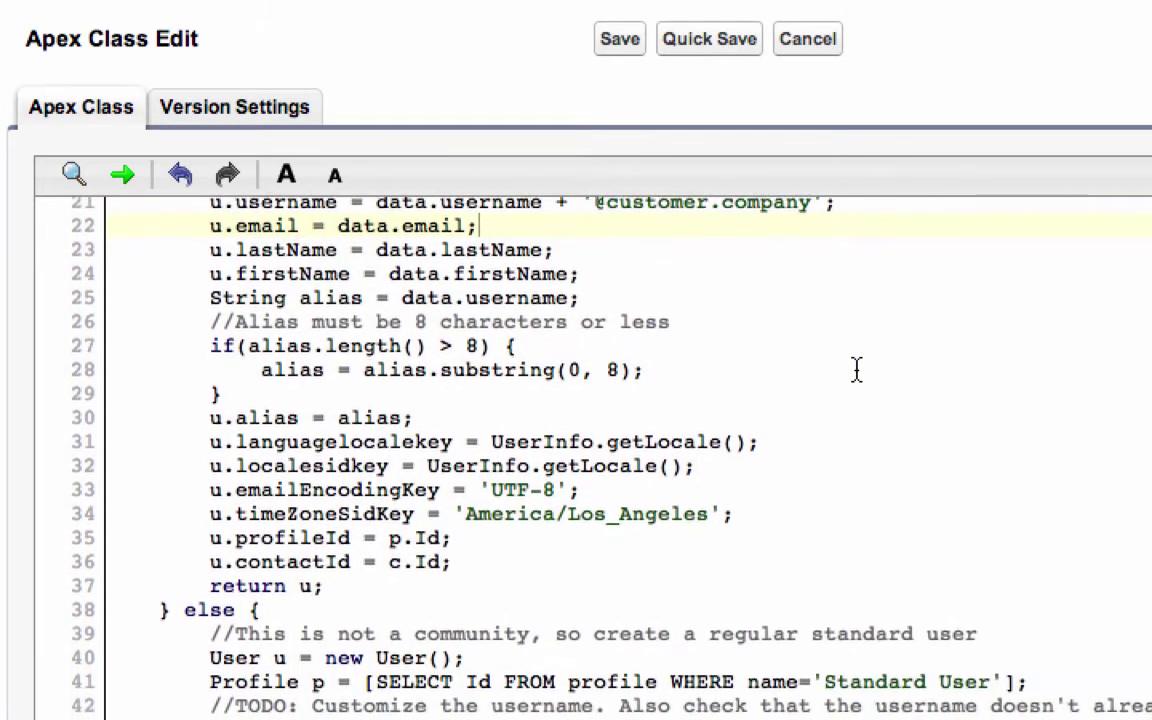
scroll(857, 370, "down", 2)
scroll(857, 370, "down", 4)
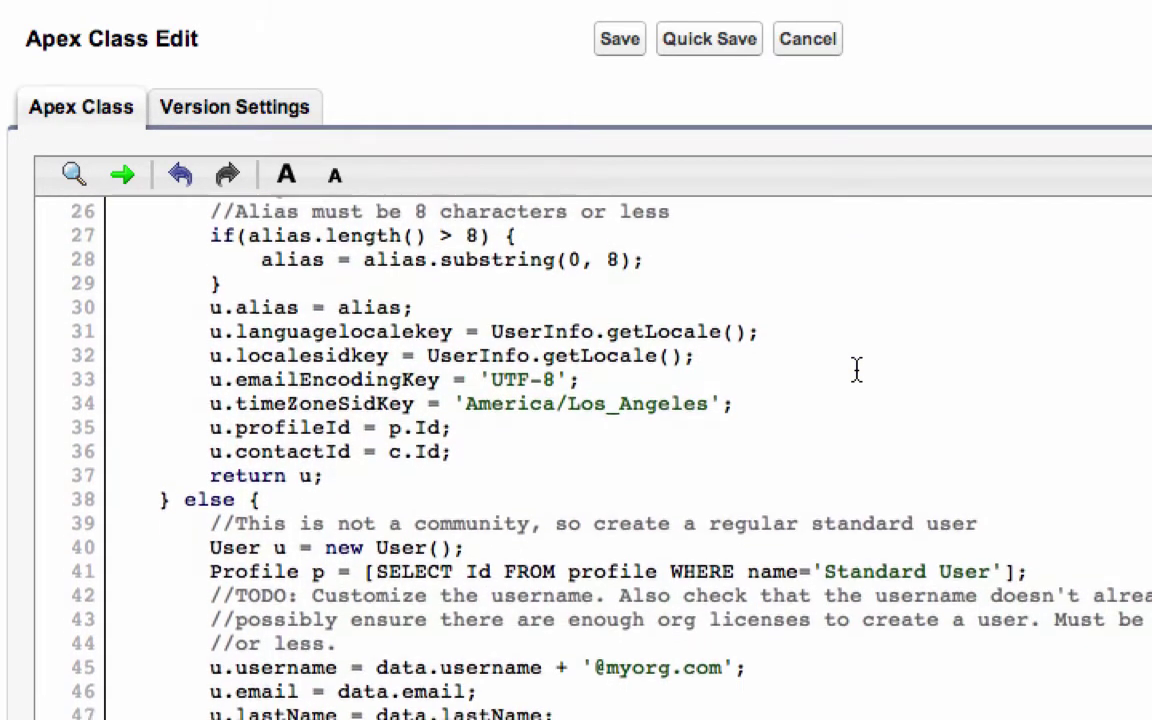
scroll(857, 370, "down", 2)
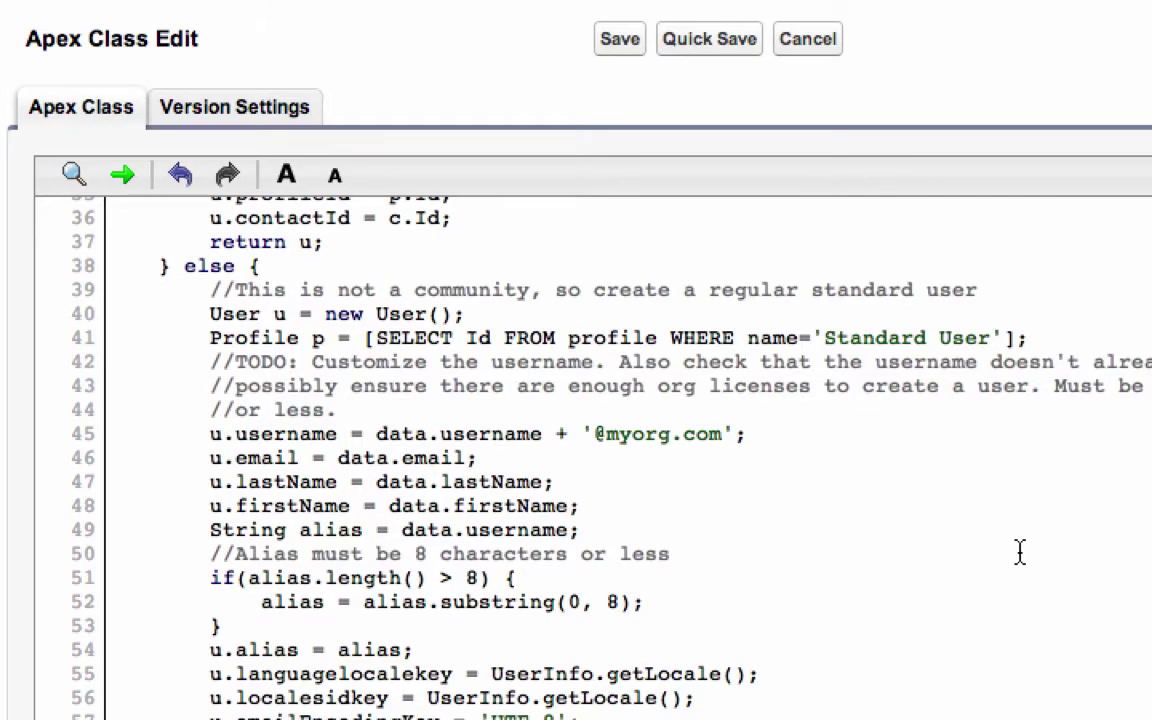
left_click_drag(184, 266, 384, 642)
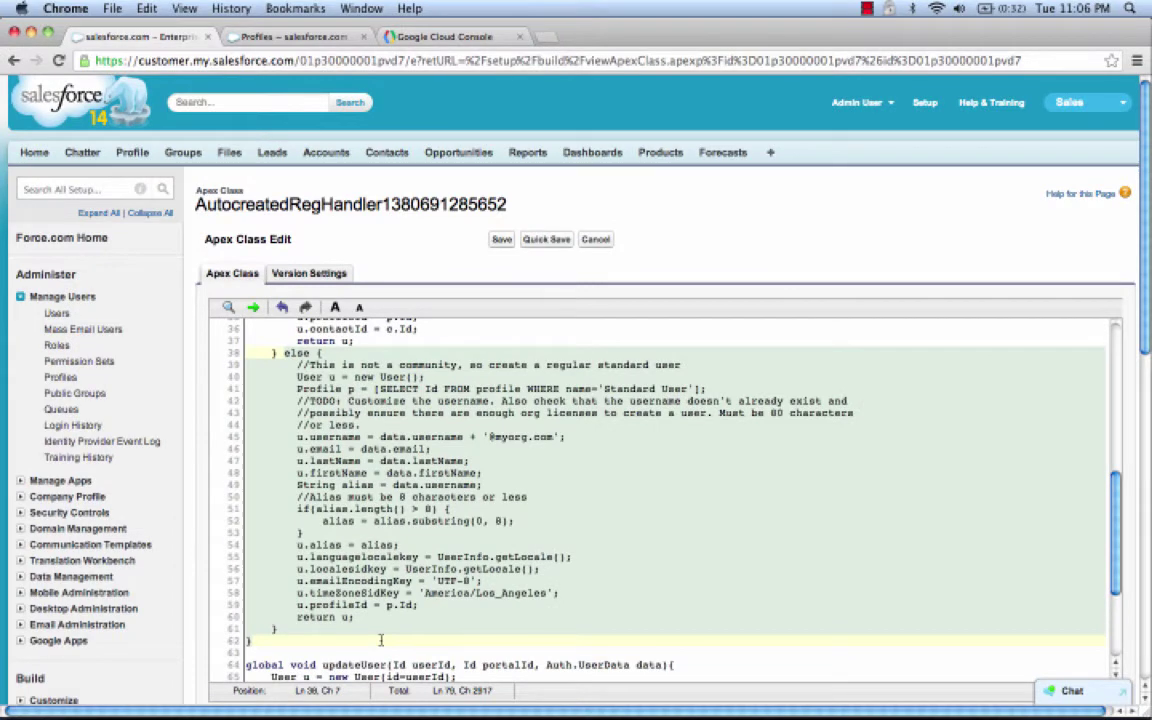
key("BackSpace")
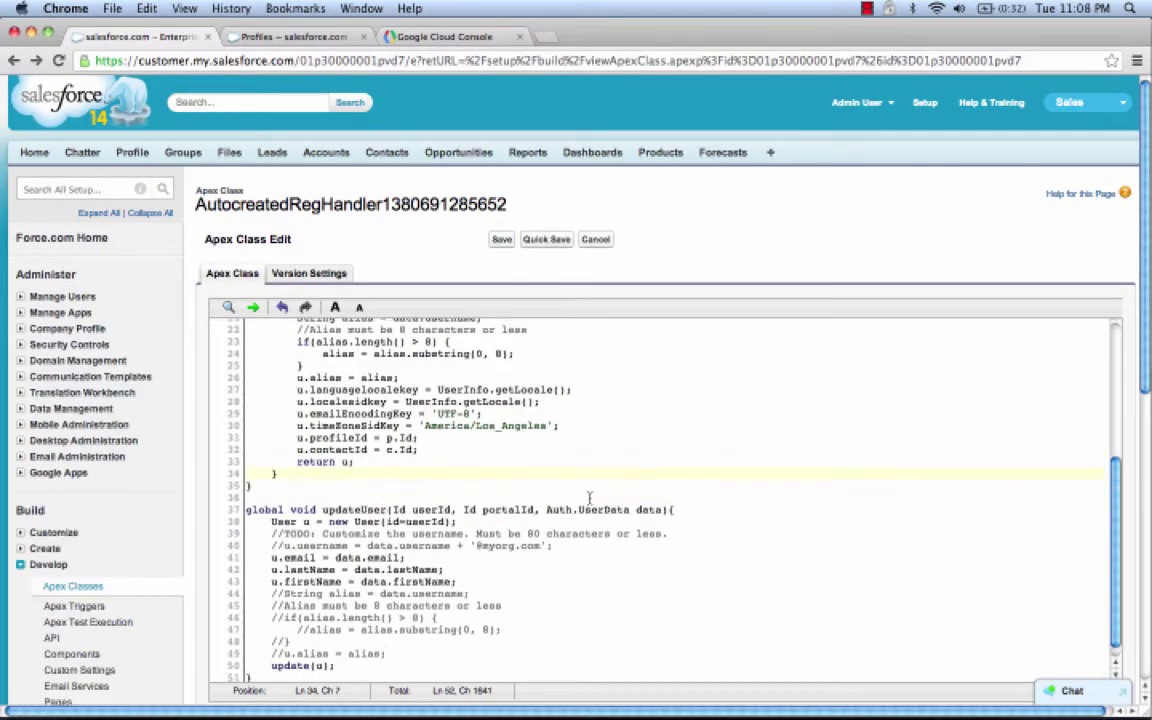
- Delete the TODO comment, the commented-out username line and the u.email assignment from the updateUser method
scroll(590, 497, "up", 2)
scroll(590, 497, "down", 4)
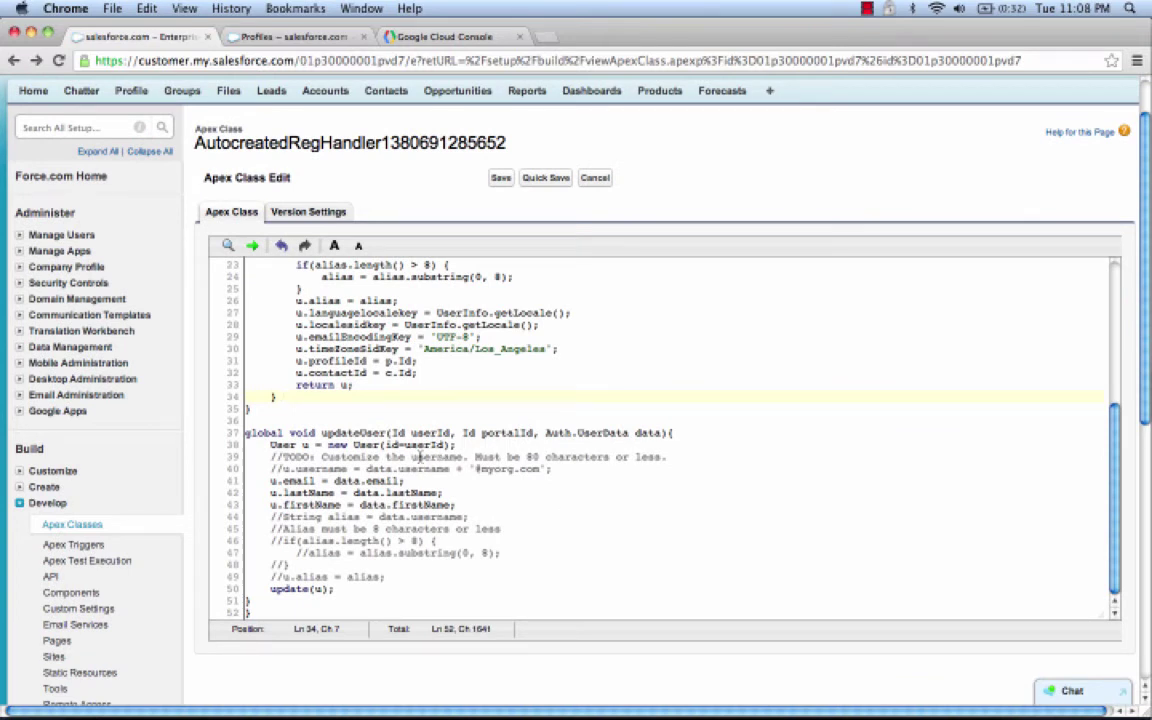
key("shift+Up")
key("shift+Up")
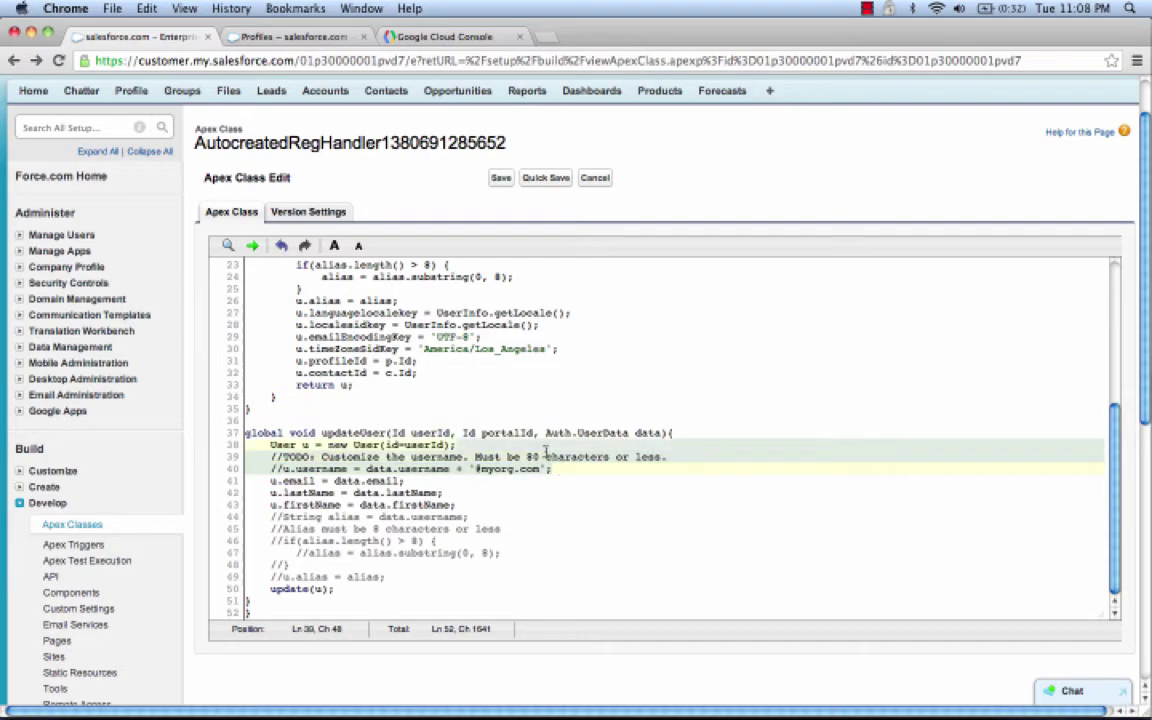
key("BackSpace")
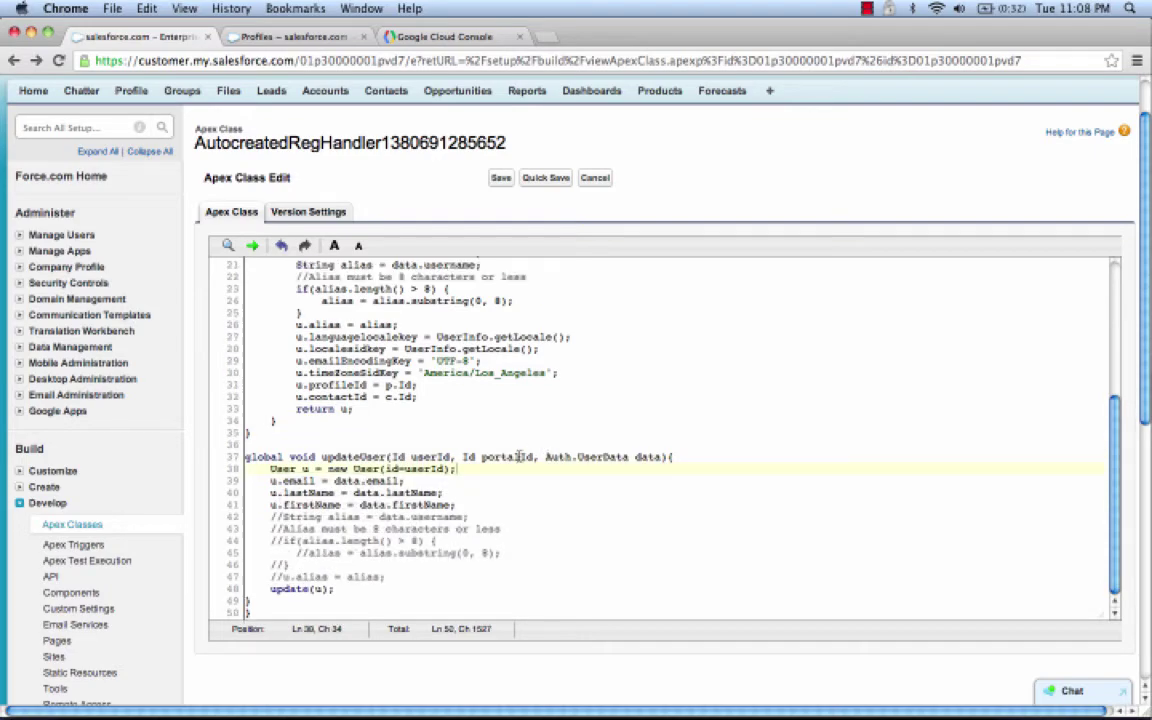
key("Right")
key("shift+Down")
key("BackSpace")
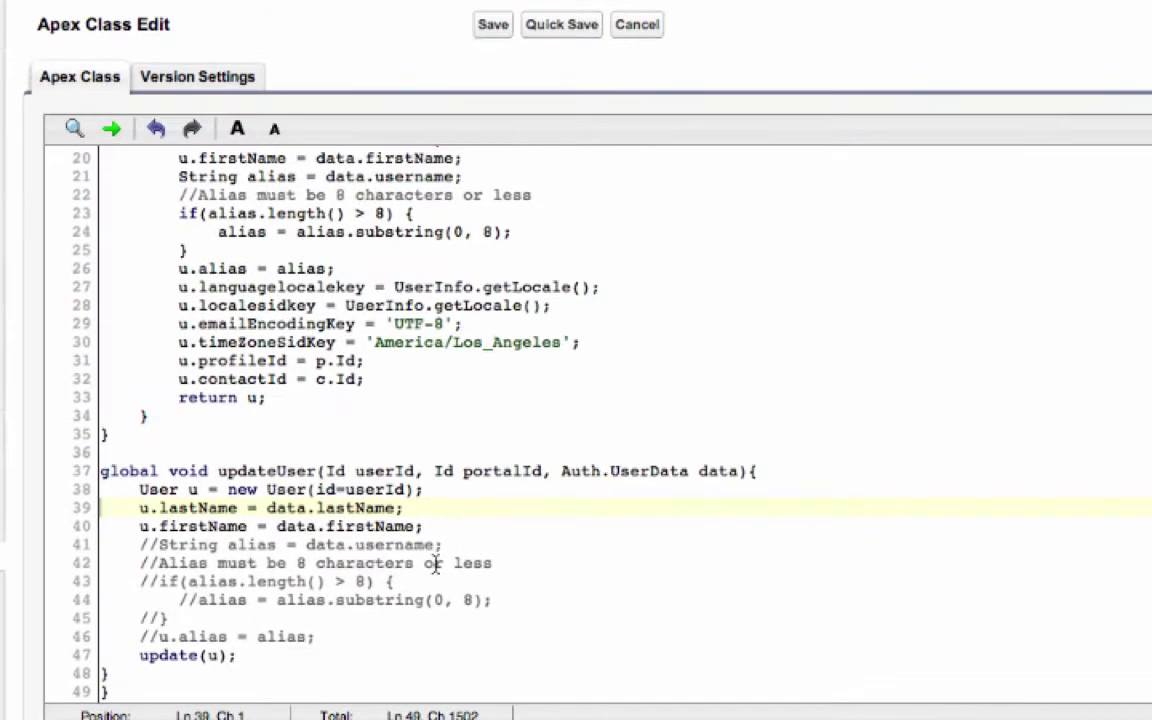
- Delete the commented-out alias lines from updateUser and quick-save the class
left_click(392, 636)
left_click_drag(392, 636, 465, 527)
key("BackSpace")
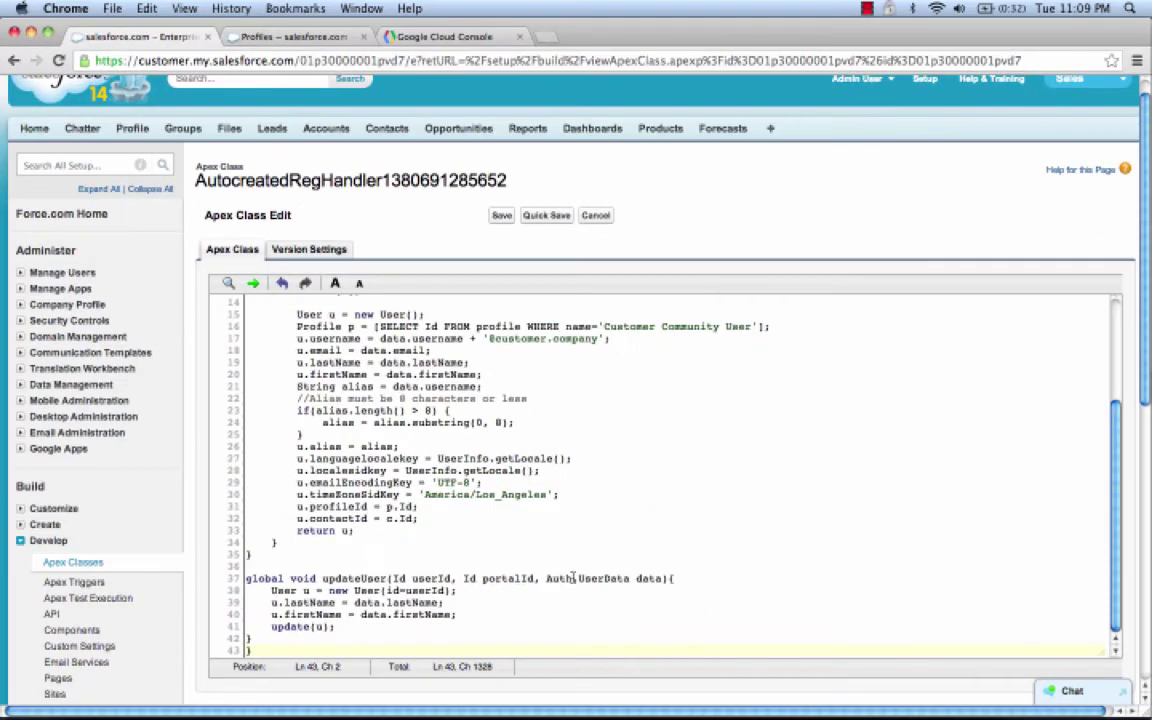
left_click(549, 216)
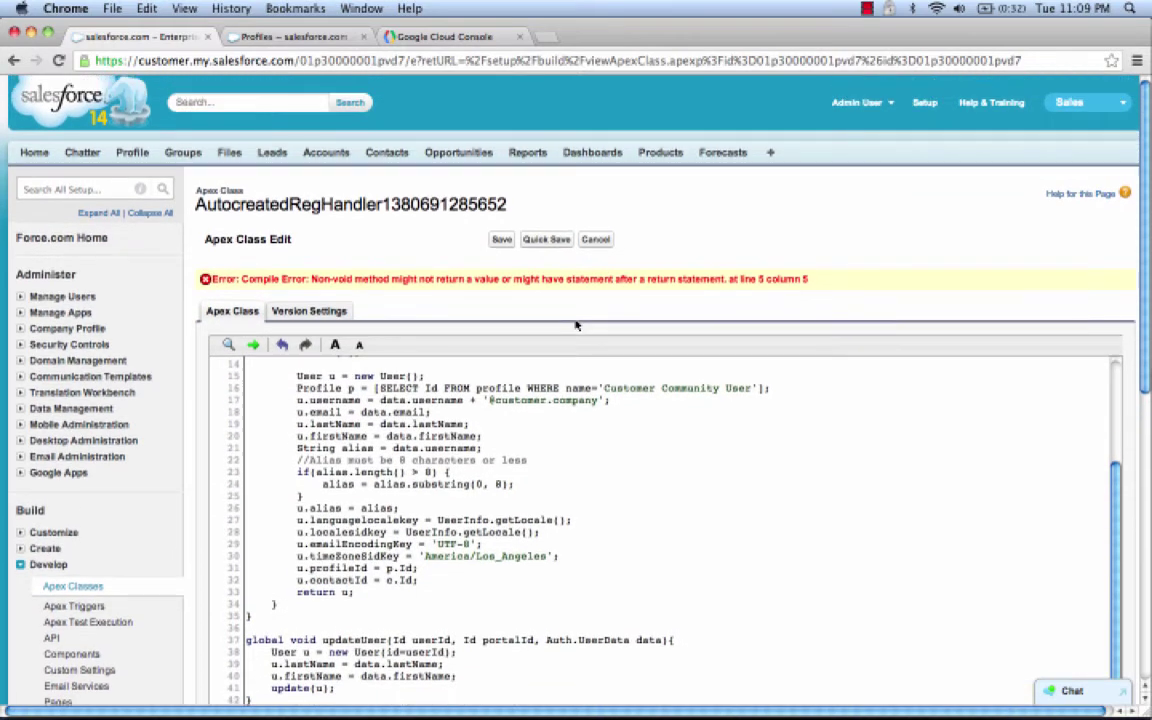
- Add "return null;" after the if block at the end of createUser, review the code, and save the class
left_click(300, 580)
key("Return")
type("return null;")
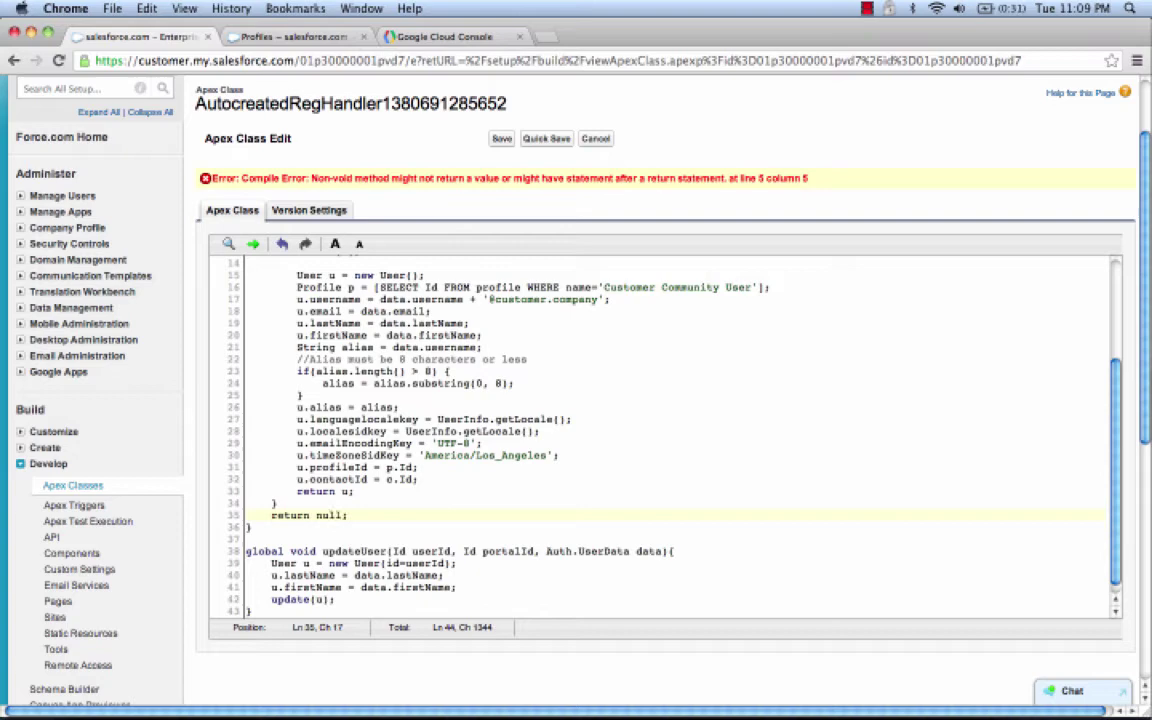
scroll(660, 430, "up", 5)
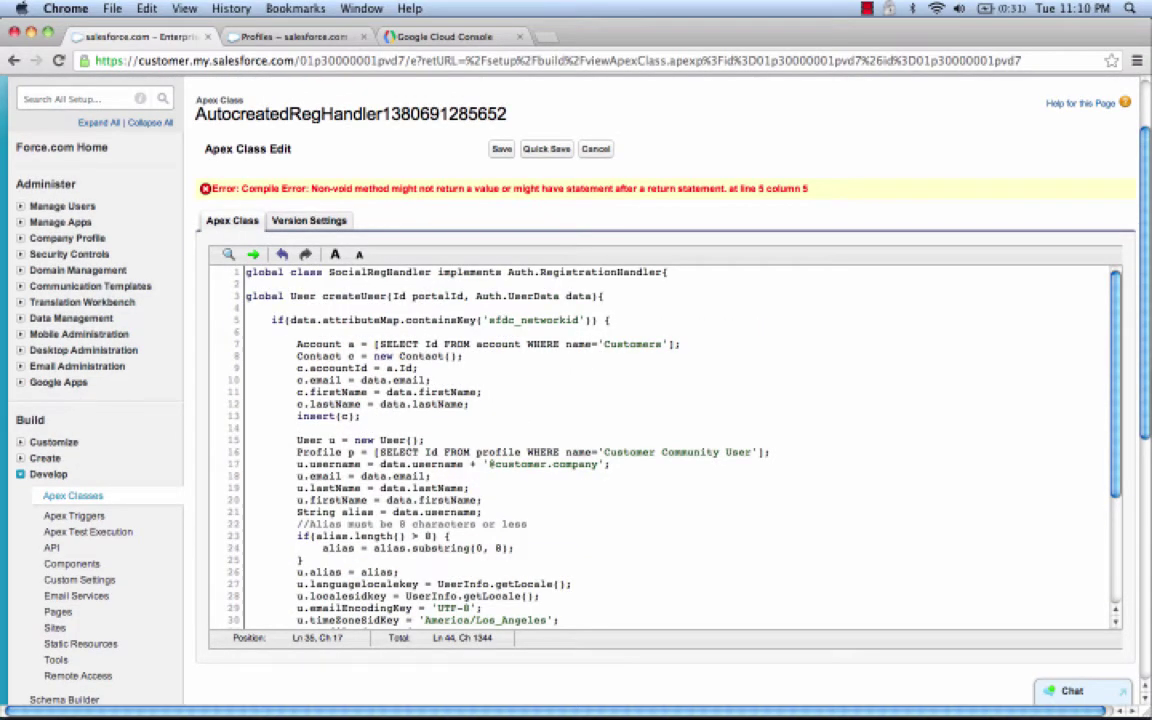
scroll(660, 445, "down", 5)
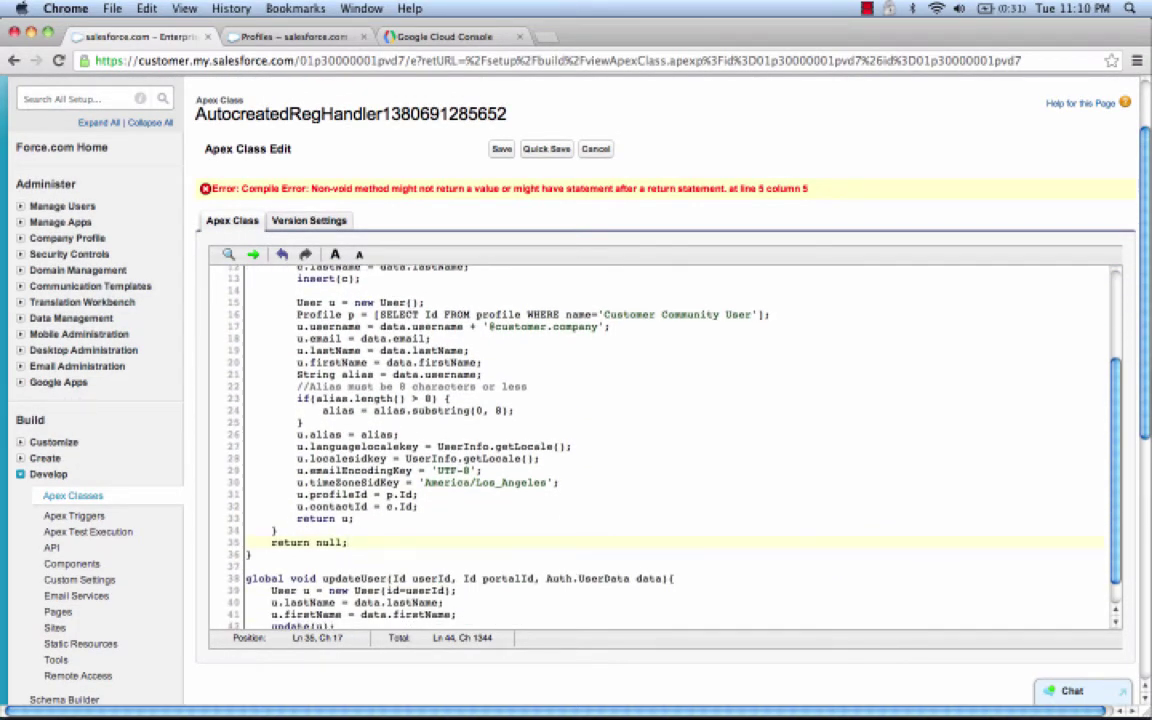
scroll(660, 445, "down", 5)
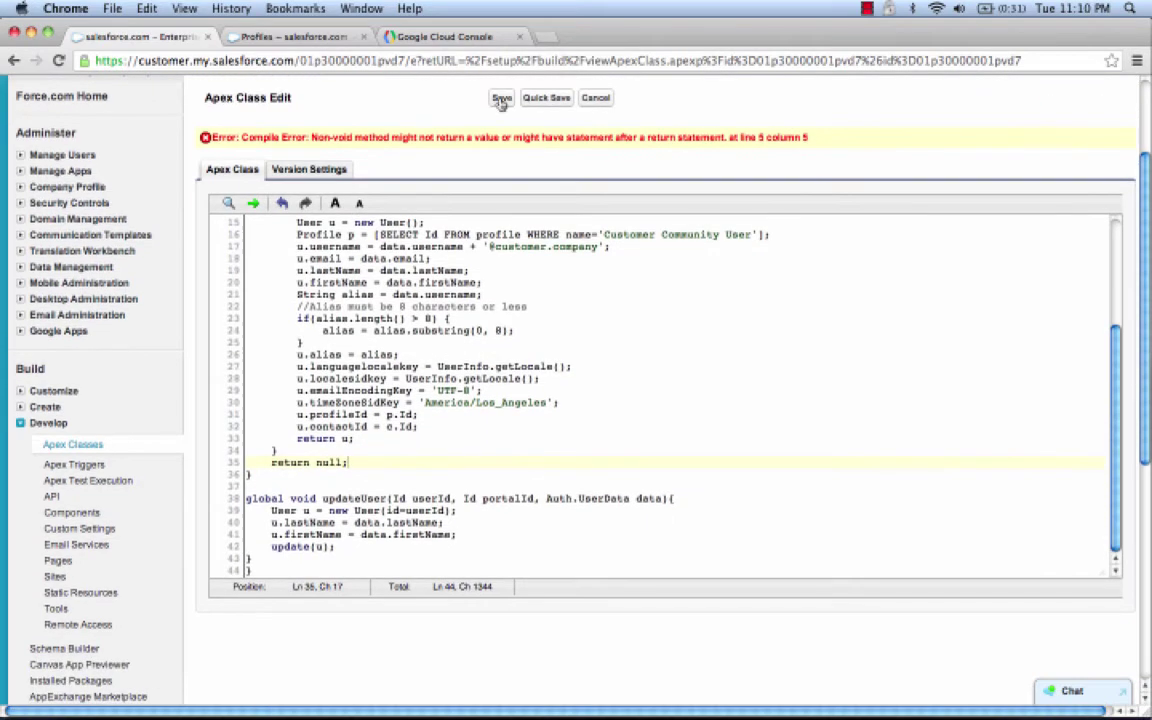
left_click(501, 98)
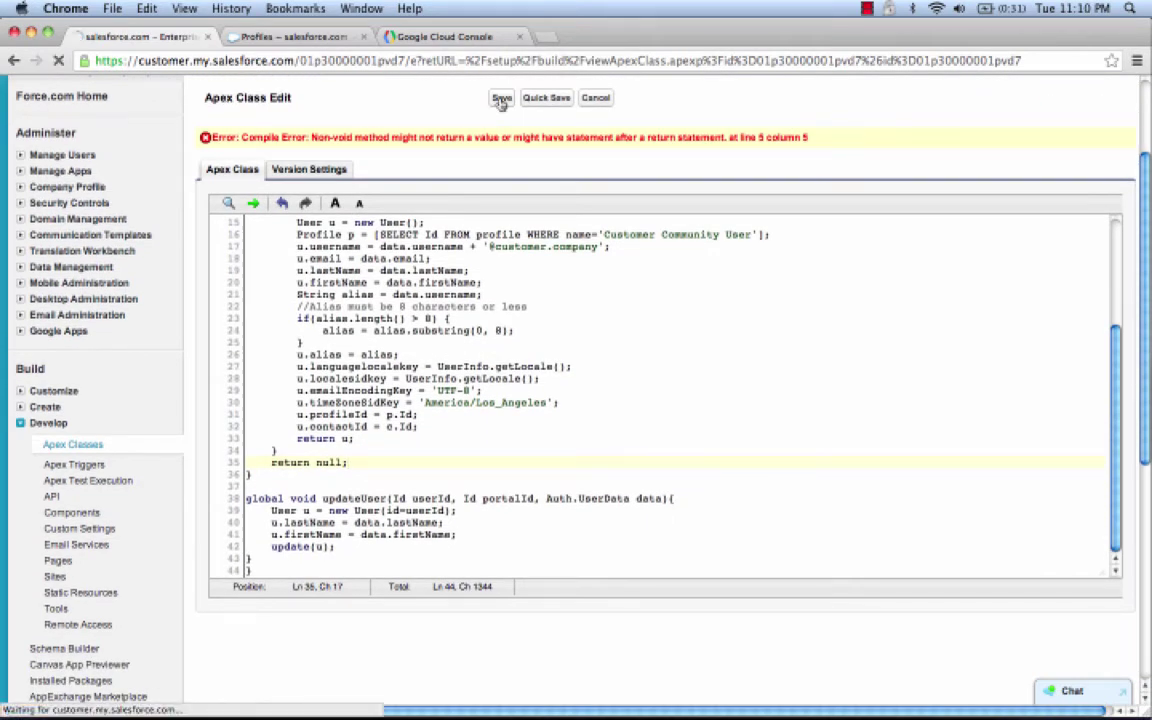
- Search Setup for "Auth", go to Auth. Providers, and open the Google provider's detail page
type("Auth")
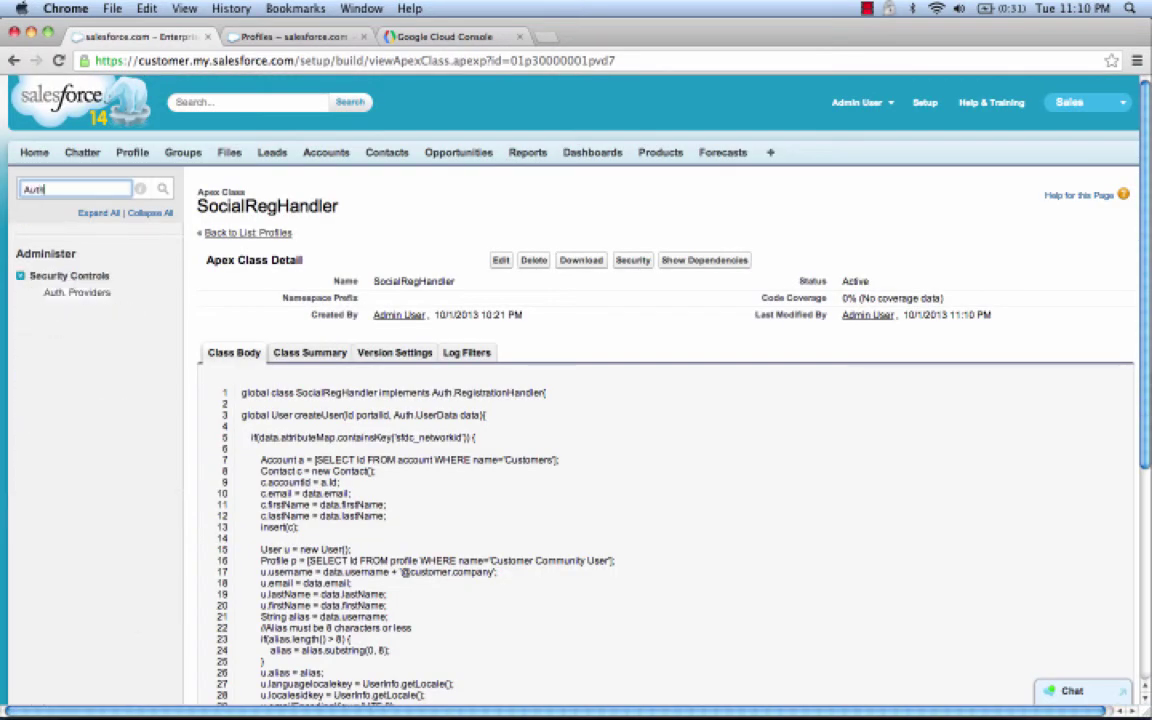
left_click(84, 295)
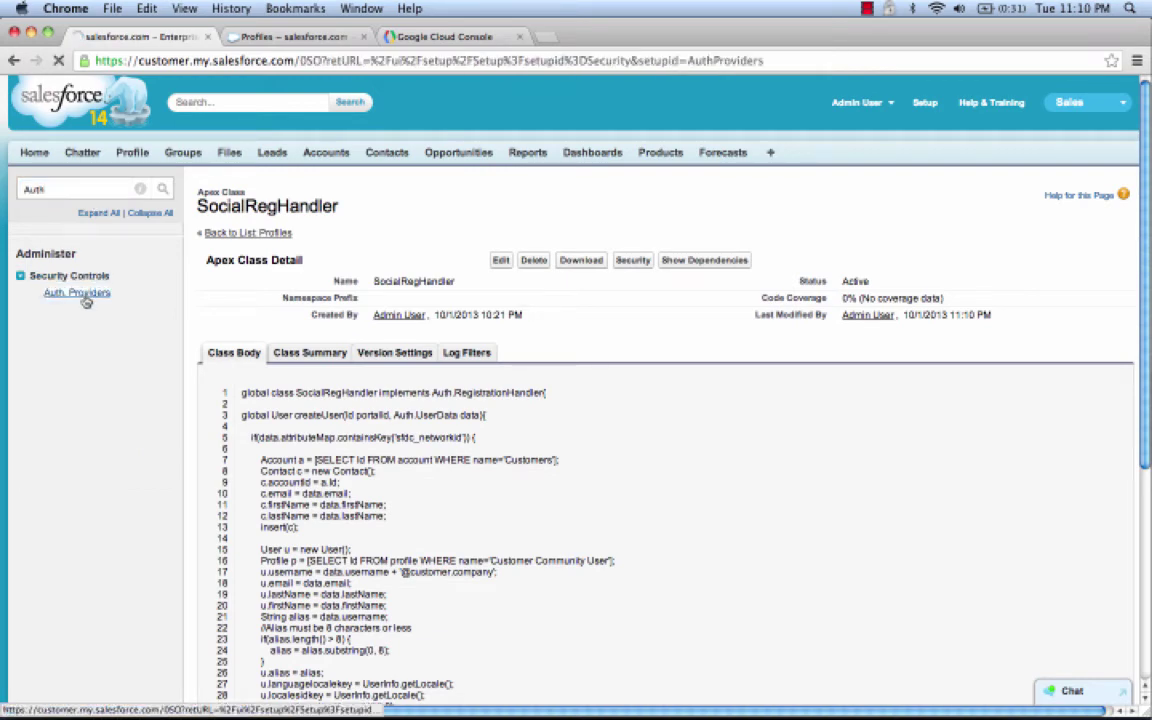
left_click(333, 289)
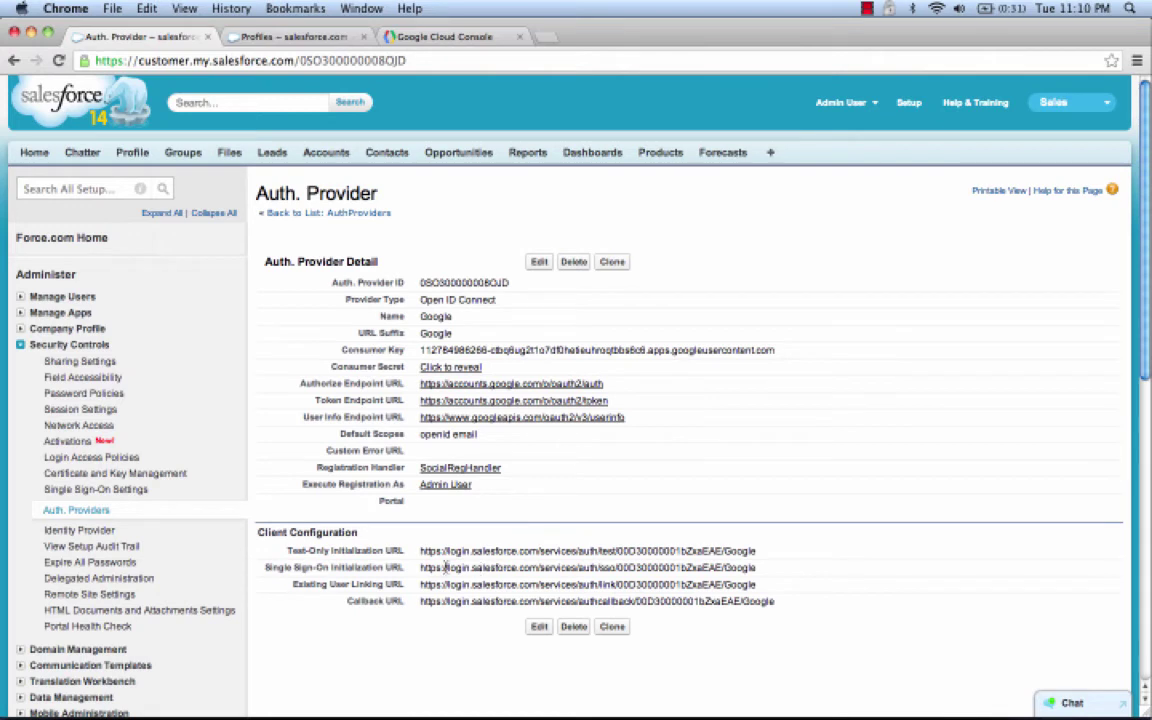
- Test the Google provider's Single Sign-On Initialization URL in Safari with the first listed Google account, and inspect the error parameters in the returned address
left_click_drag(757, 567, 420, 567)
key("super+c")
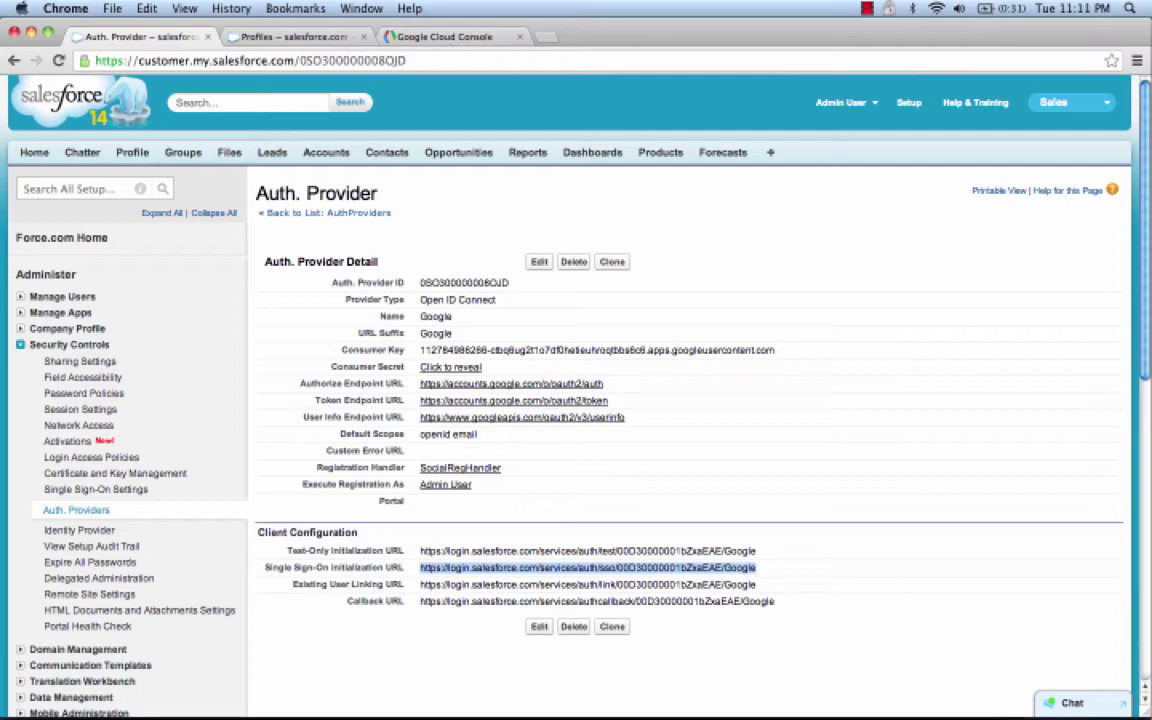
key("super+Tab")
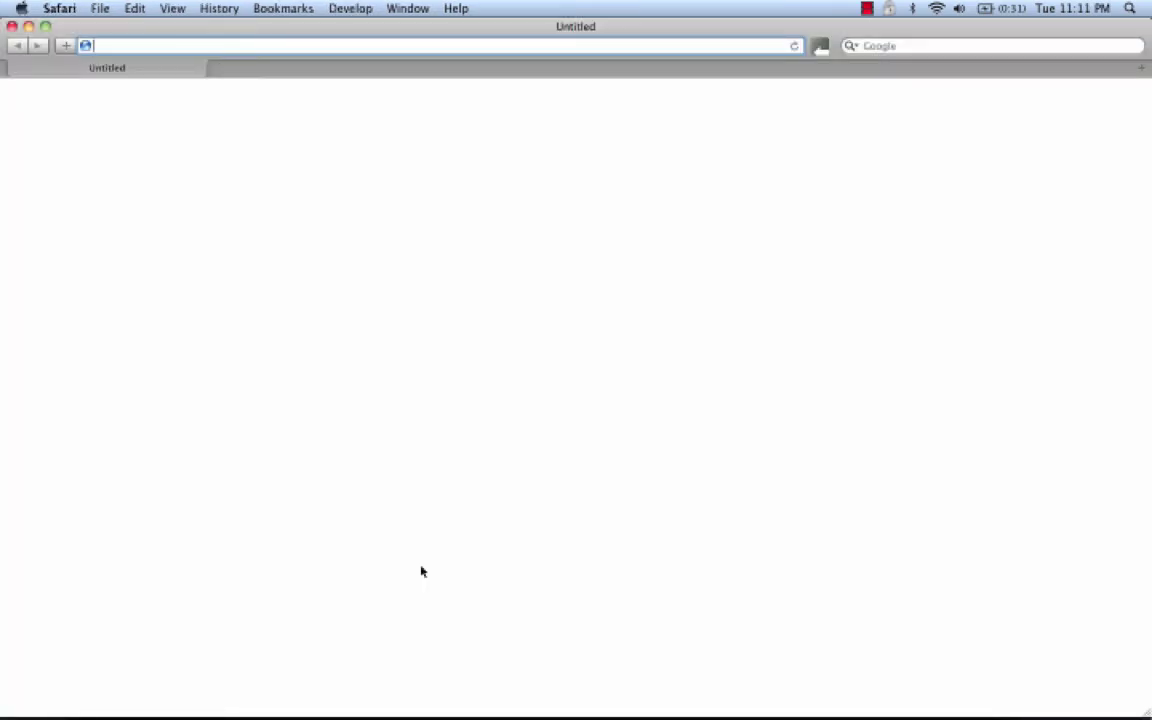
key("super+v")
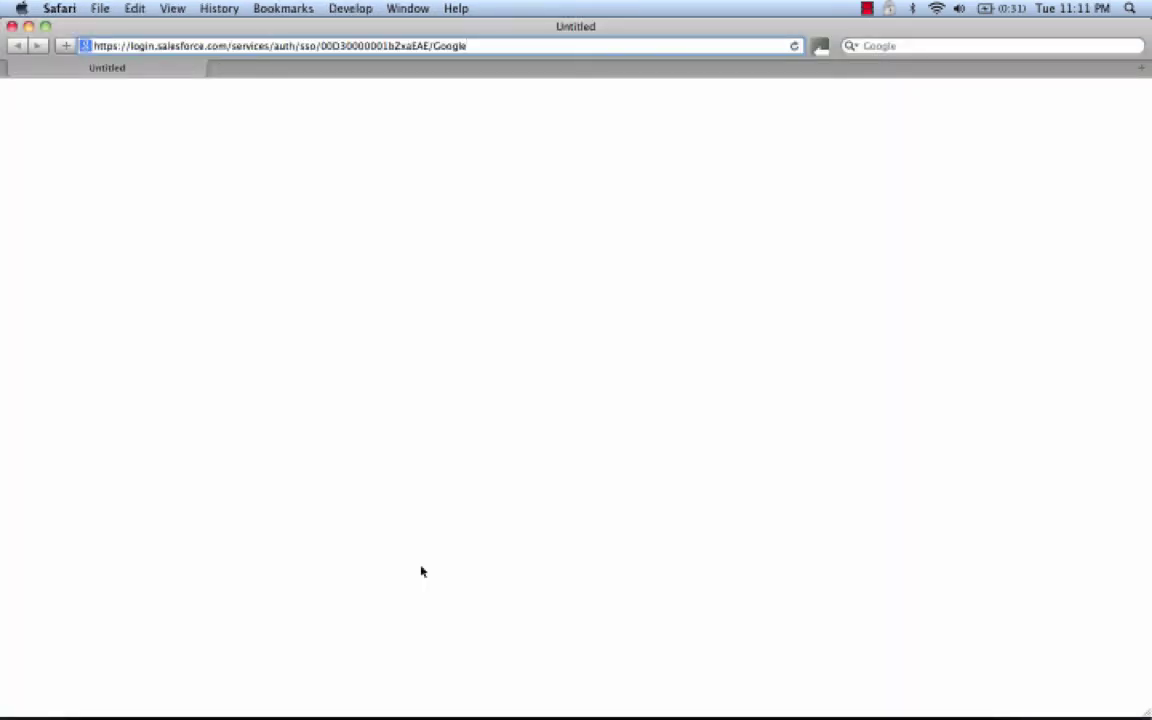
key("Return")
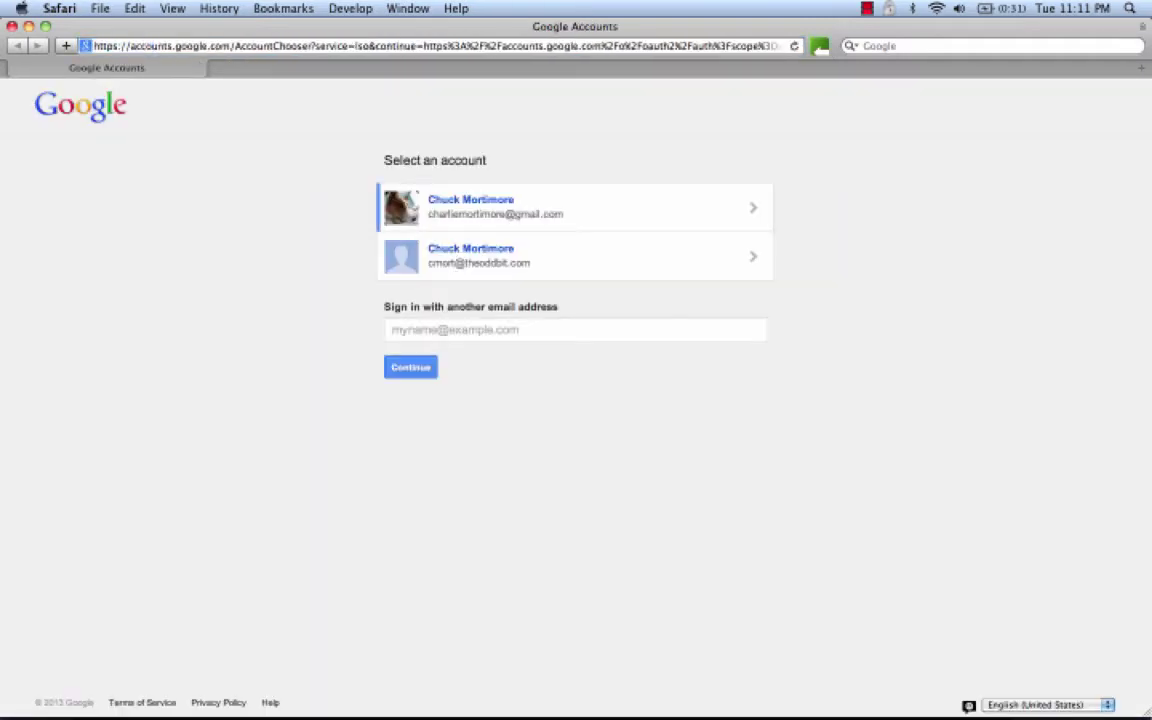
left_click(620, 213)
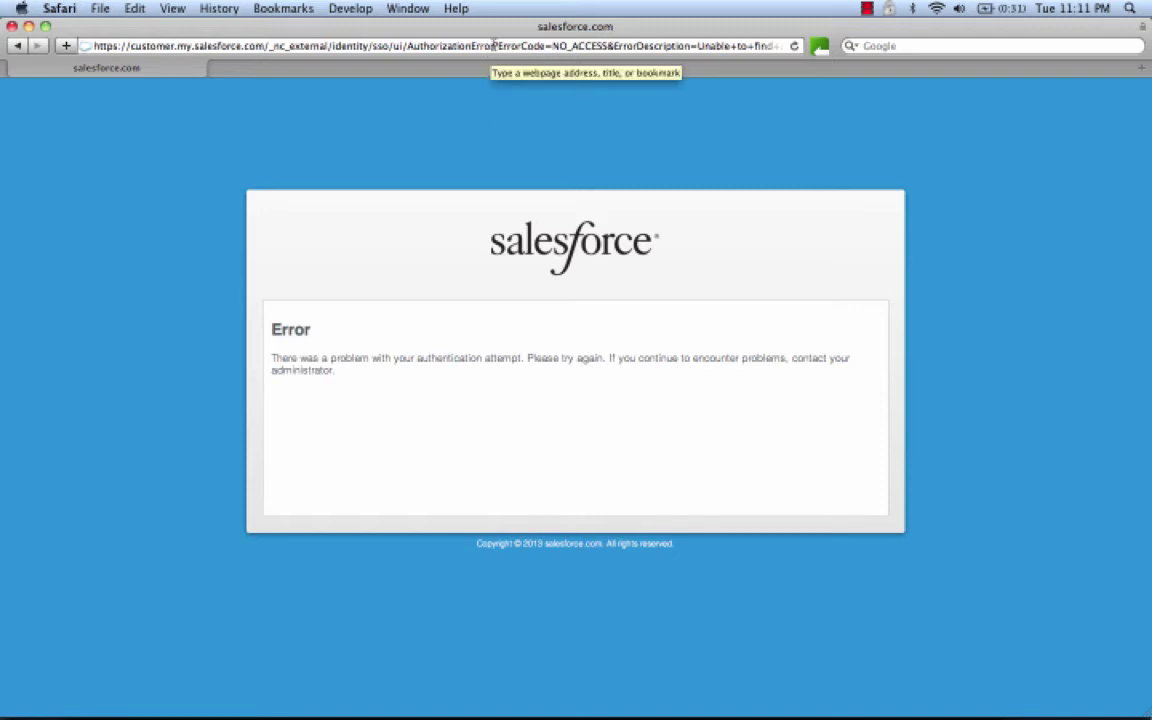
left_click_drag(490, 46, 780, 47)
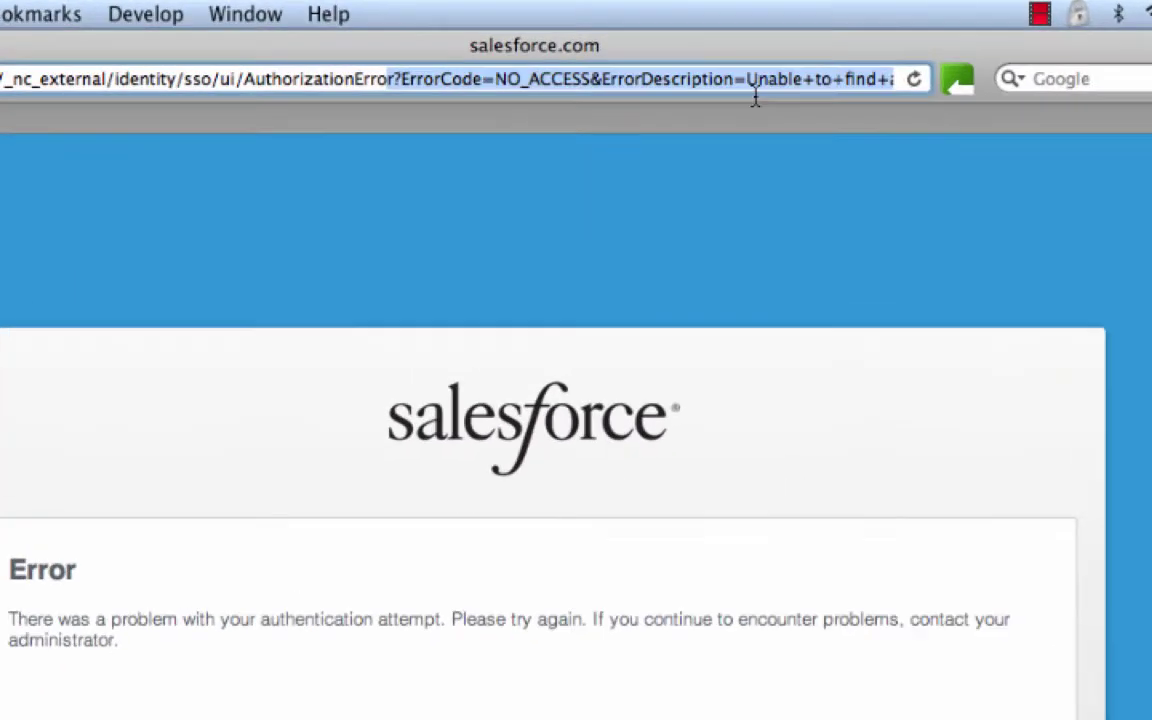
left_click_drag(755, 97, 898, 88)
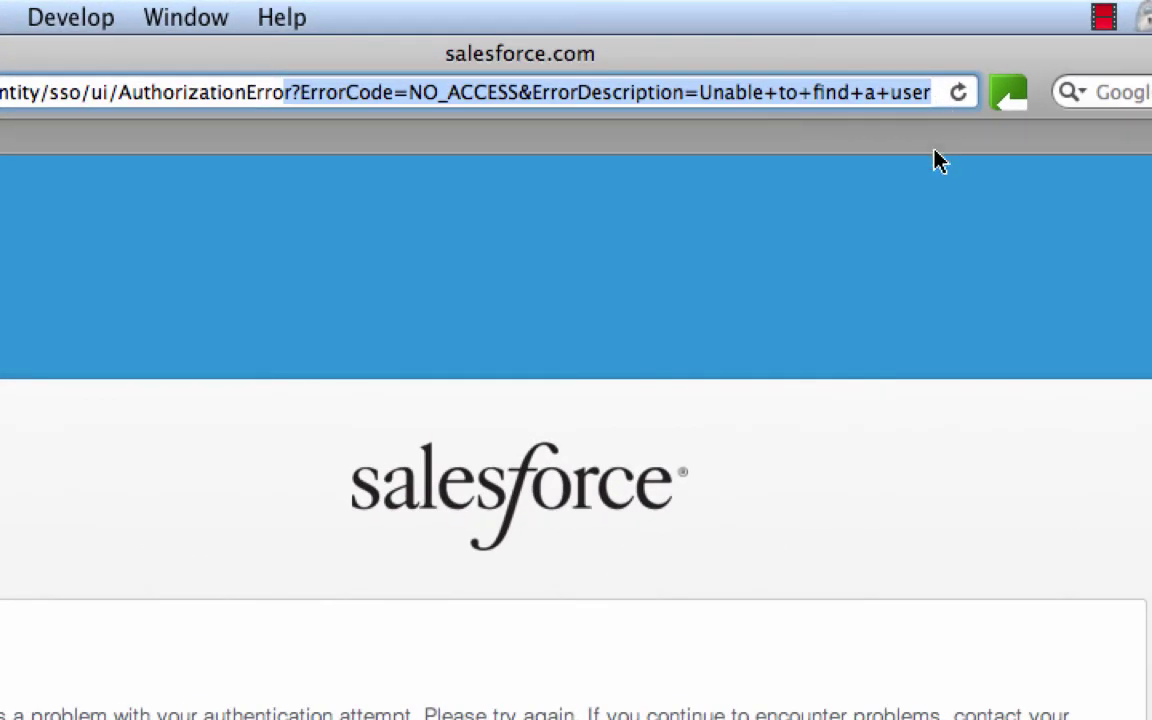
left_click_drag(684, 92, 1133, 103)
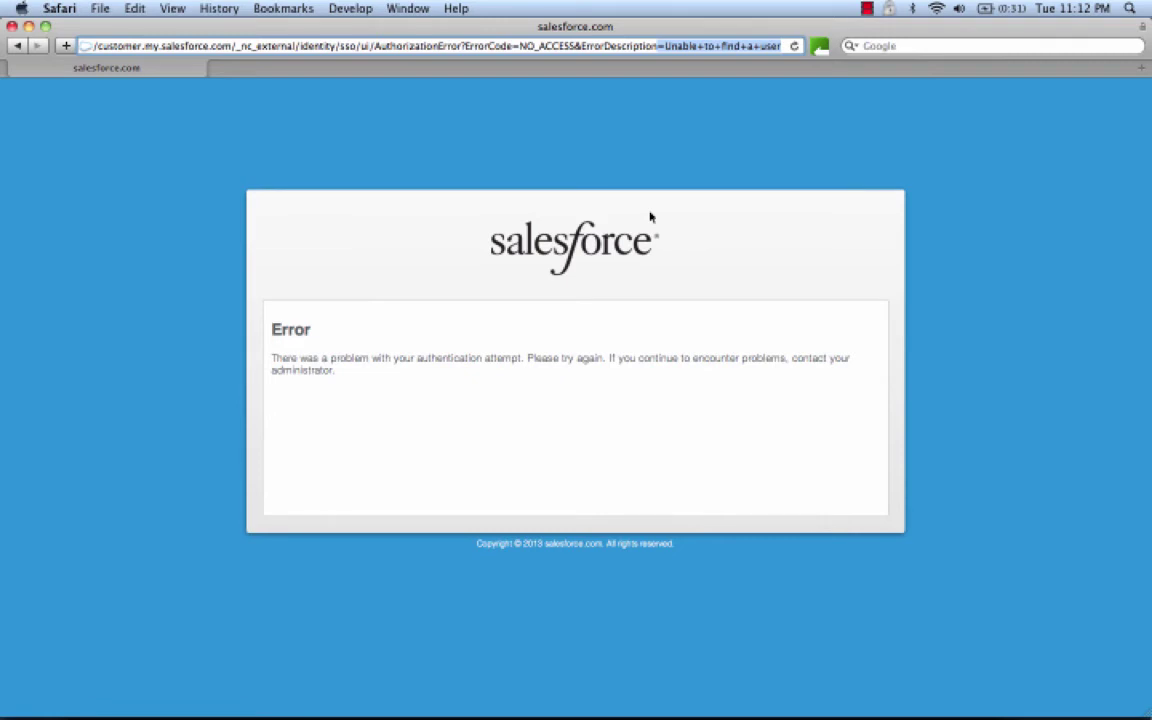
- Switch back to Chrome, search Setup for "Comm", and open the Login Page settings of the Customers community under Manage Communities
key("super+Tab")
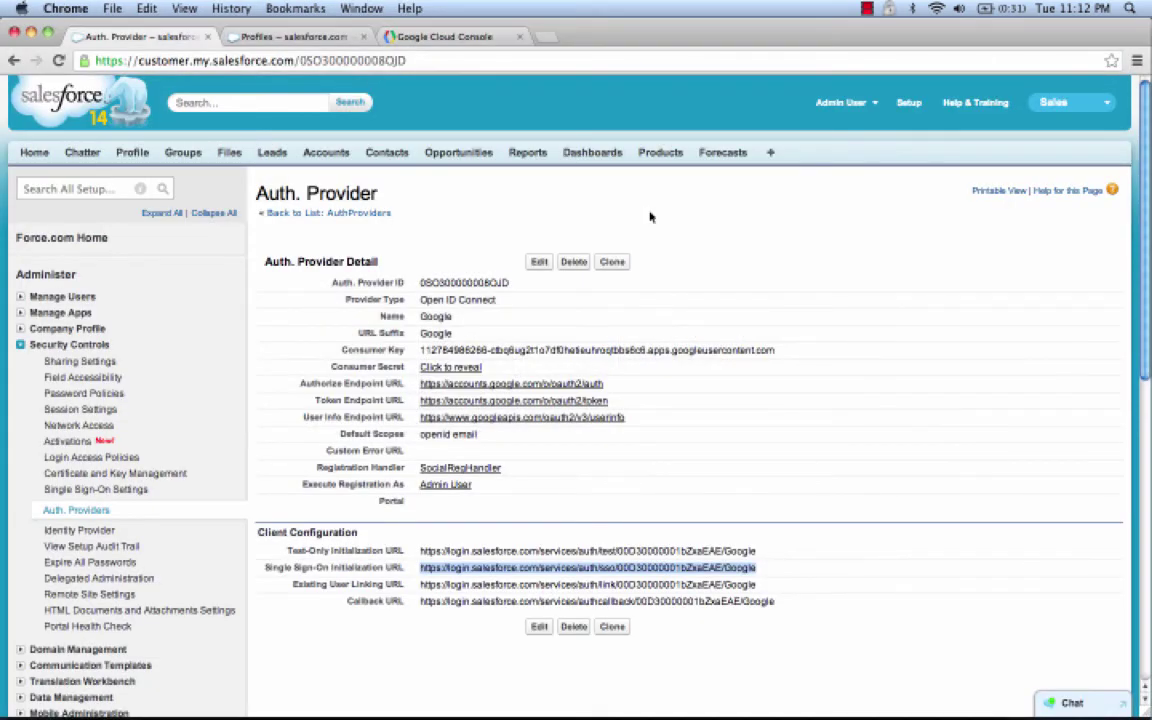
left_click(80, 189)
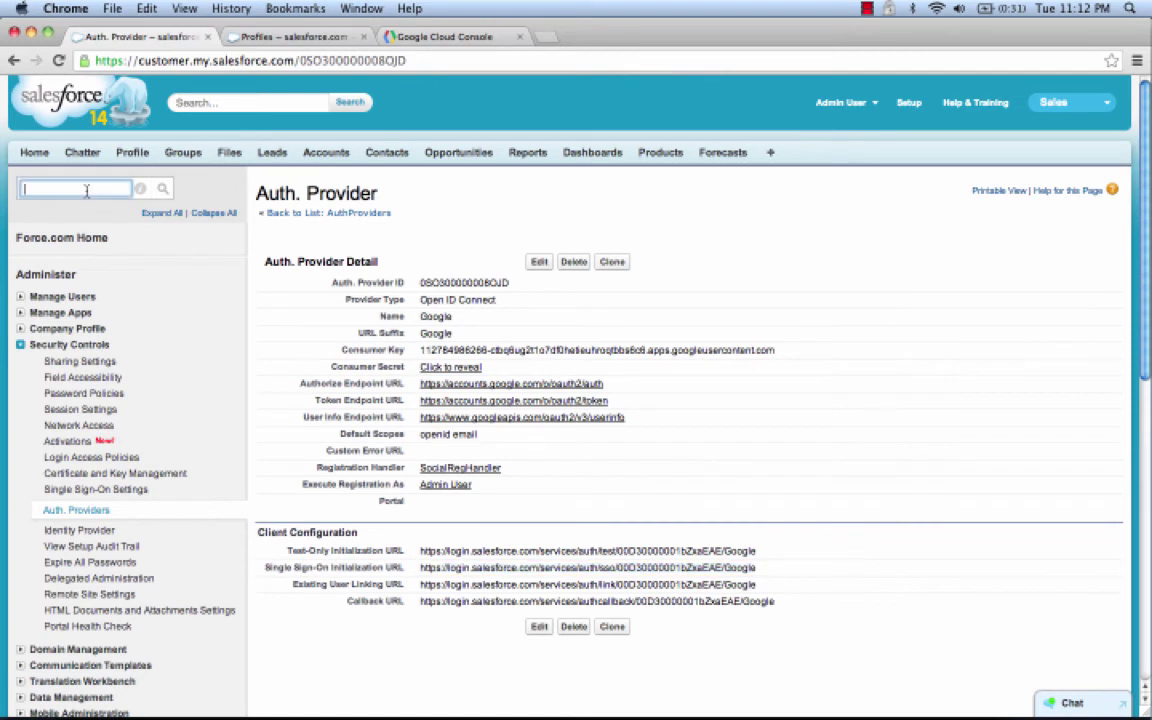
type("Comm")
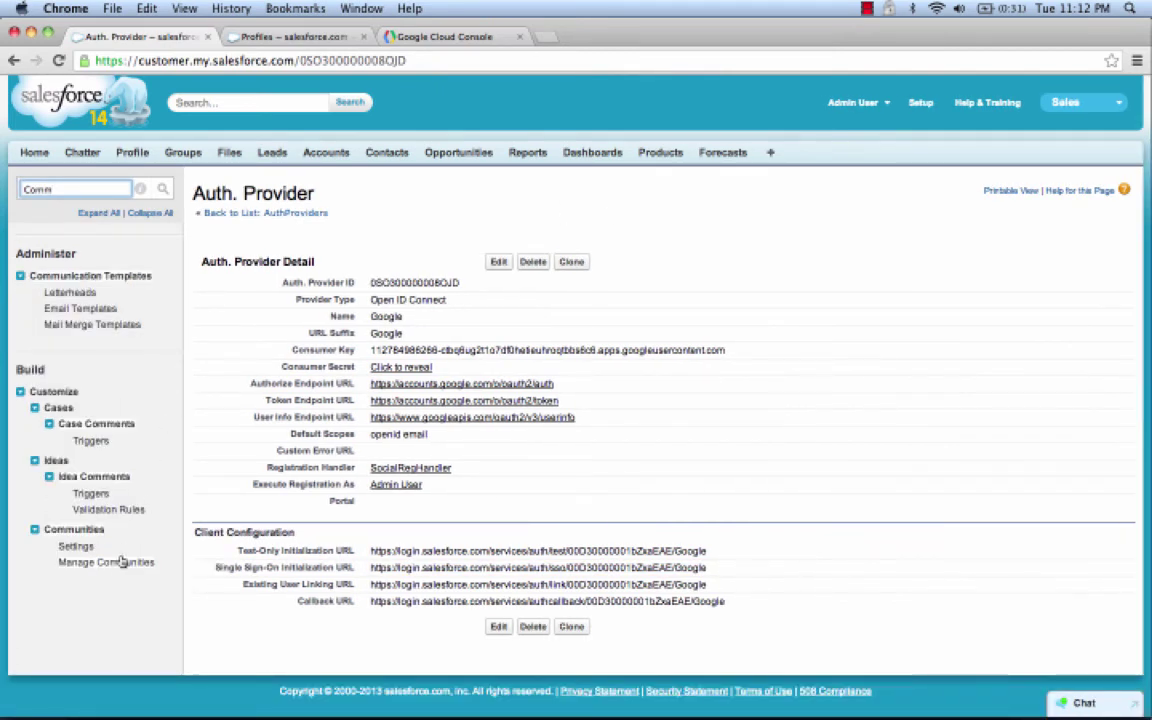
left_click(110, 562)
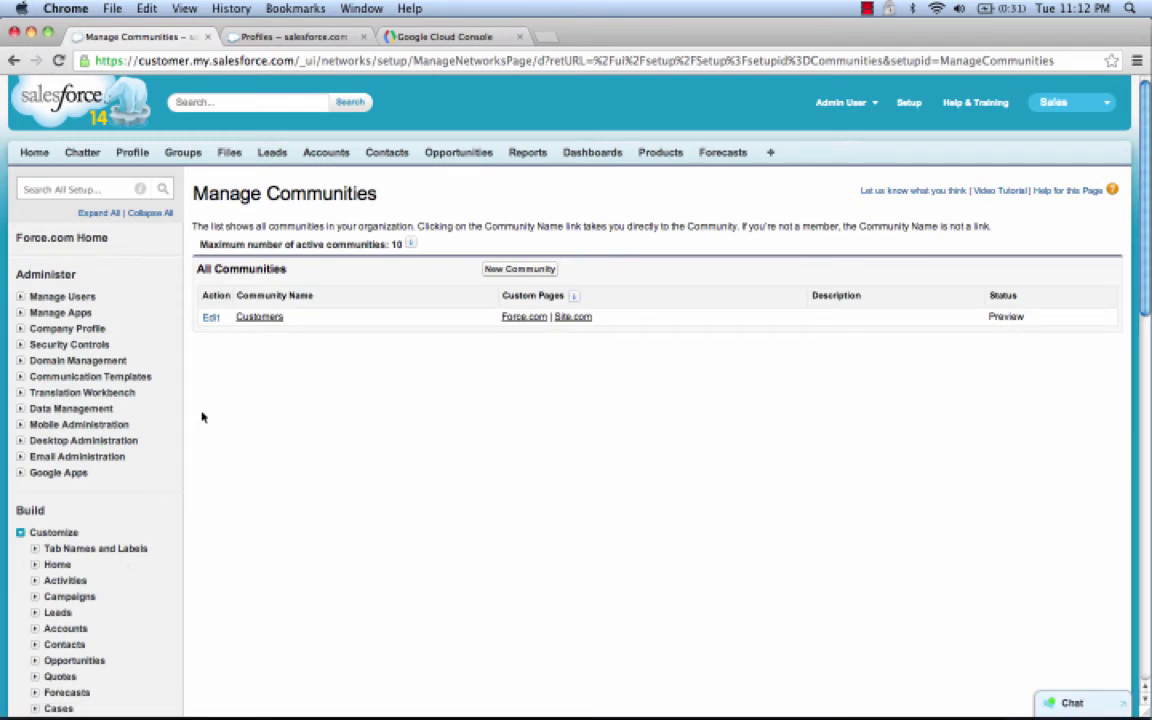
left_click(211, 318)
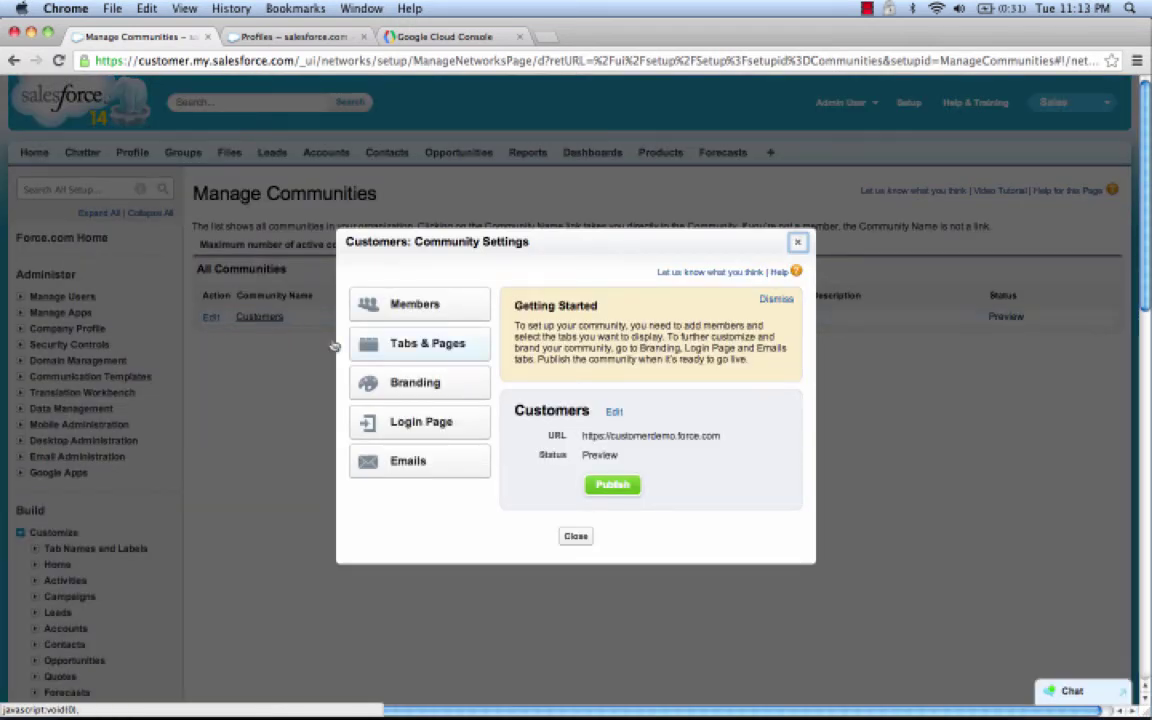
left_click(412, 423)
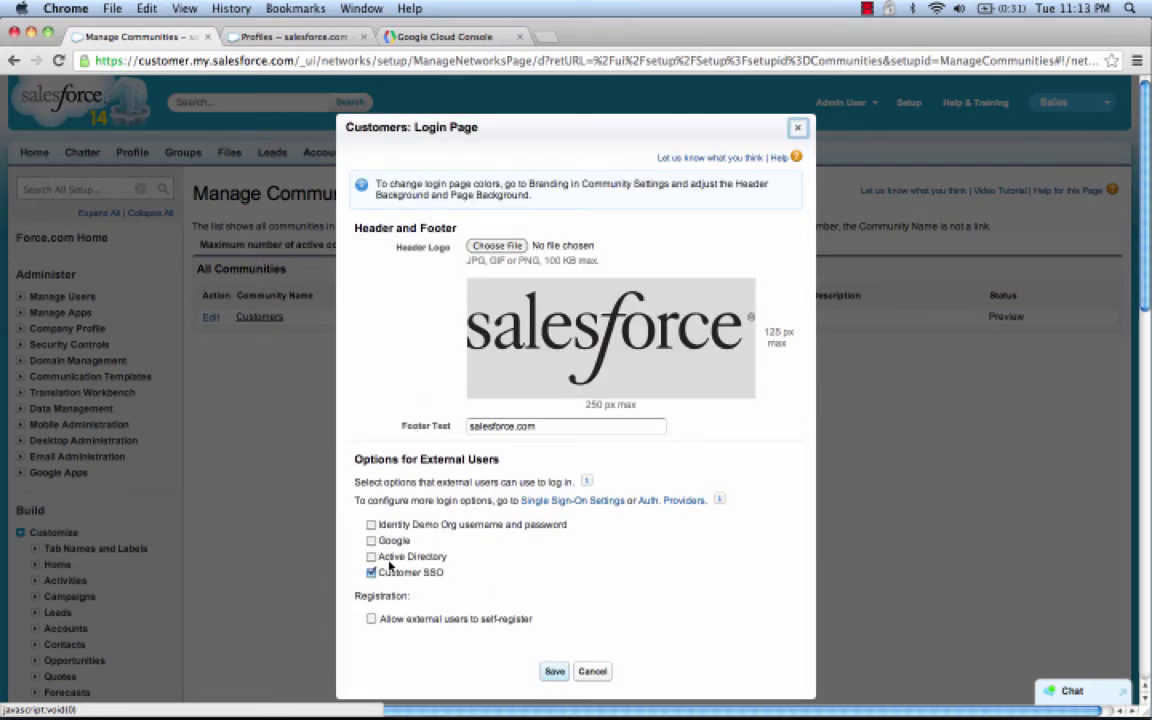
- Disable Customer SSO, enable Google as the external users' login option, and save the community's login page settings
left_click(371, 572)
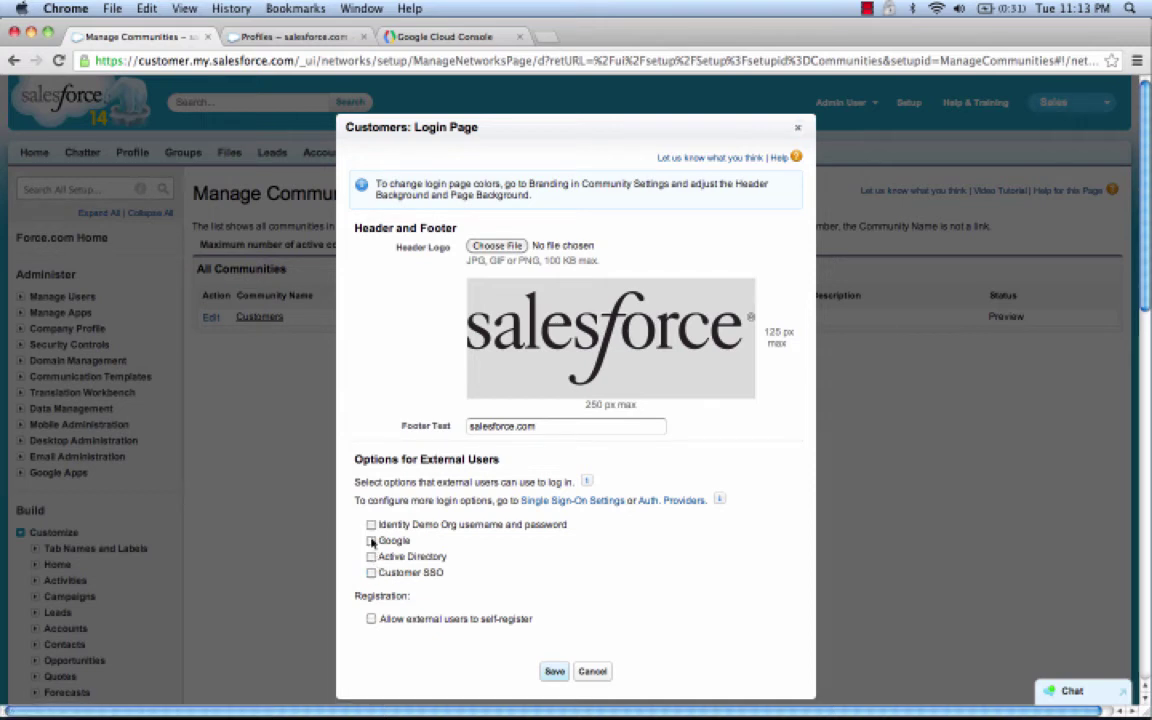
left_click(371, 541)
left_click(554, 671)
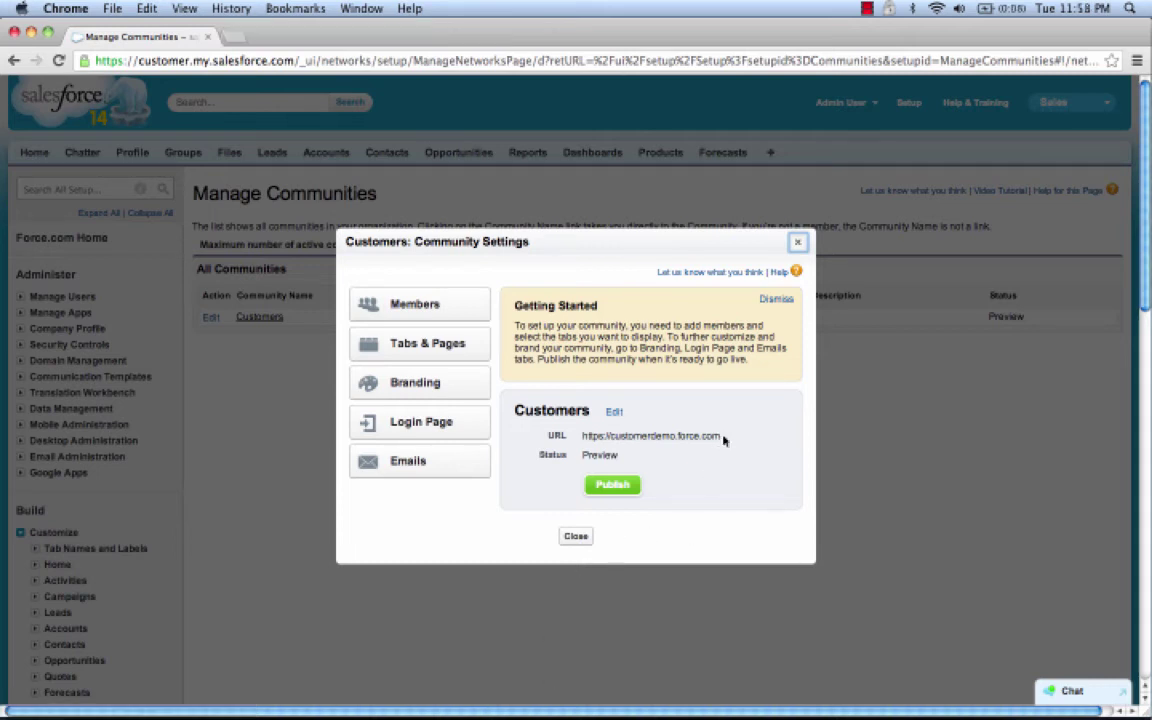
left_click_drag(724, 440, 583, 443)
key("super+c")
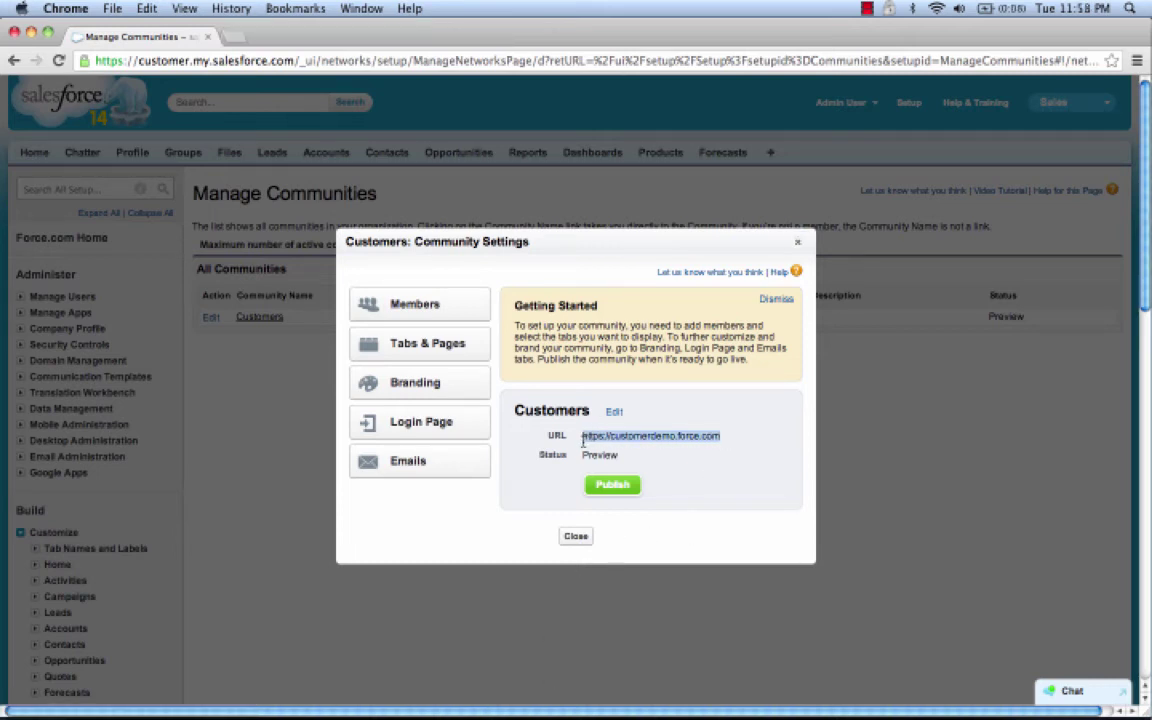
key("super+Tab")
key("super+Tab")
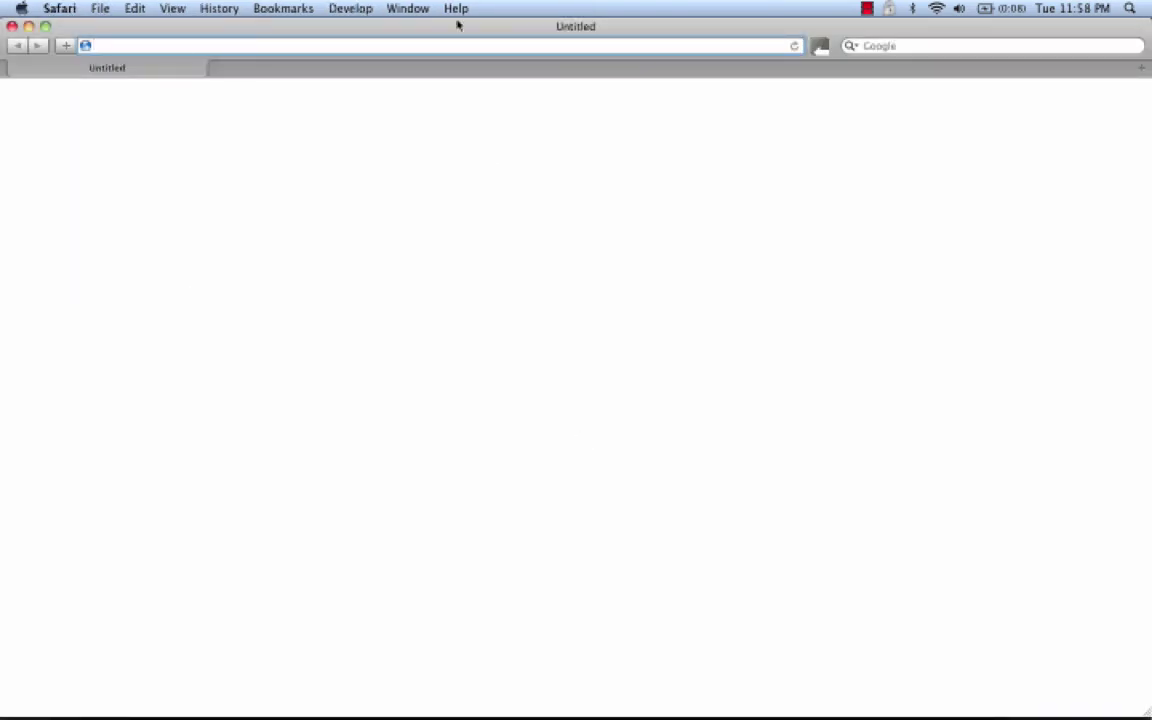
key("super+v")
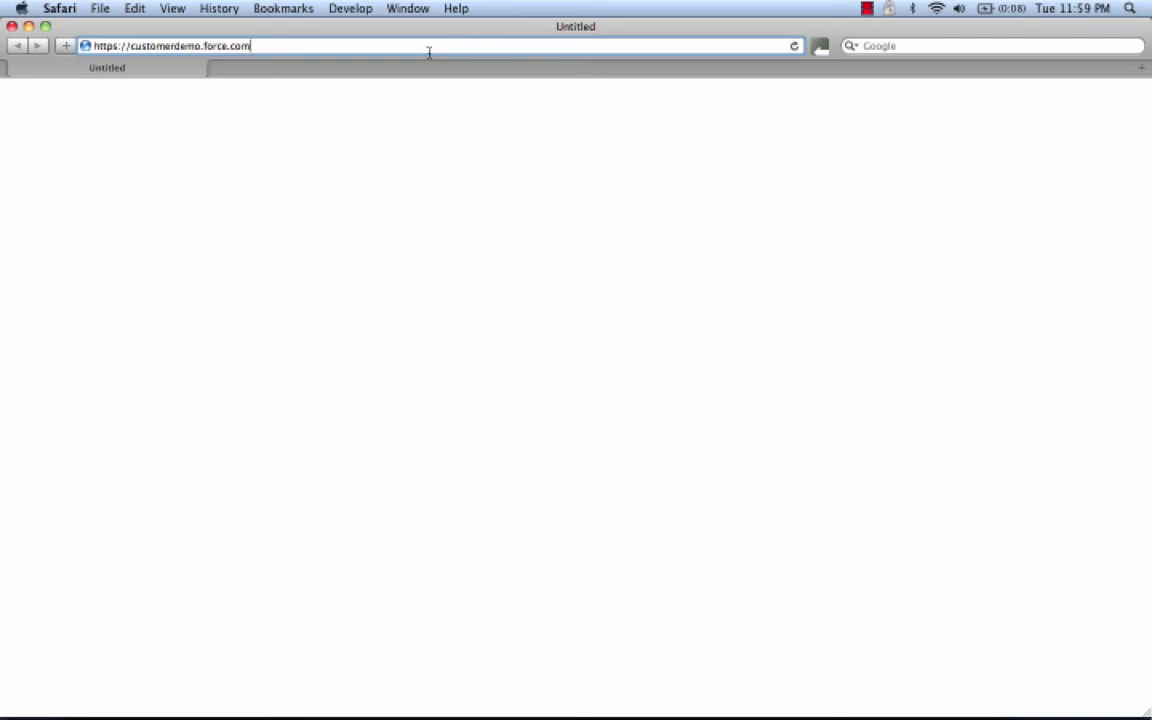
key("Return")
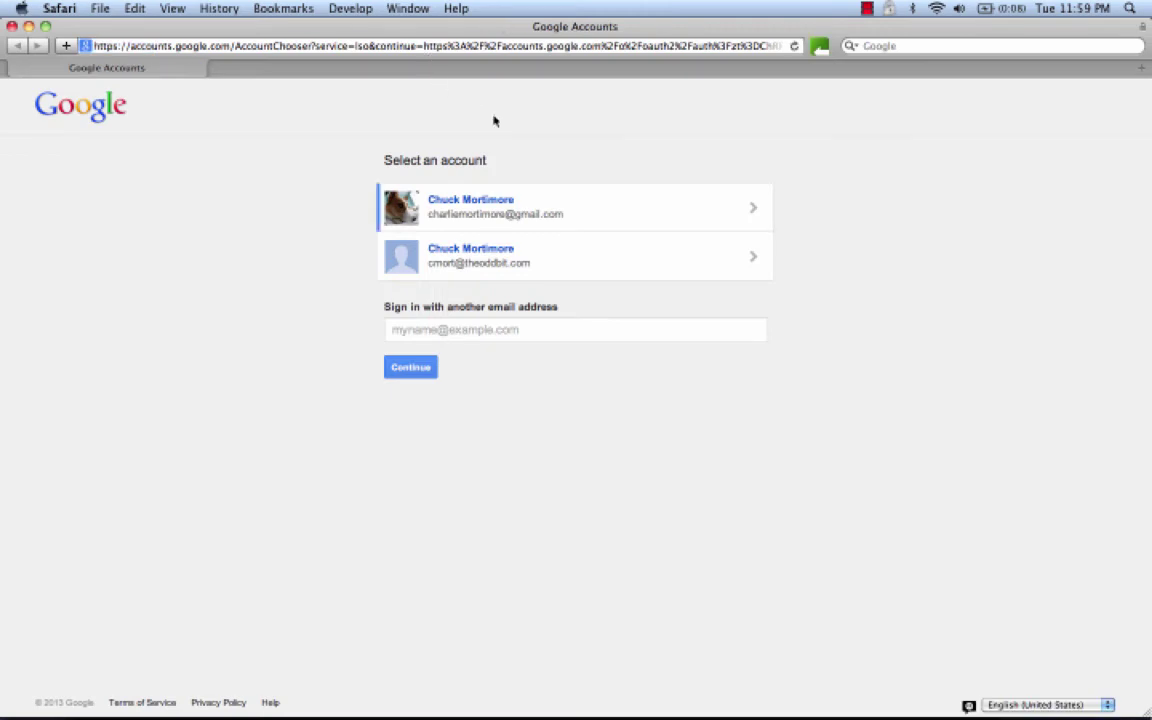
left_click(578, 202)
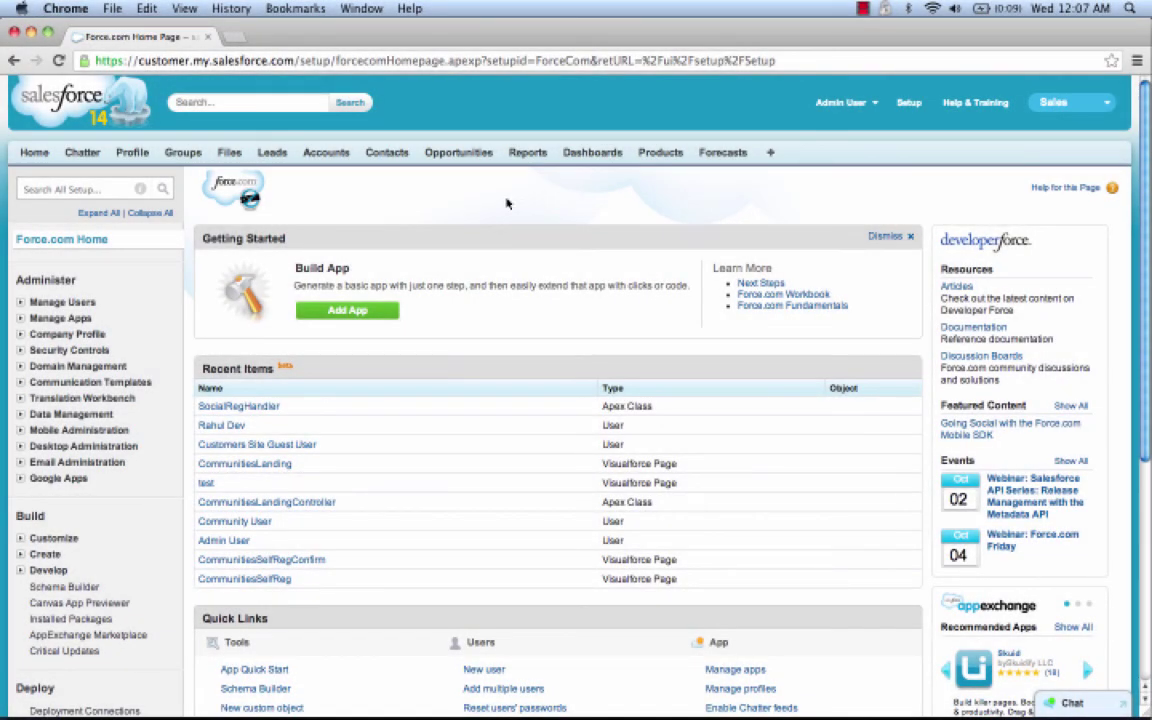
- Search Setup for "My D", go to My Domain, and open the Login Page Branding settings for editing
left_click(72, 187)
type("My D")
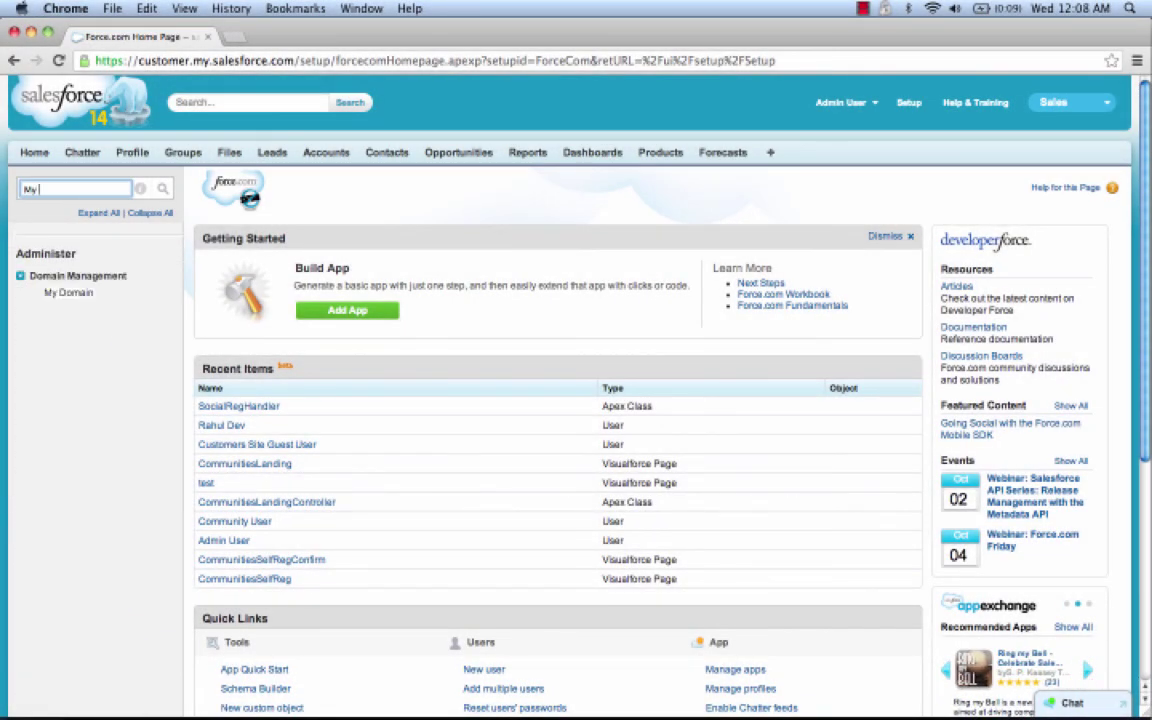
left_click(70, 293)
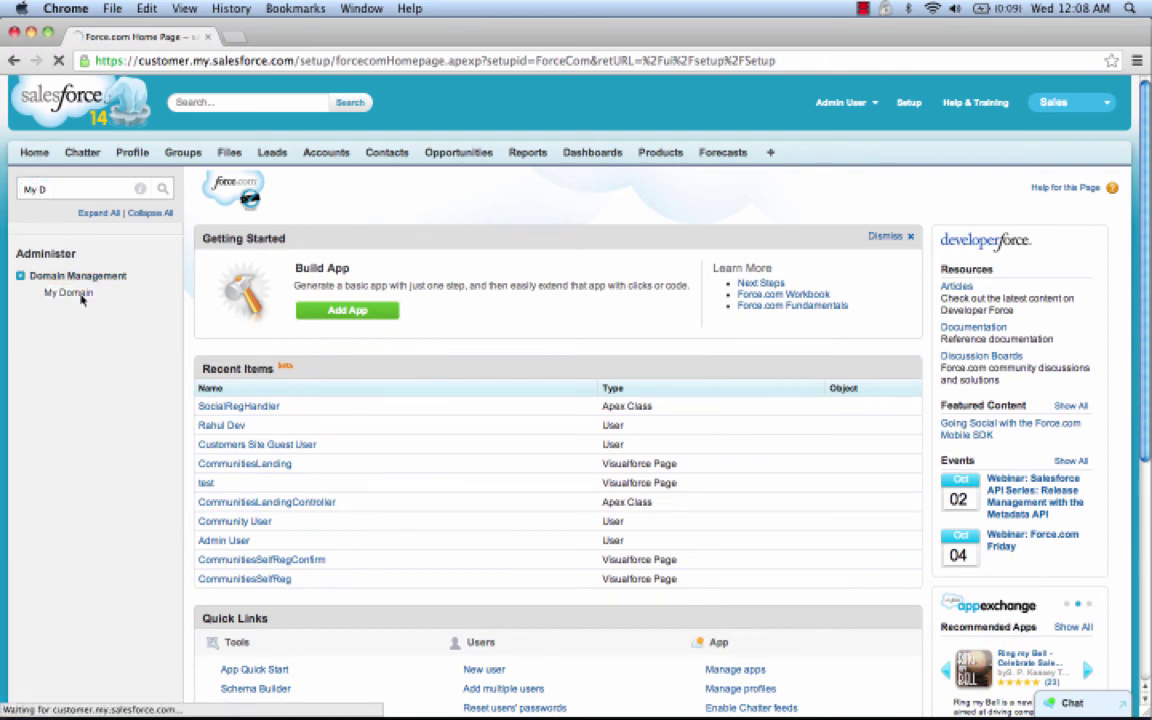
scroll(421, 331, "down", 10)
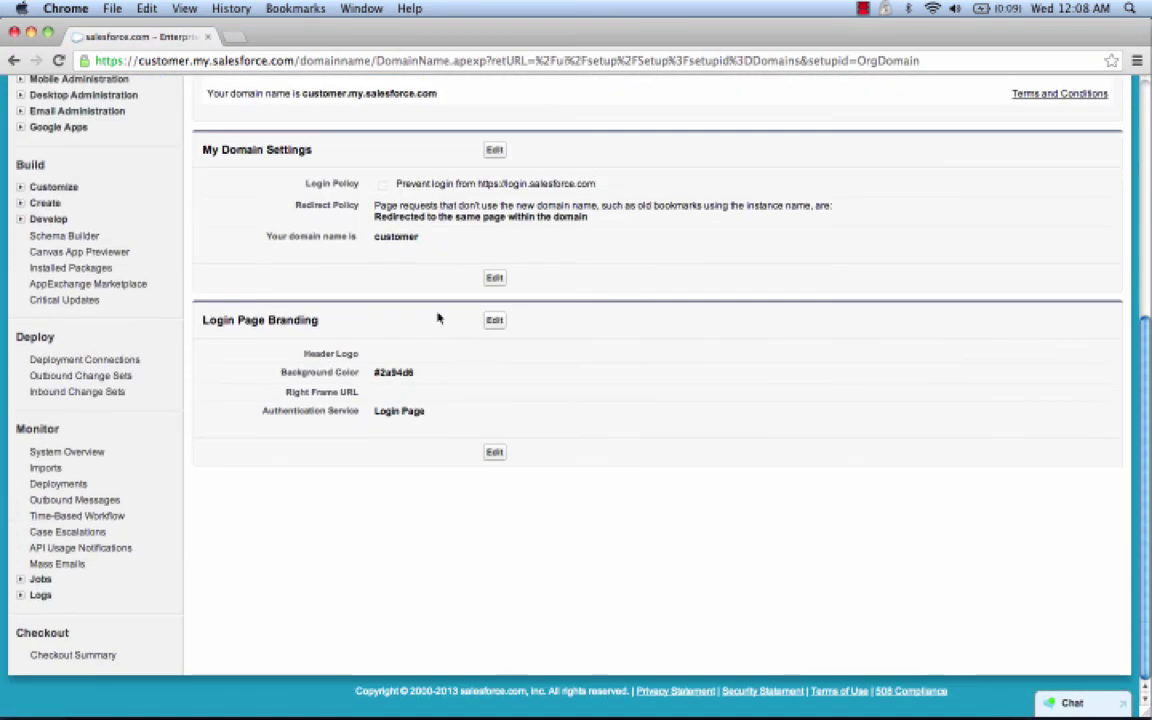
left_click(487, 321)
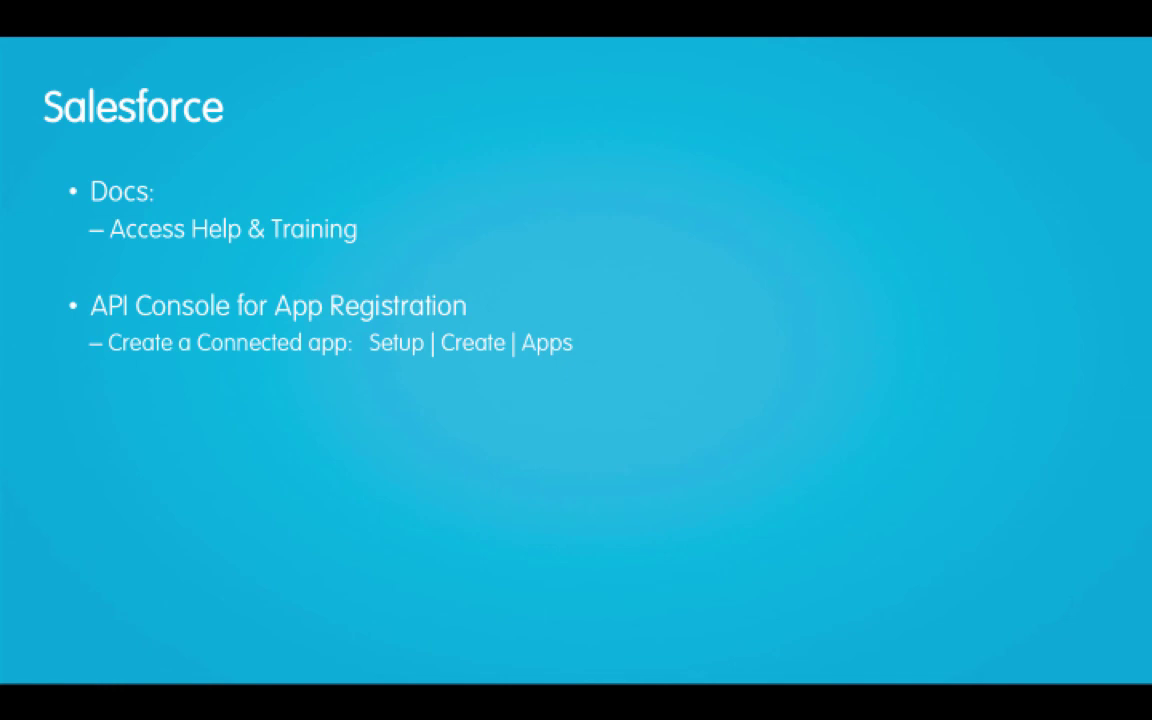
key("Right")
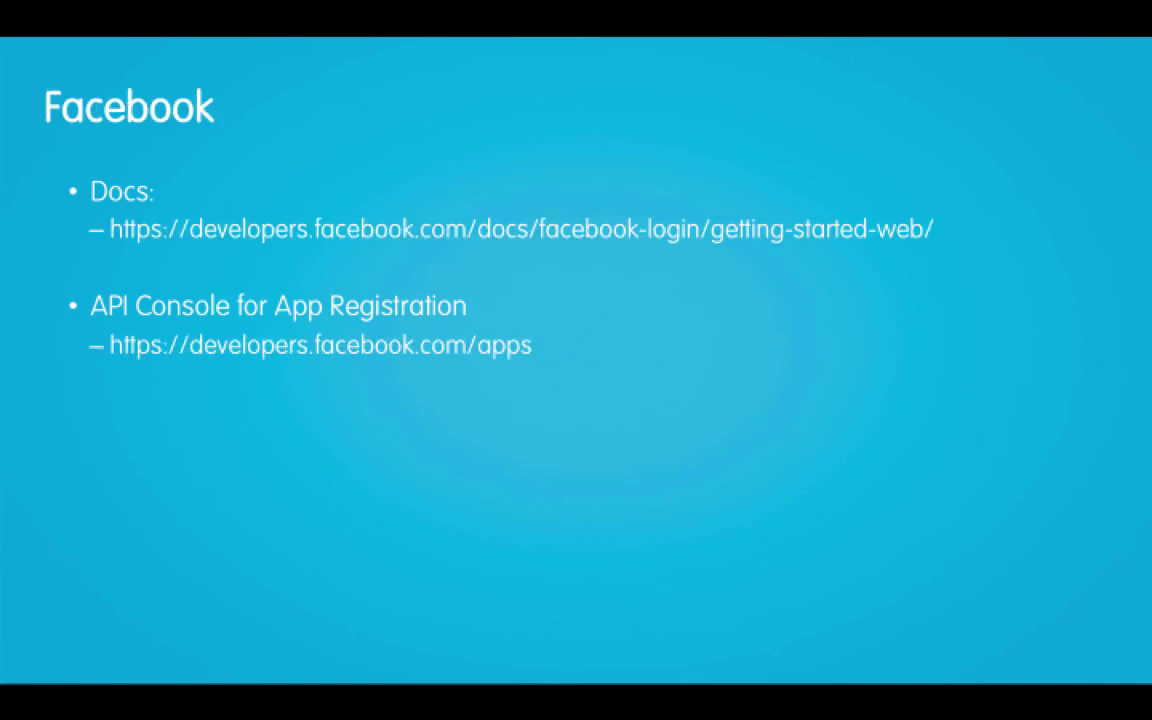